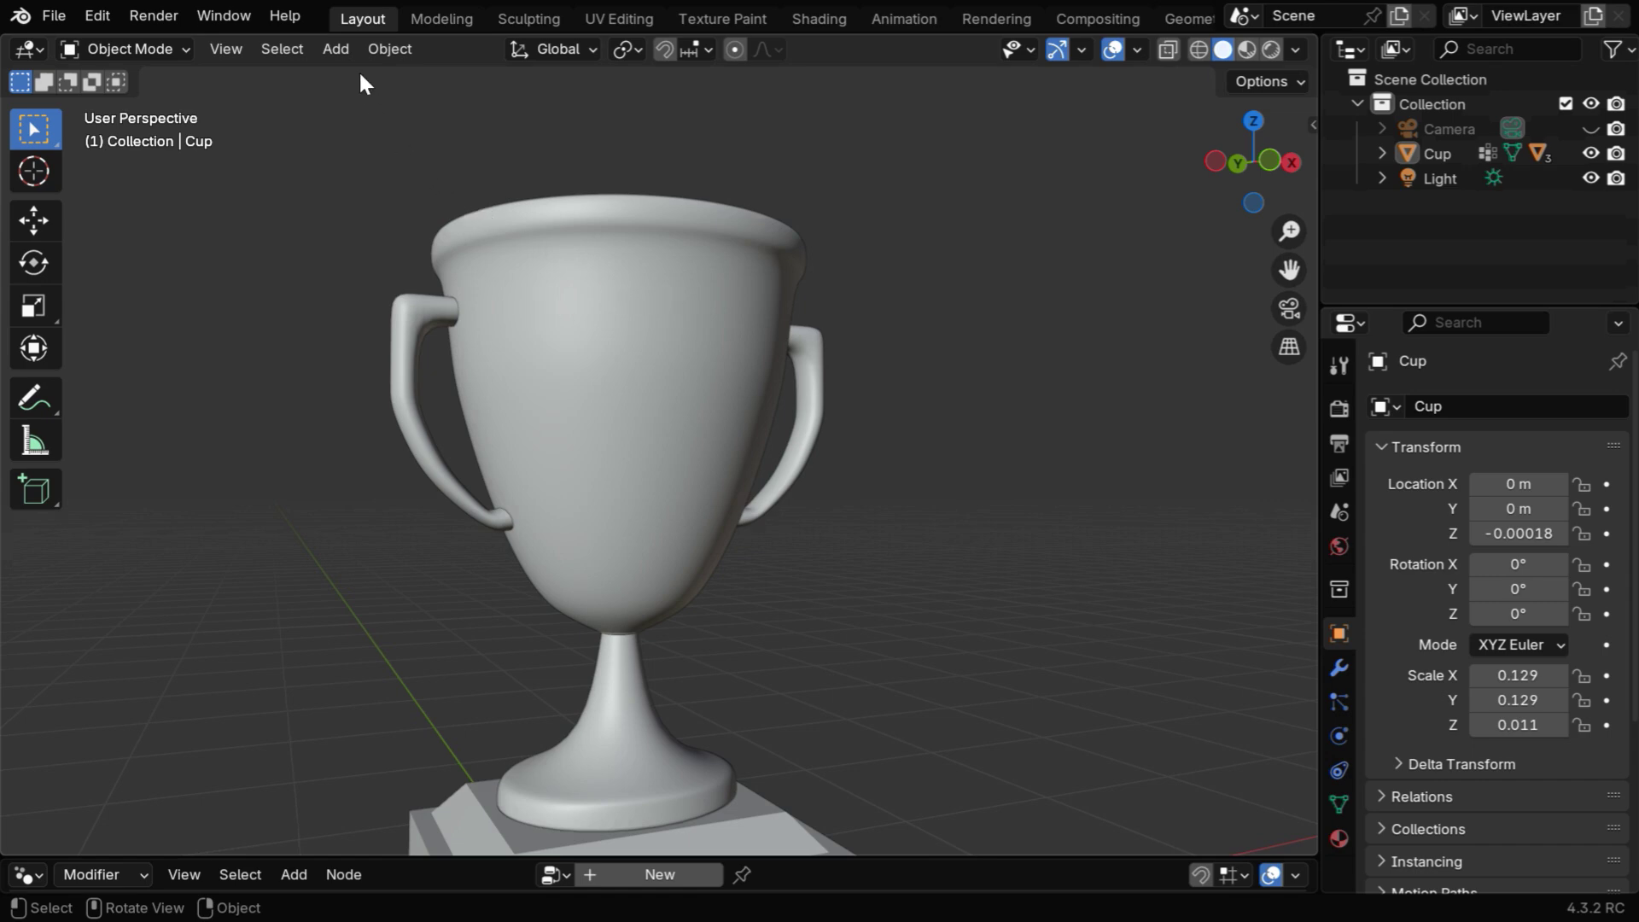
Step: Add a new cube to the scene in front of the trophy
click(340, 49)
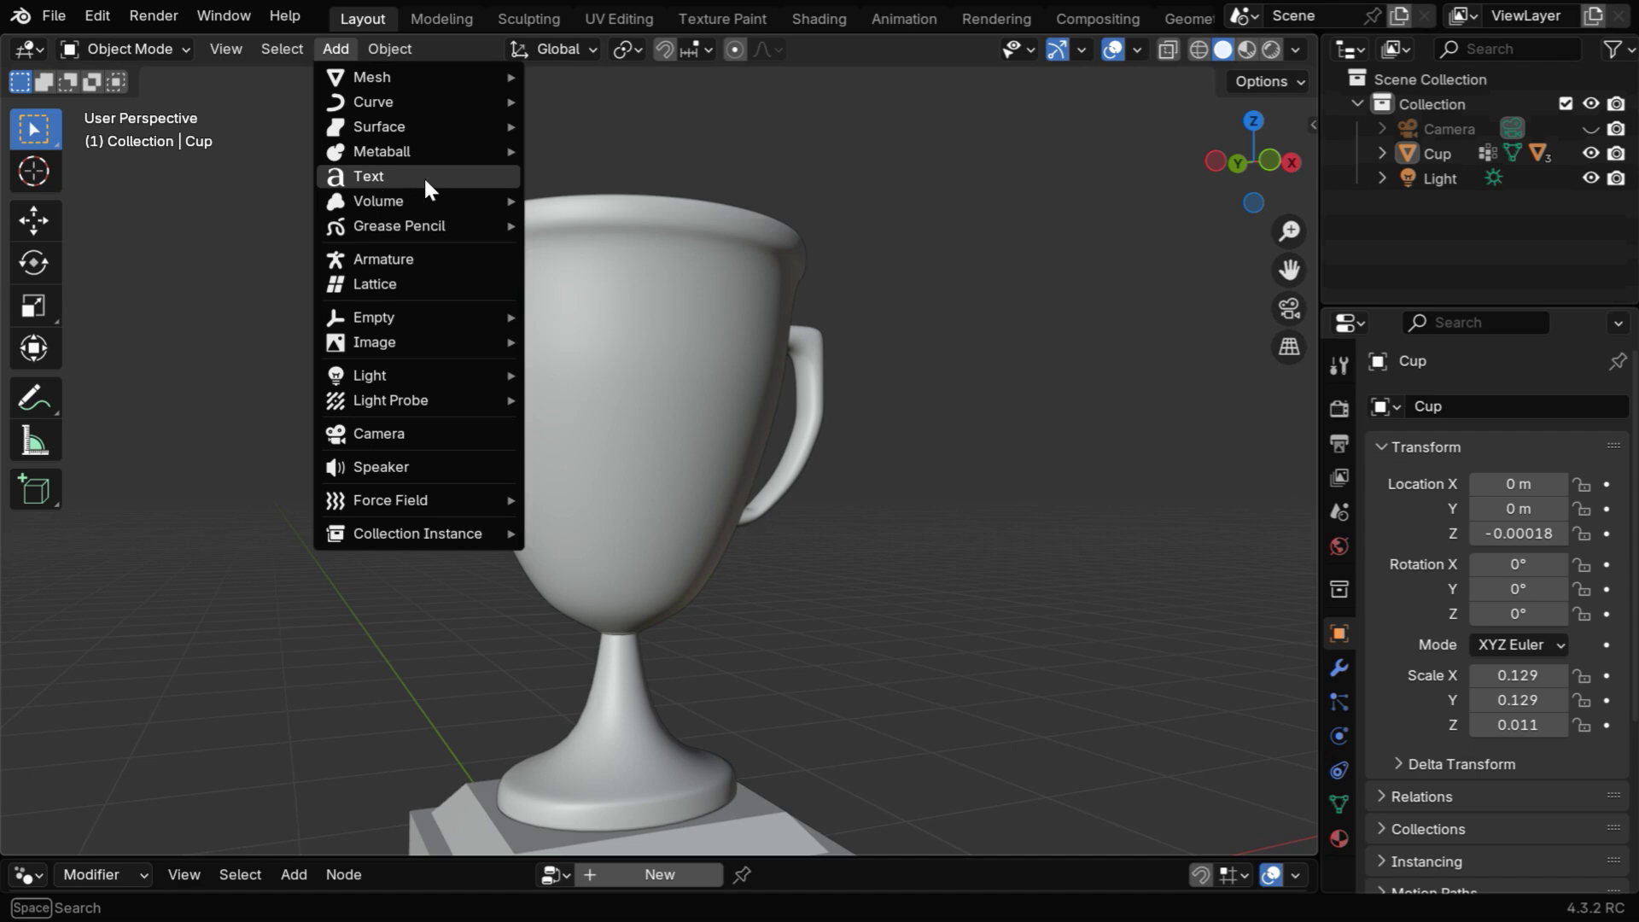
mouse_move(496, 79)
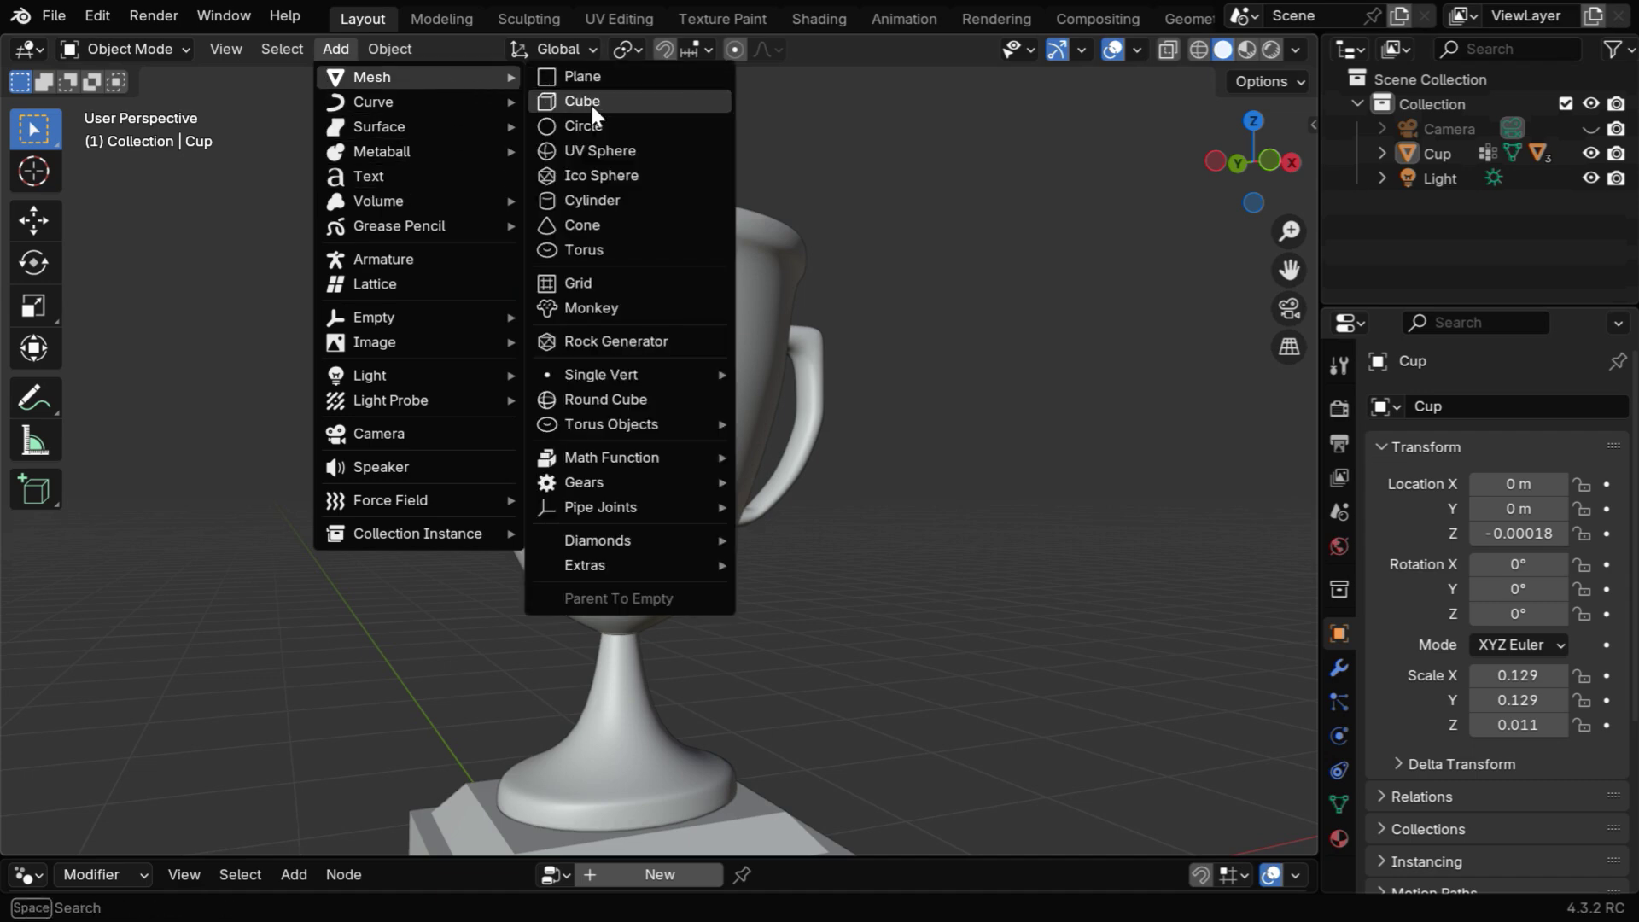
click(620, 113)
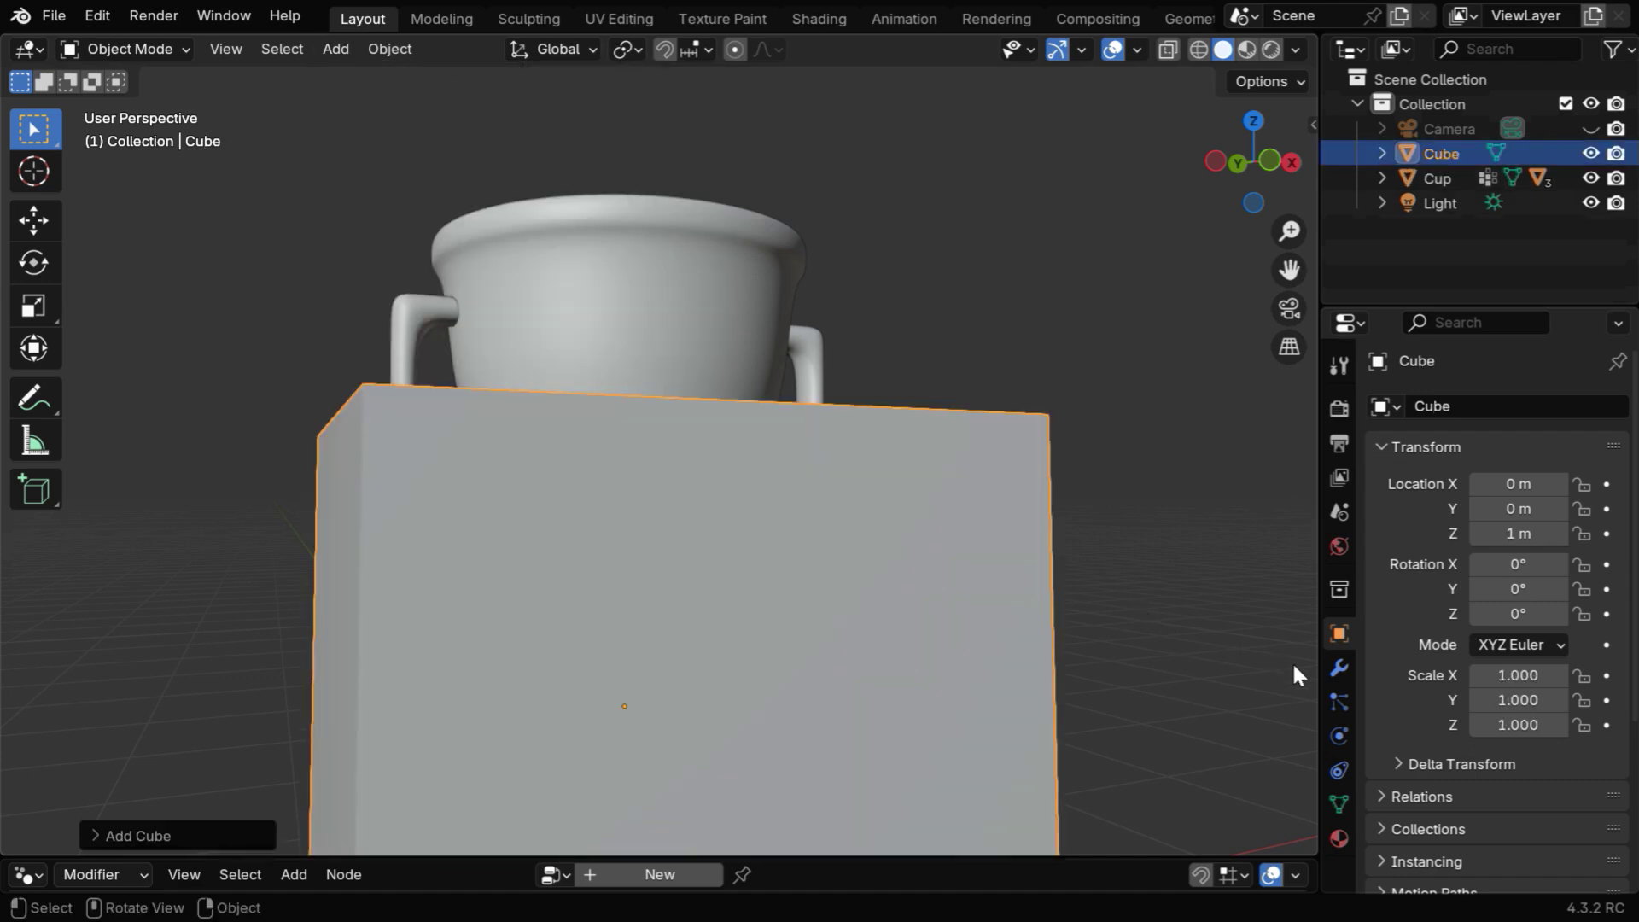
Step: Give the cube an empty Geometry Nodes modifier
click(1328, 670)
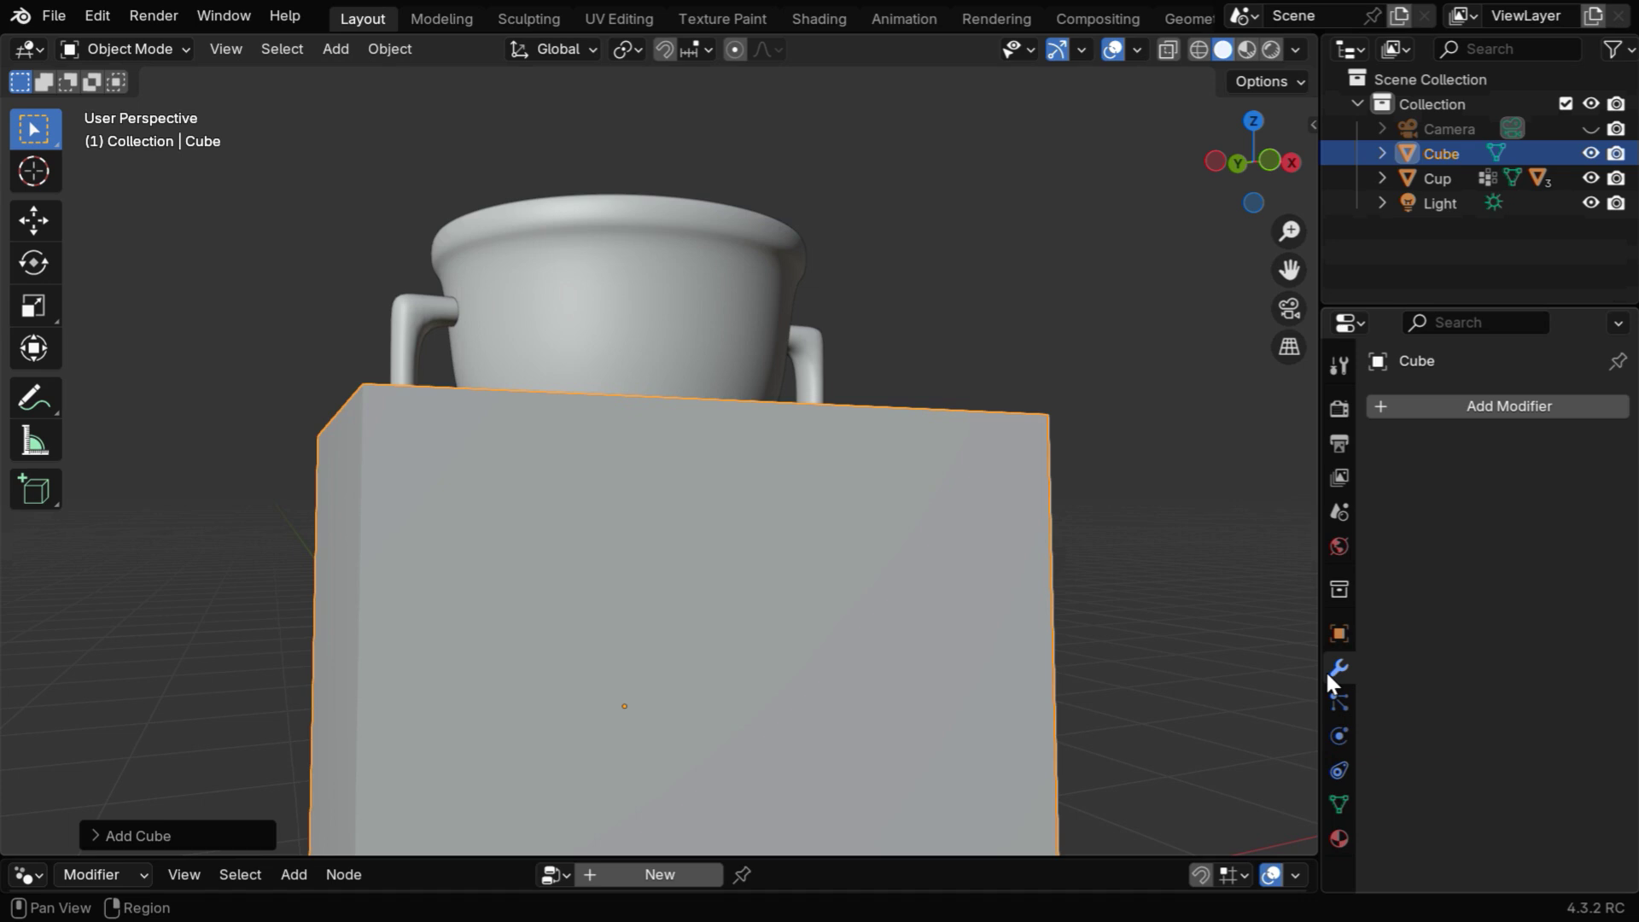
click(1453, 407)
click(1402, 416)
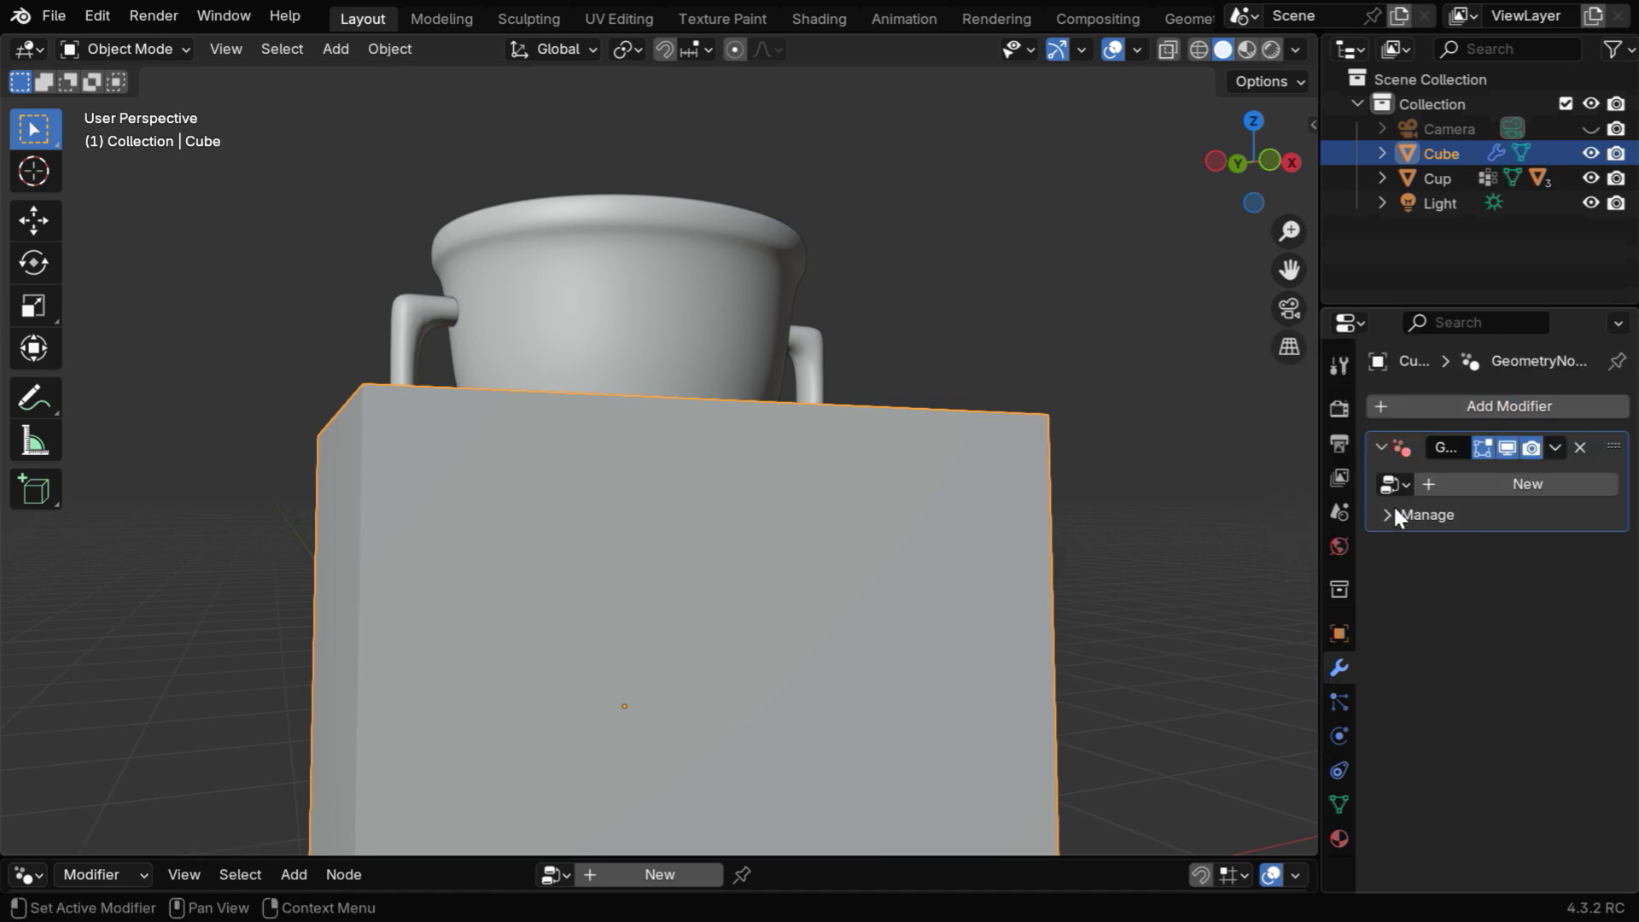
Step: Assign the Create 3D Text node group to the modifier and enlarge the node editor
key(F3)
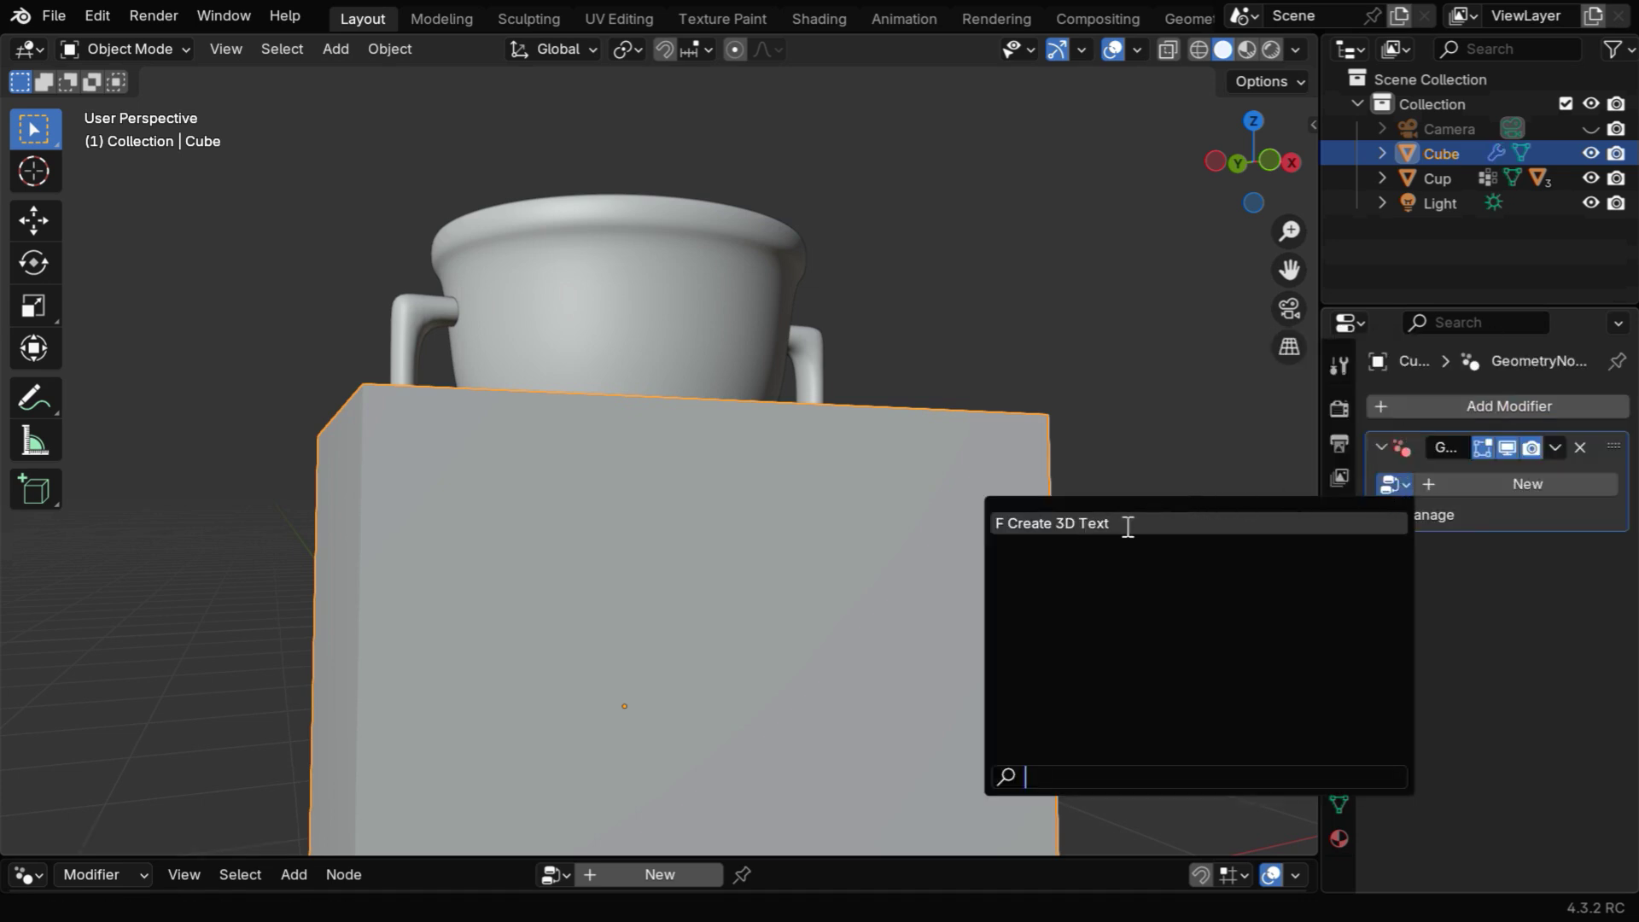
click(1159, 524)
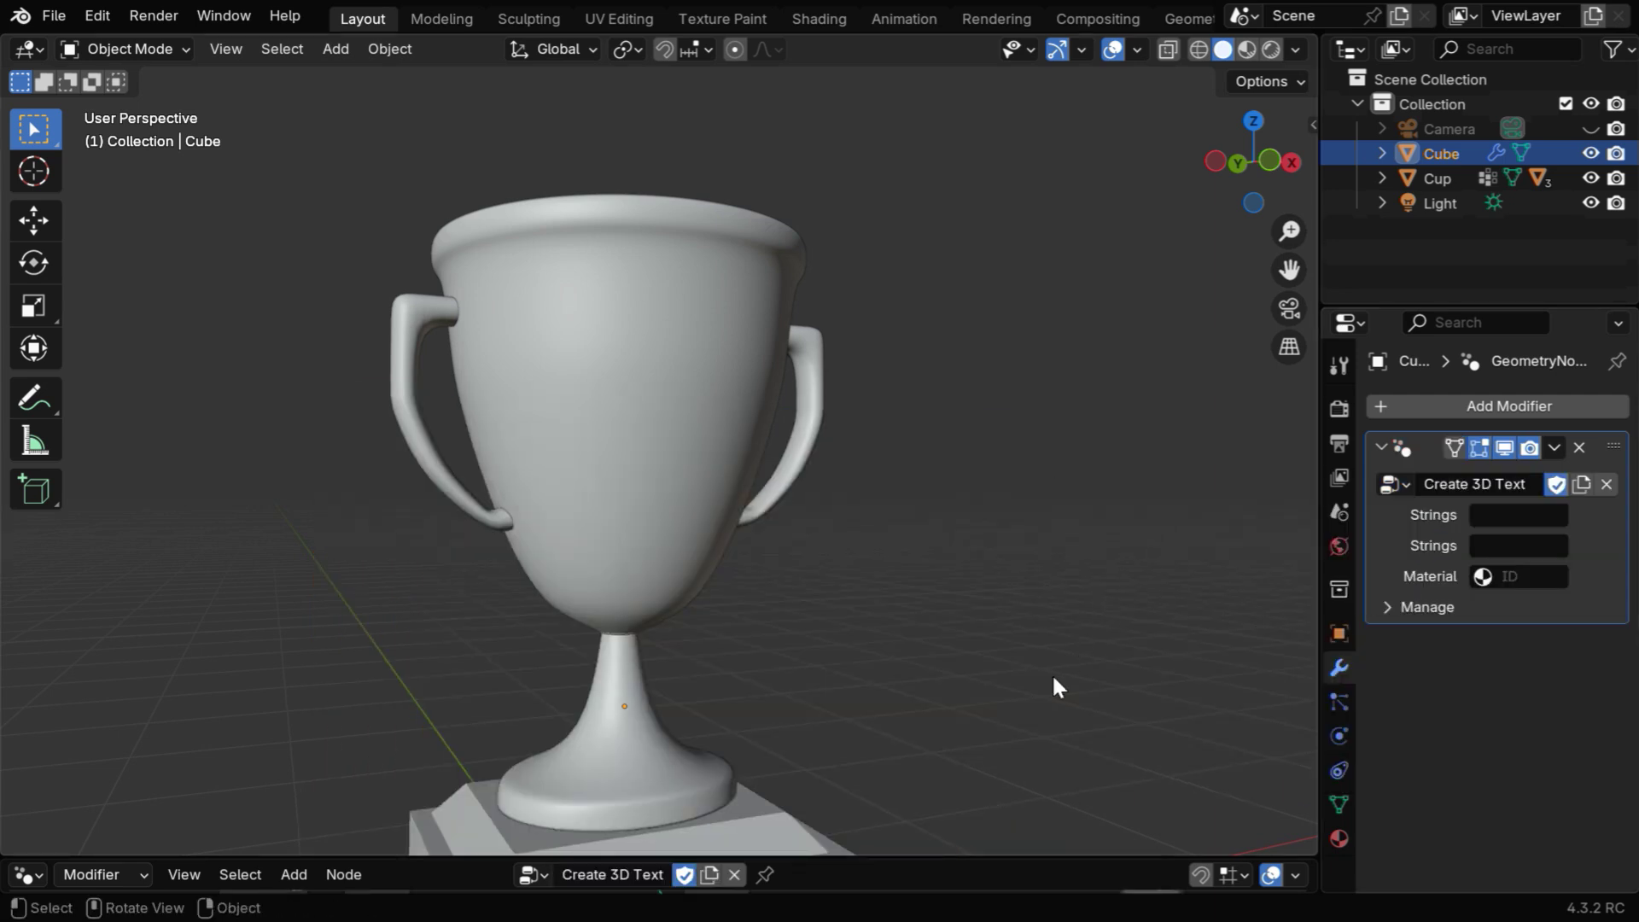
drag(995, 854, 963, 456)
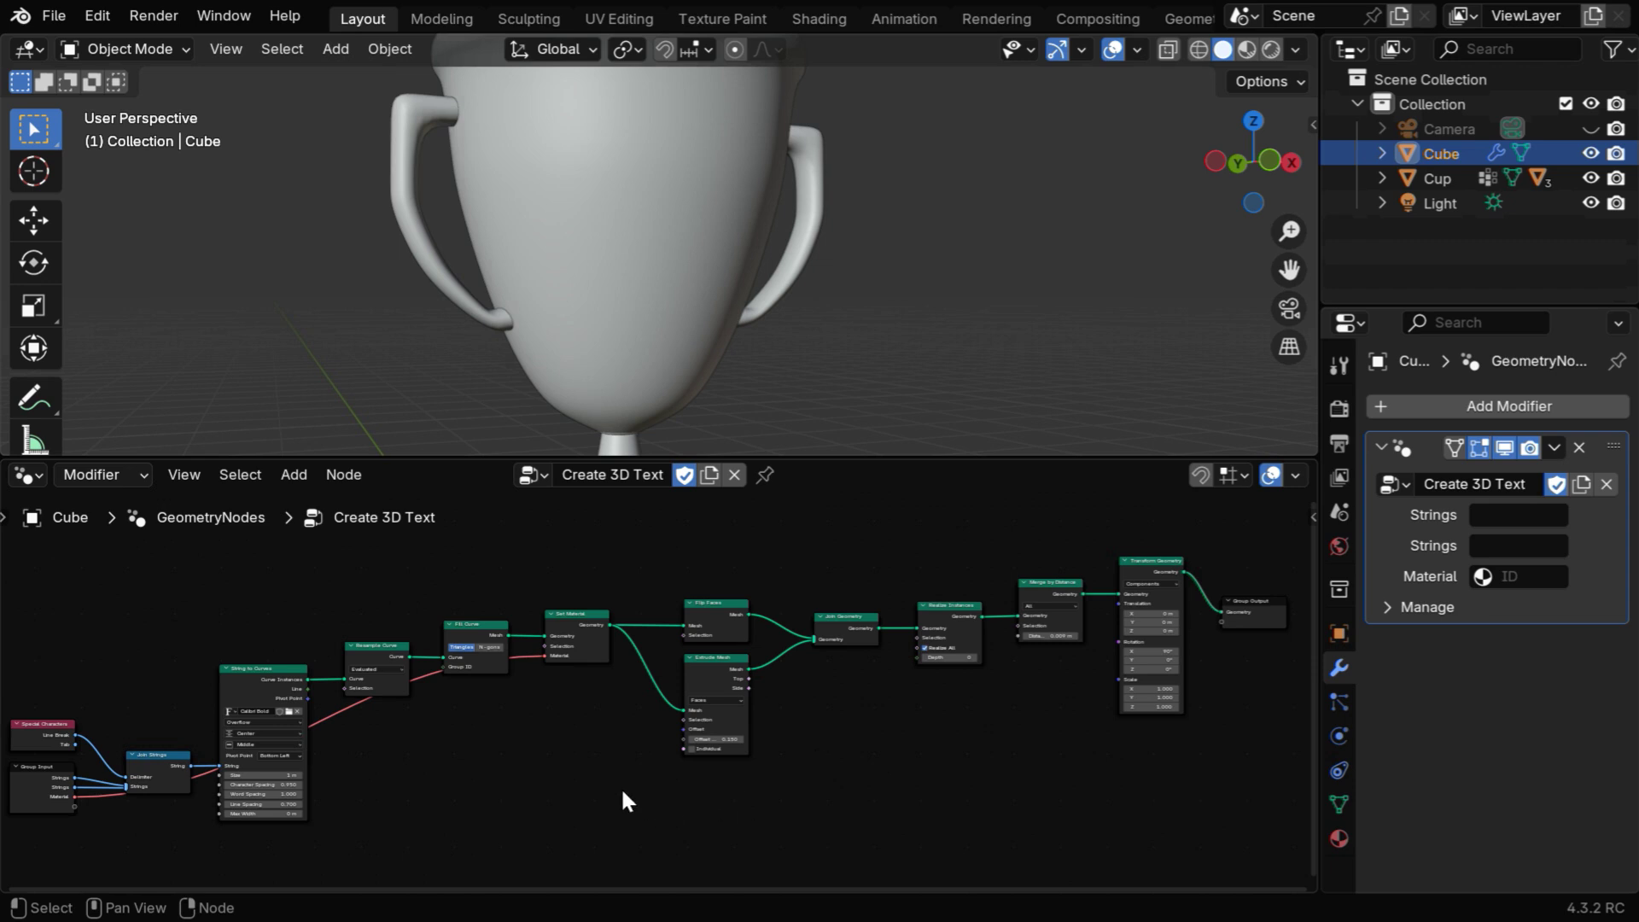
Step: Frame and zoom in on the String to Curves node
click(299, 676)
key(KP_Decimal)
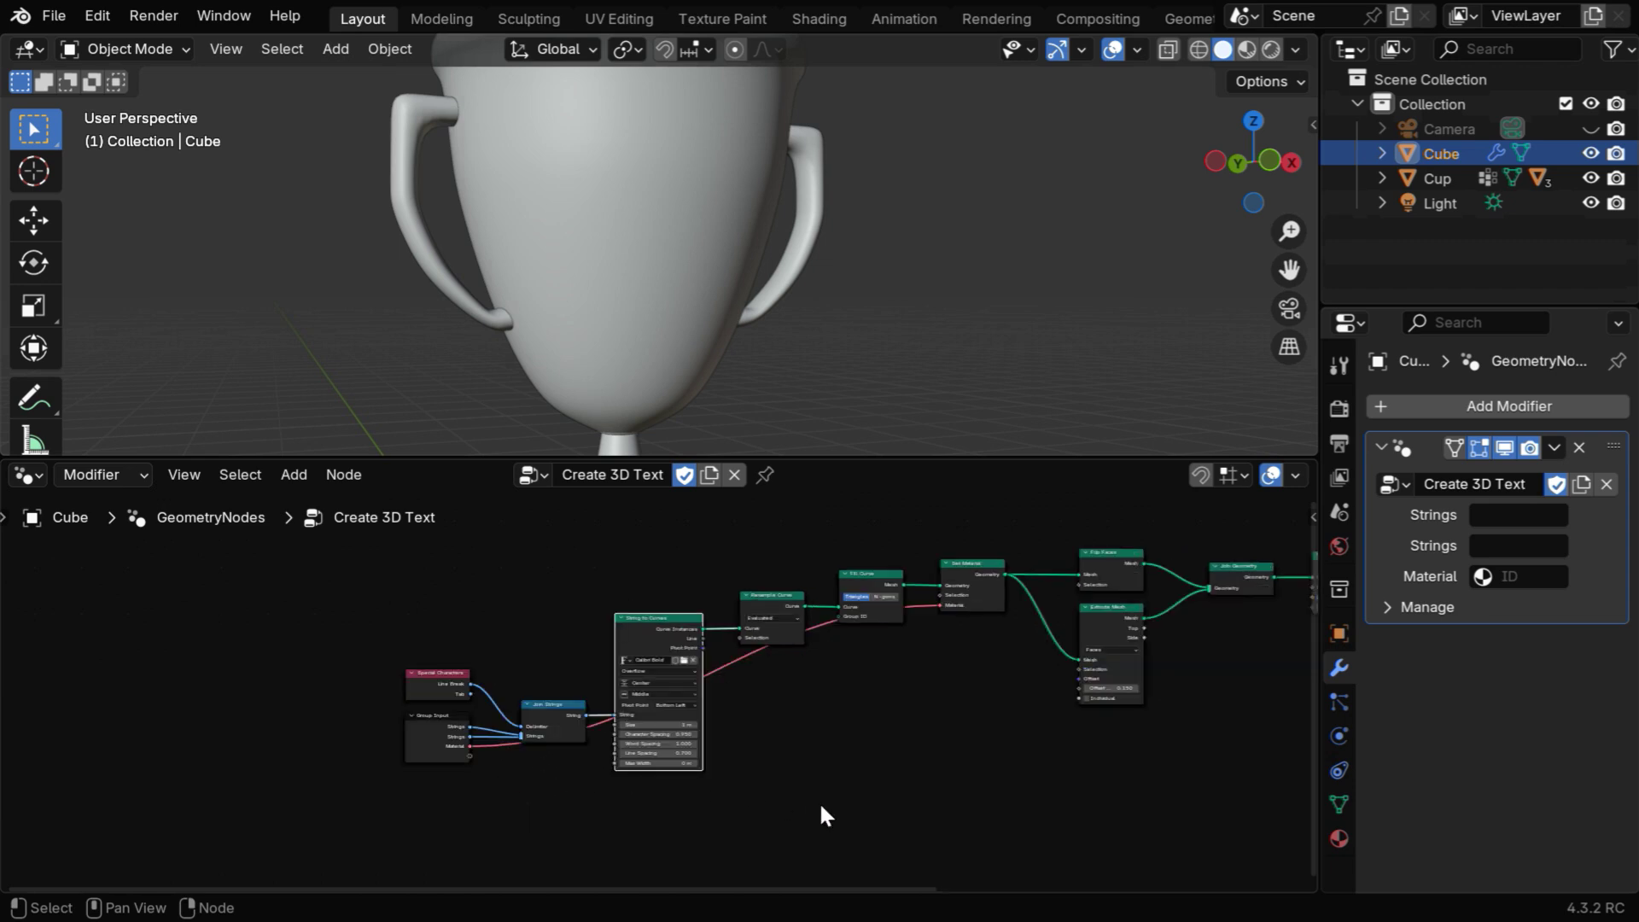
ctrl+middle_drag(818, 801, 805, 586)
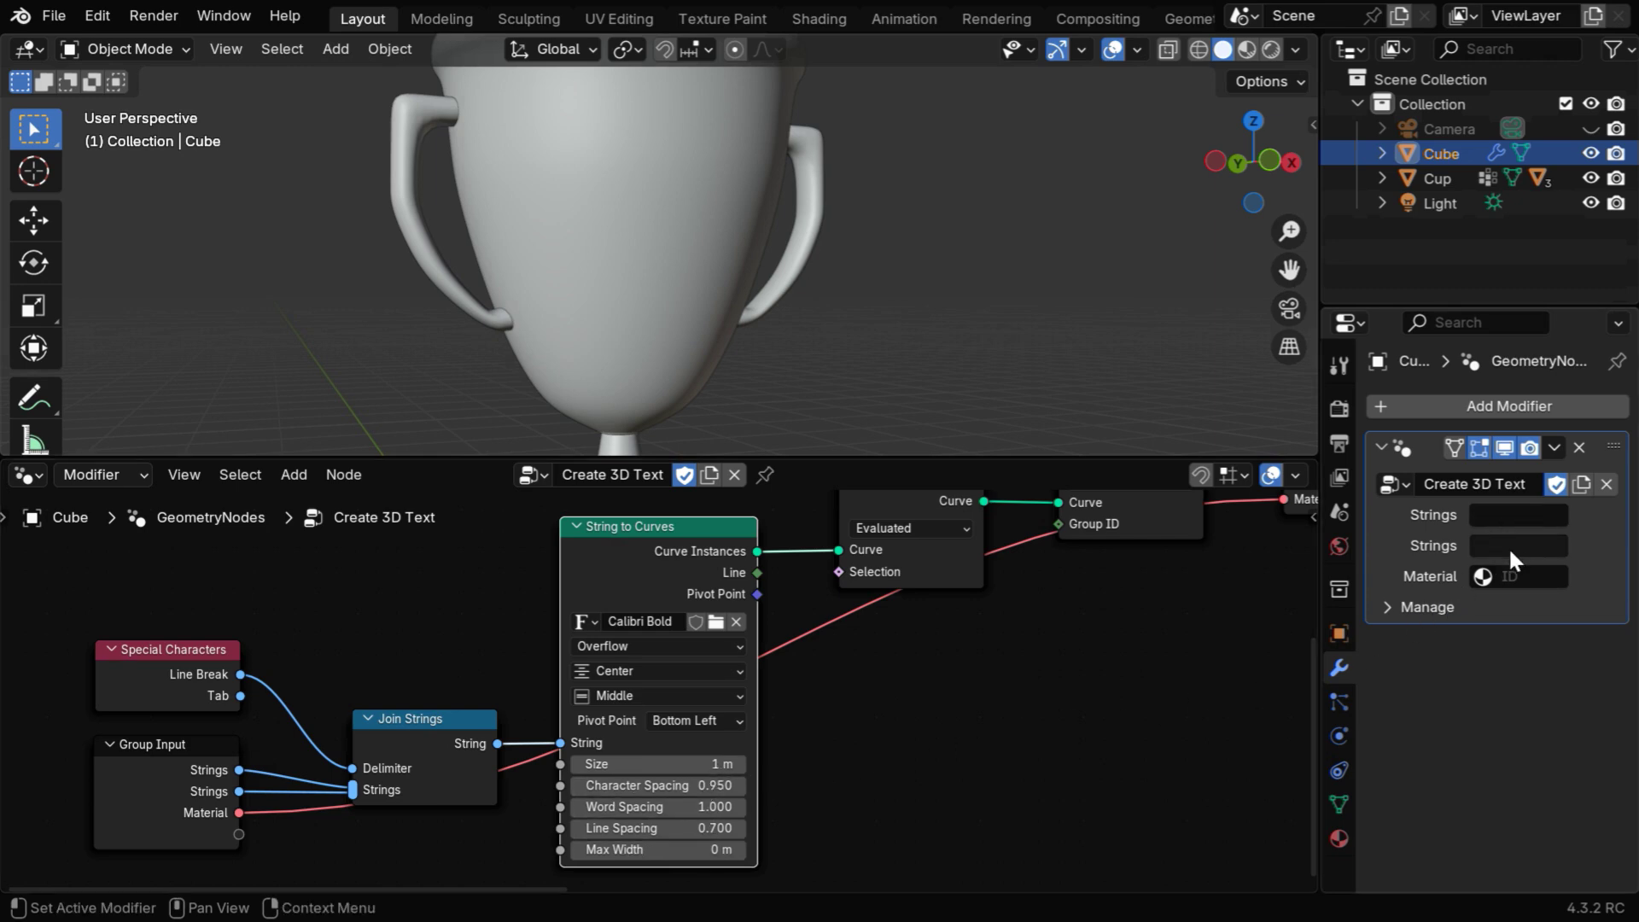
Step: Enter '5 Minutes' and 'Blender' as the two text strings
click(1524, 517)
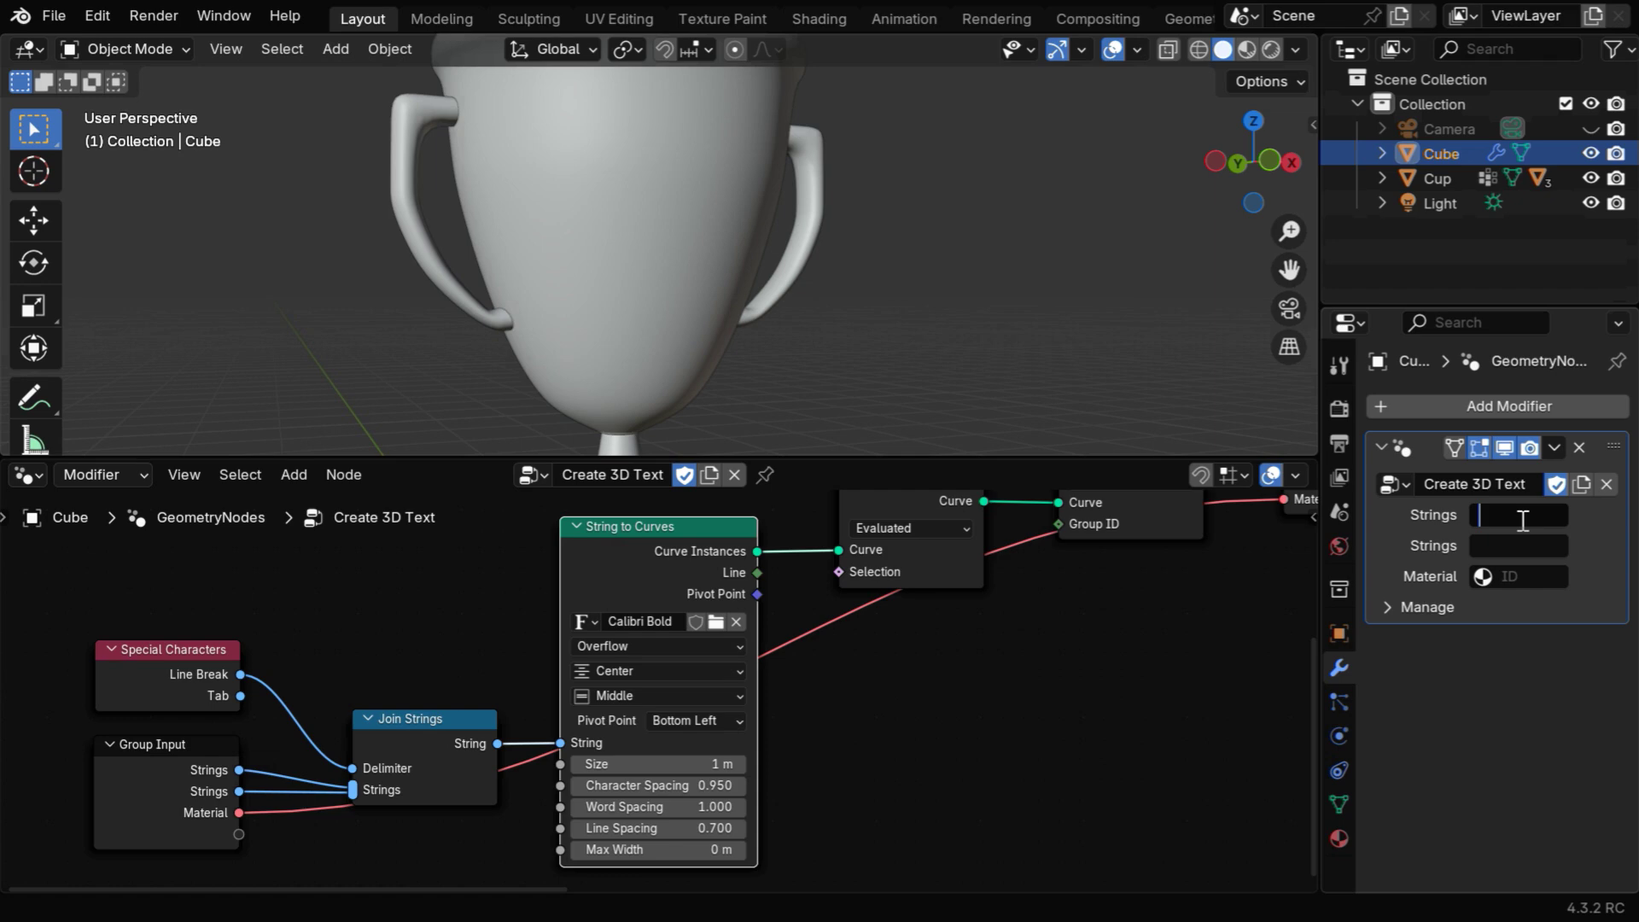
text(5 Minutes)
key(Tab)
text(Blender)
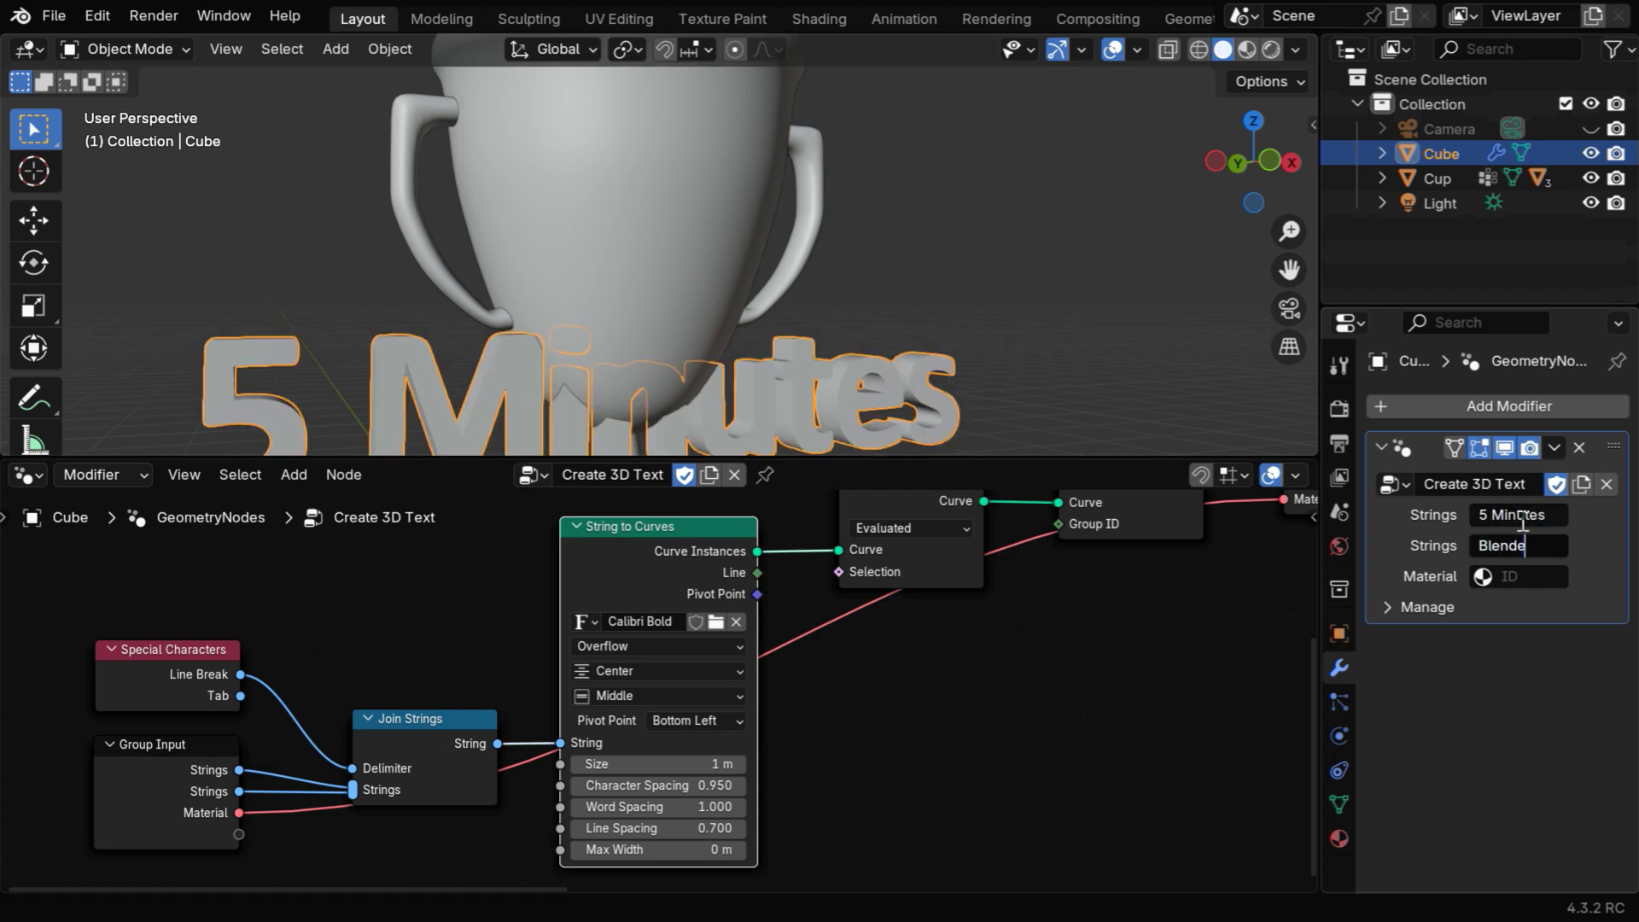
key(Return)
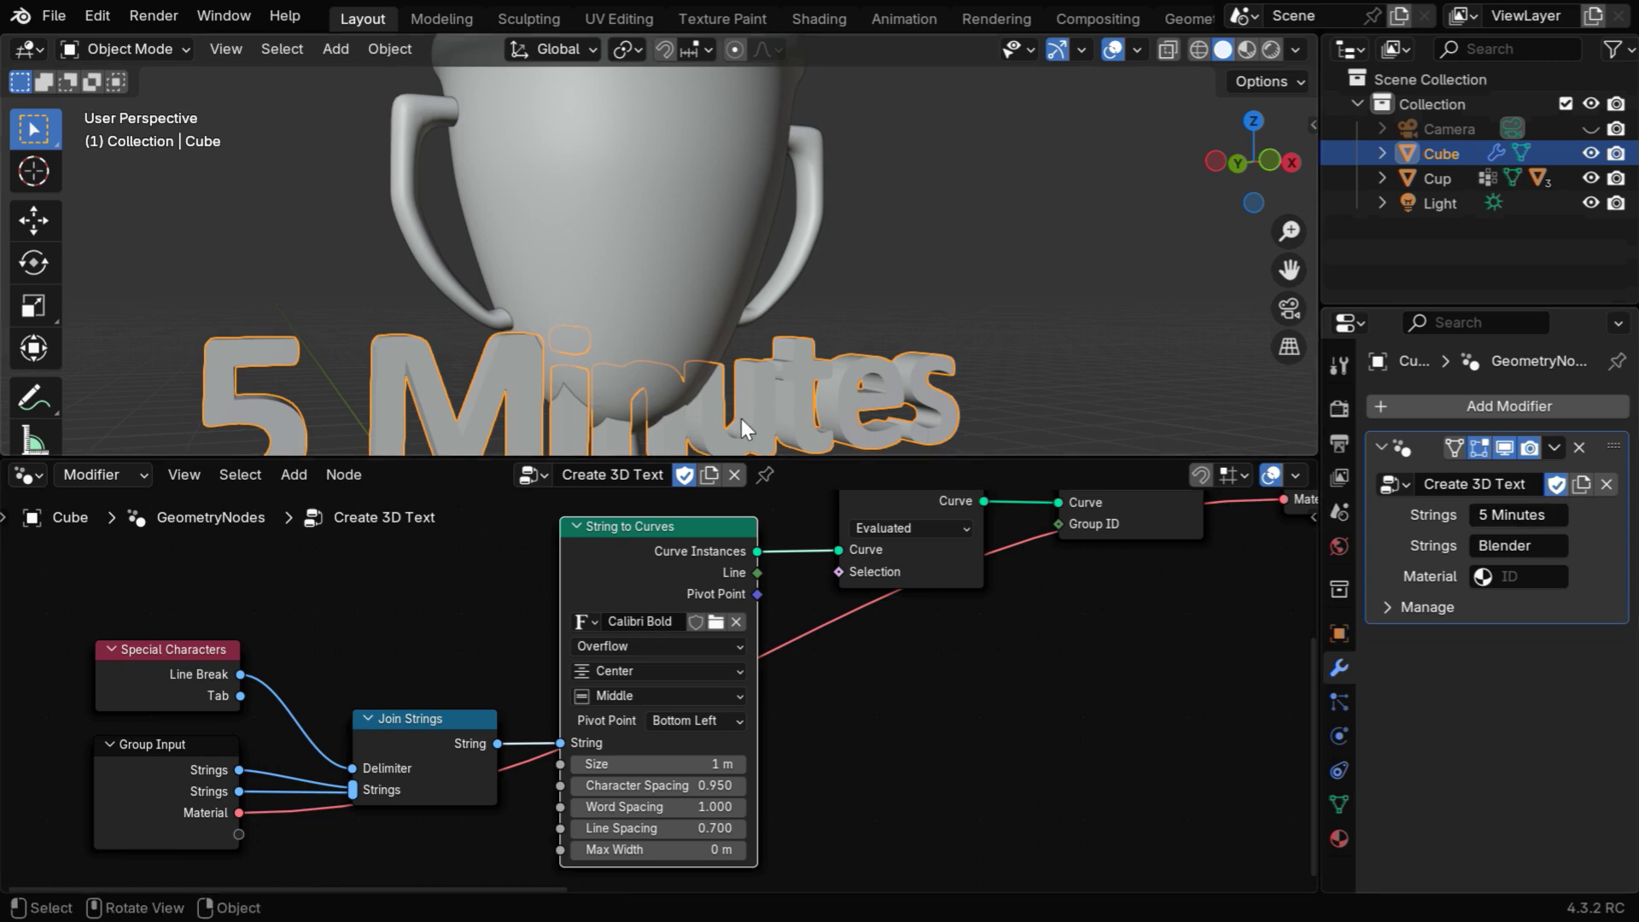
Step: Assign F Dark Material to the text and collapse the node editor
click(1486, 580)
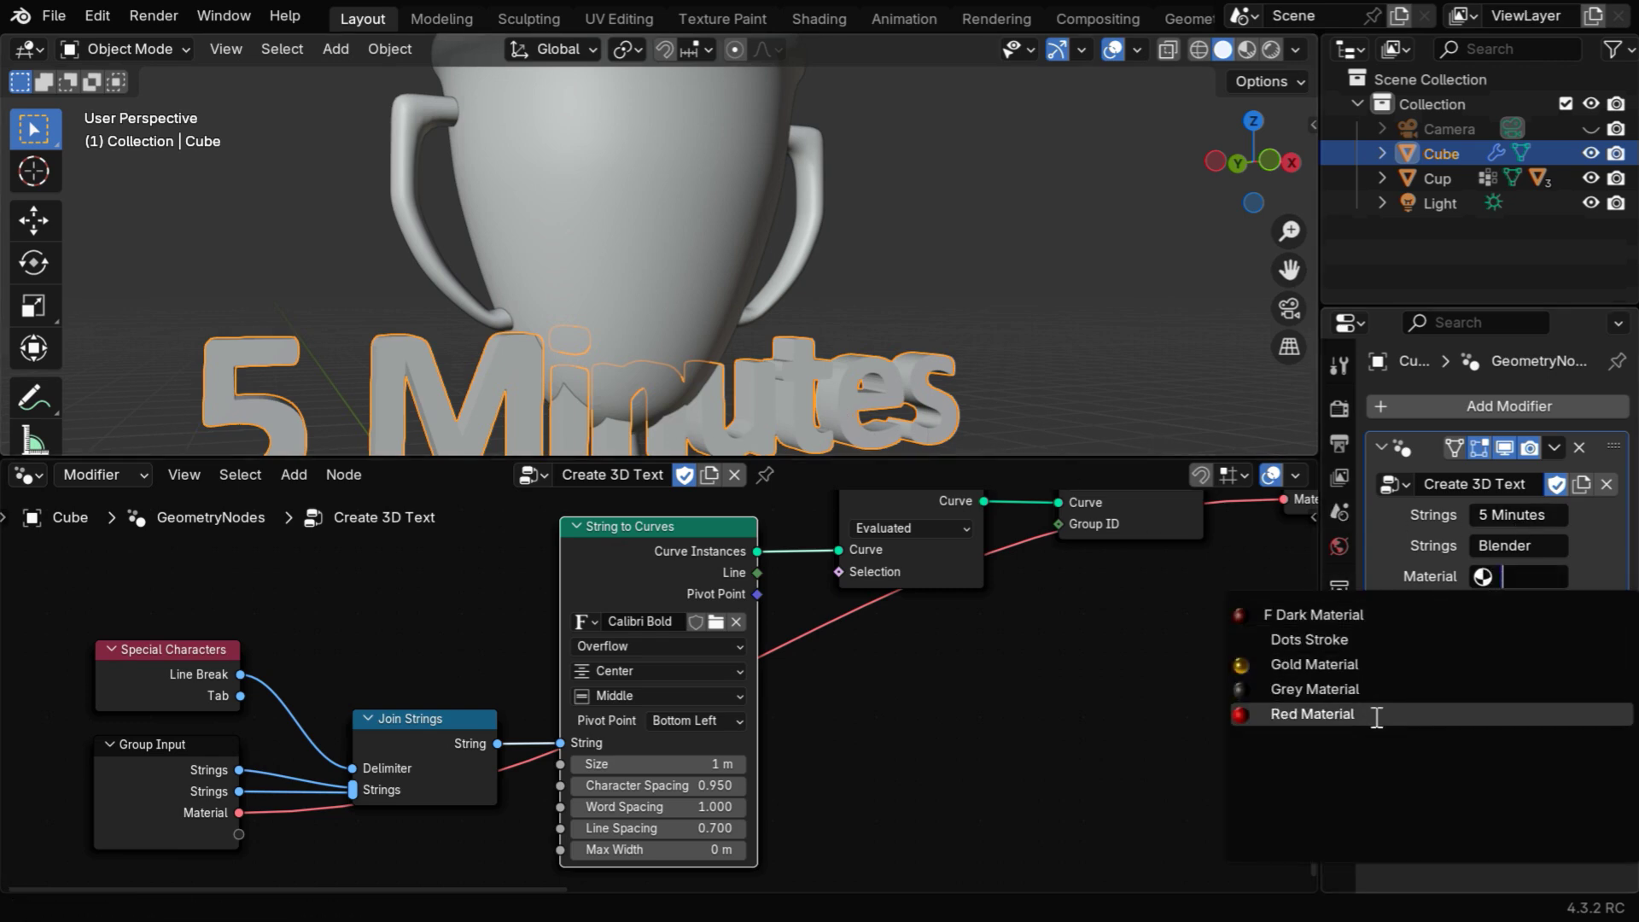
click(1371, 614)
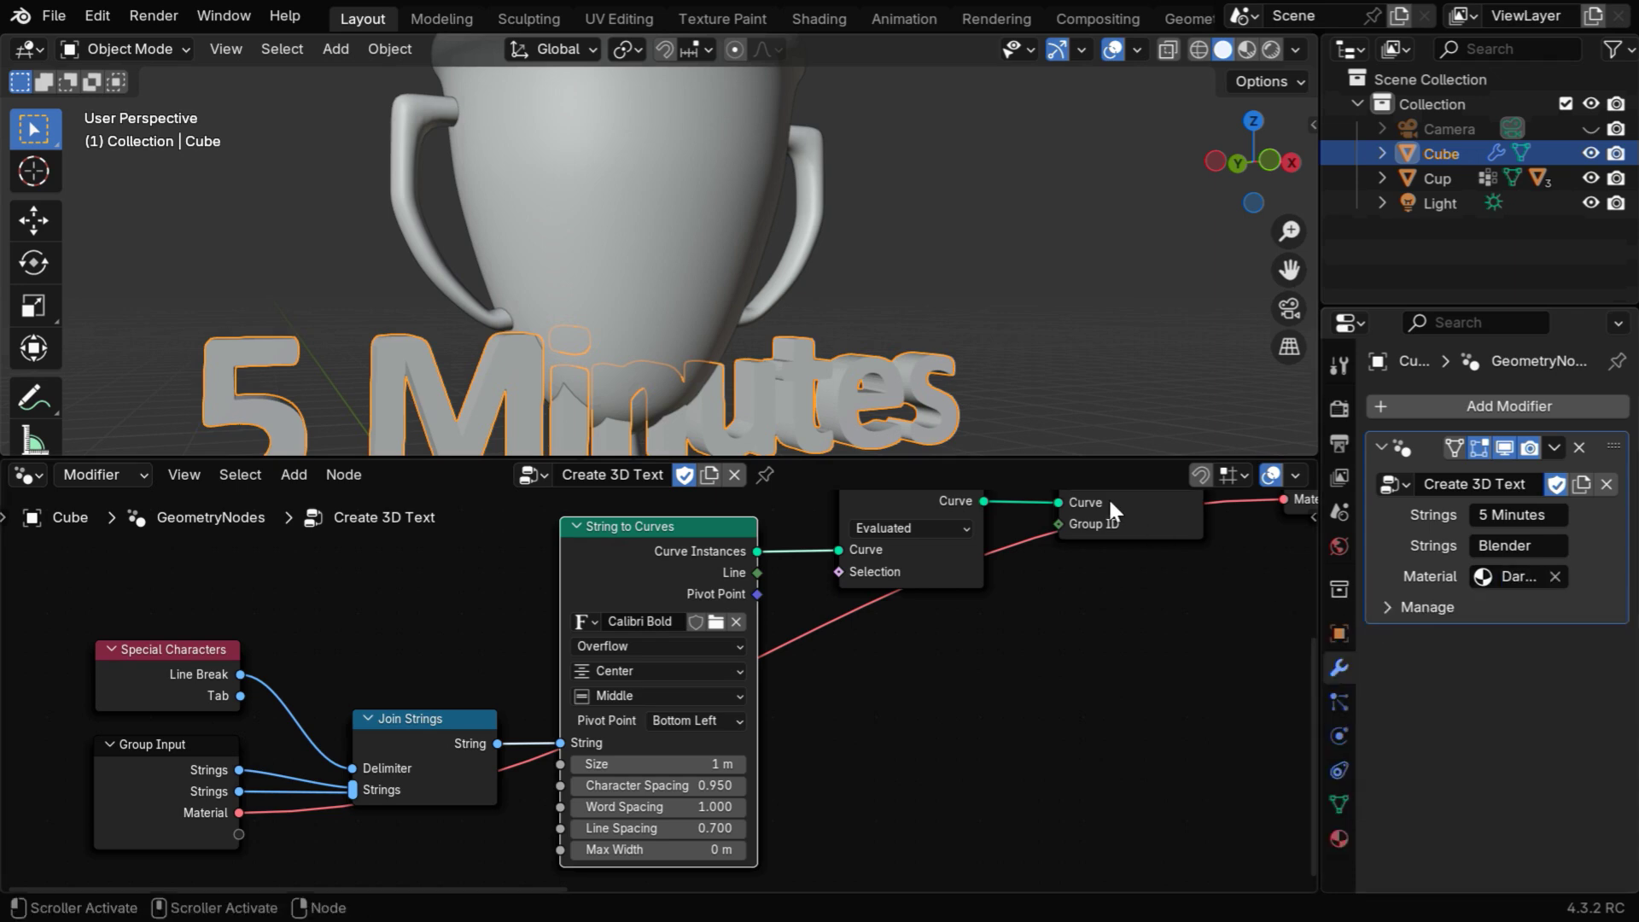
drag(1042, 461, 1006, 858)
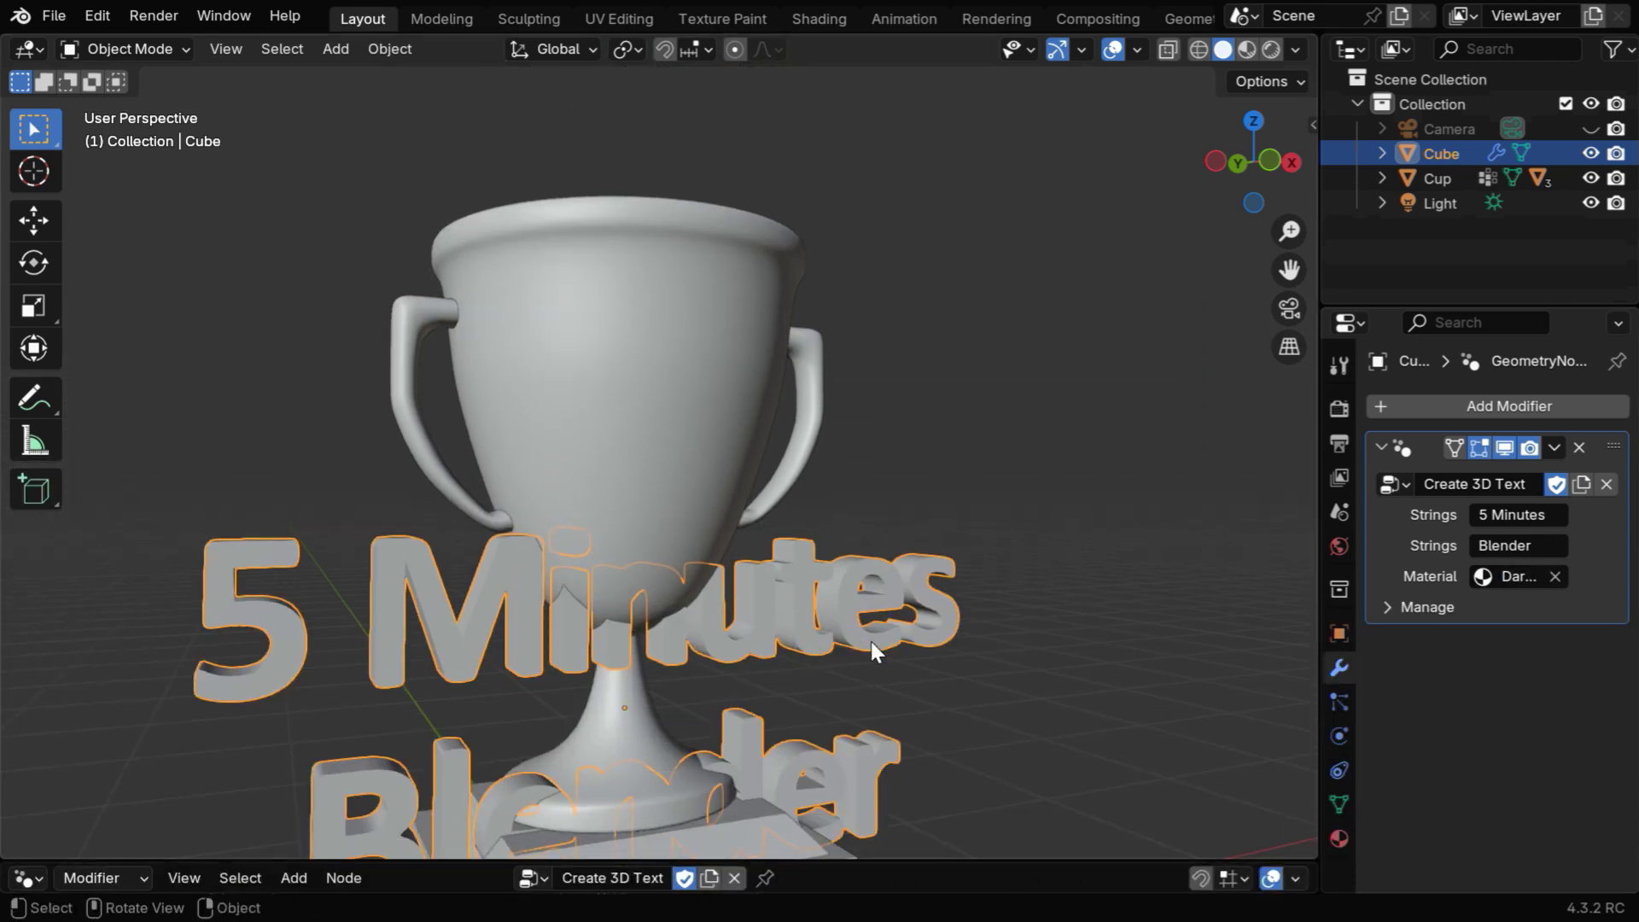
Step: Scale the text object to 0.25 on all three axes
click(1337, 636)
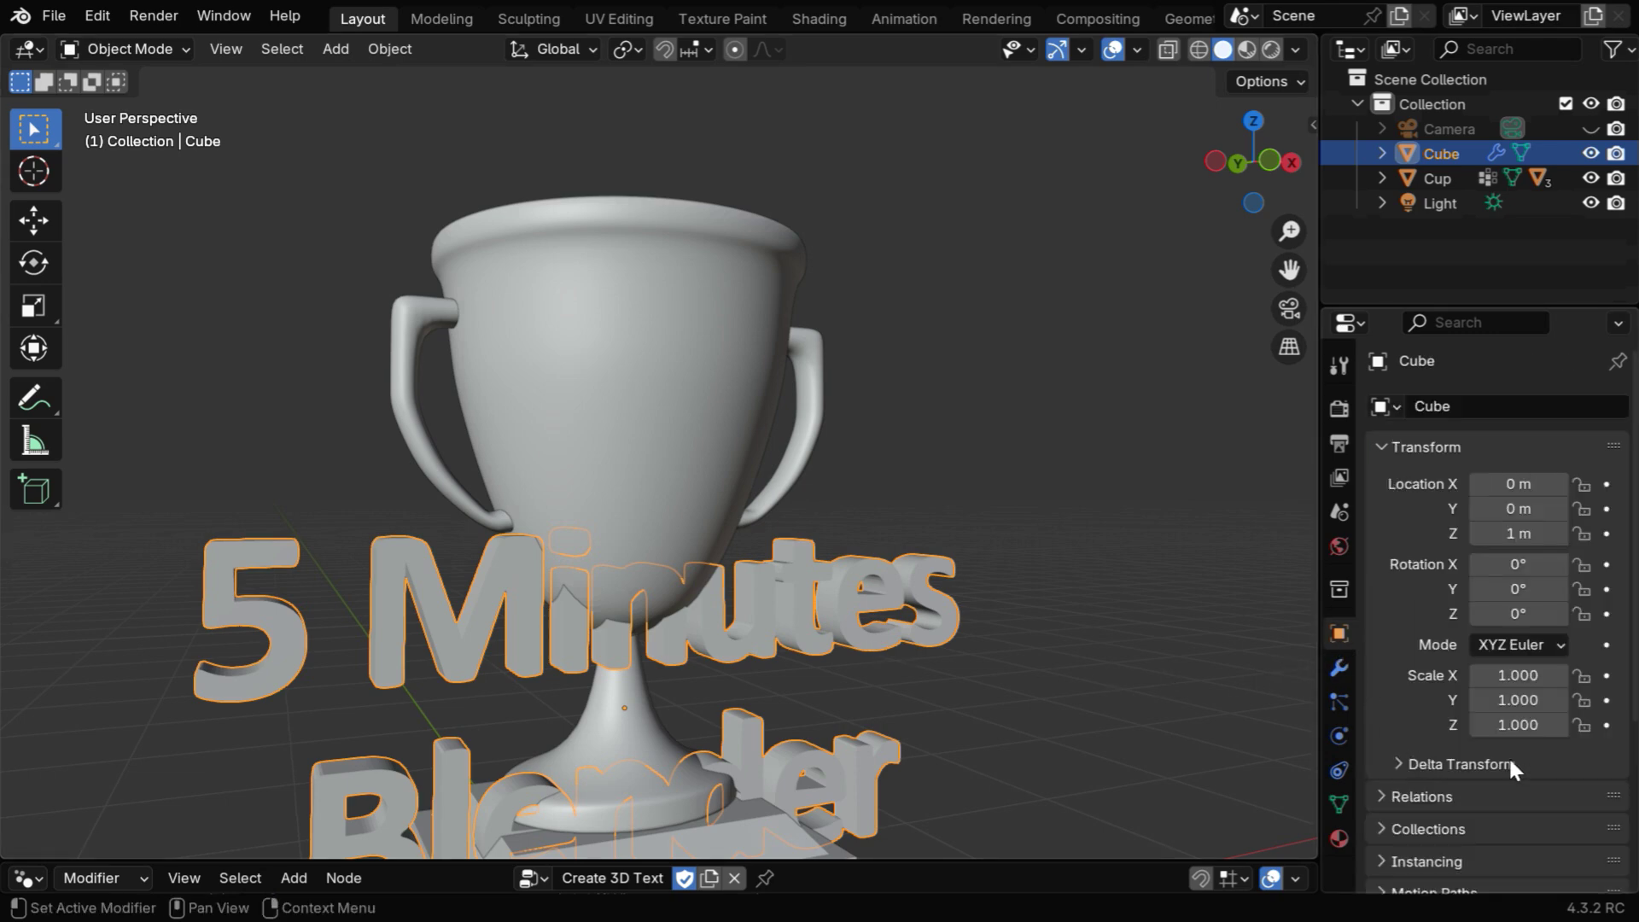
drag(1534, 677, 1535, 726)
text(.25)
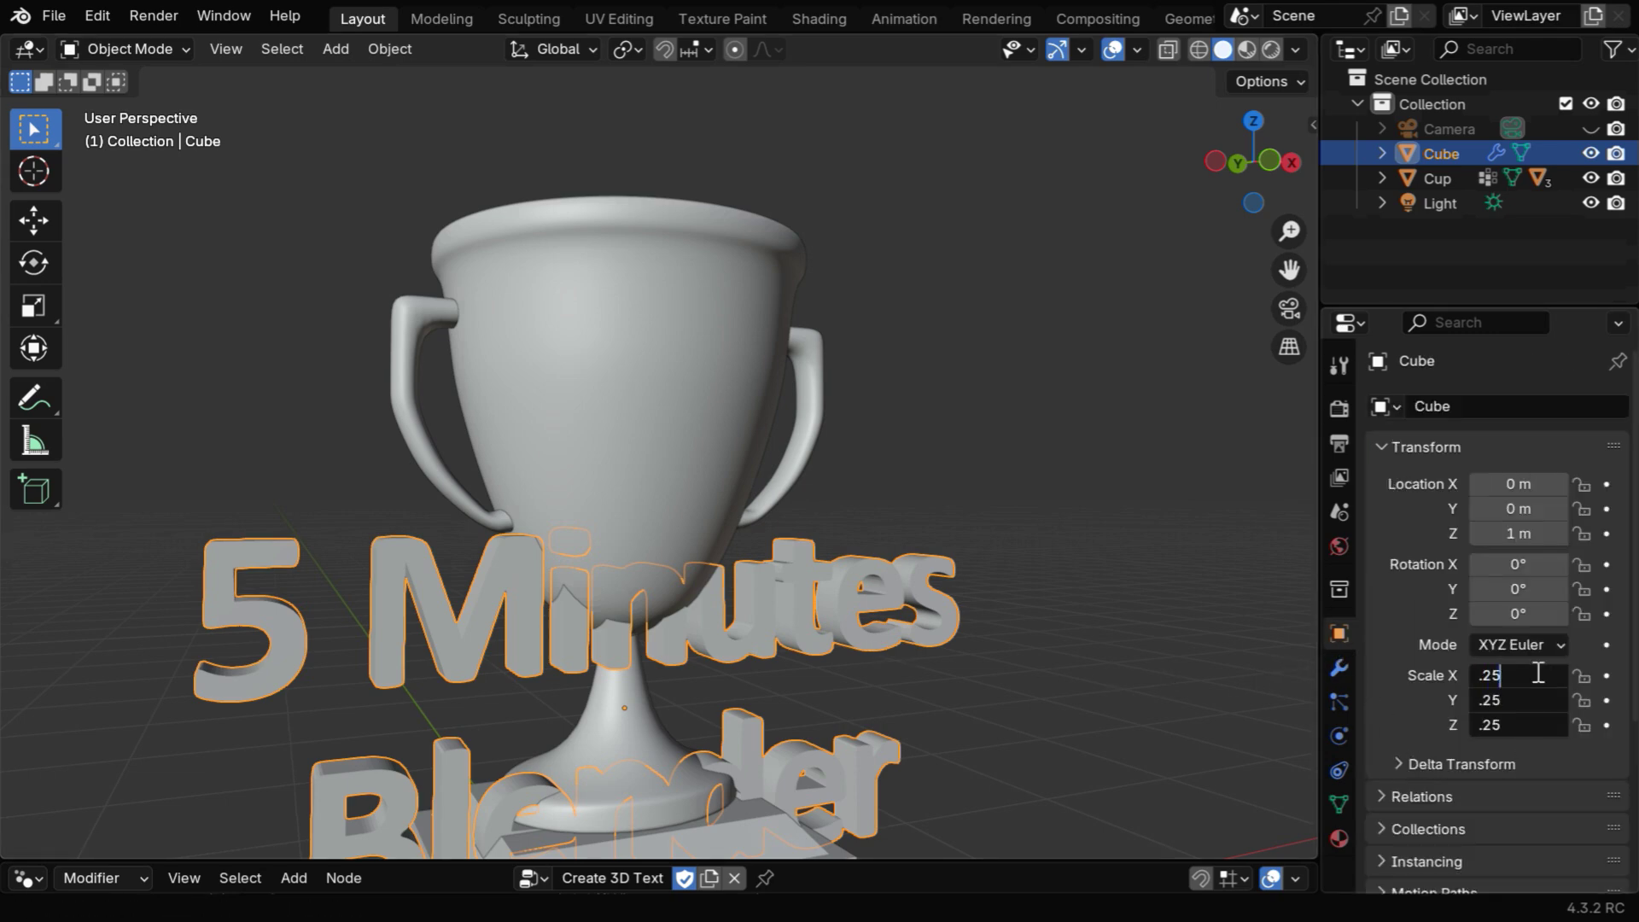
key(Return)
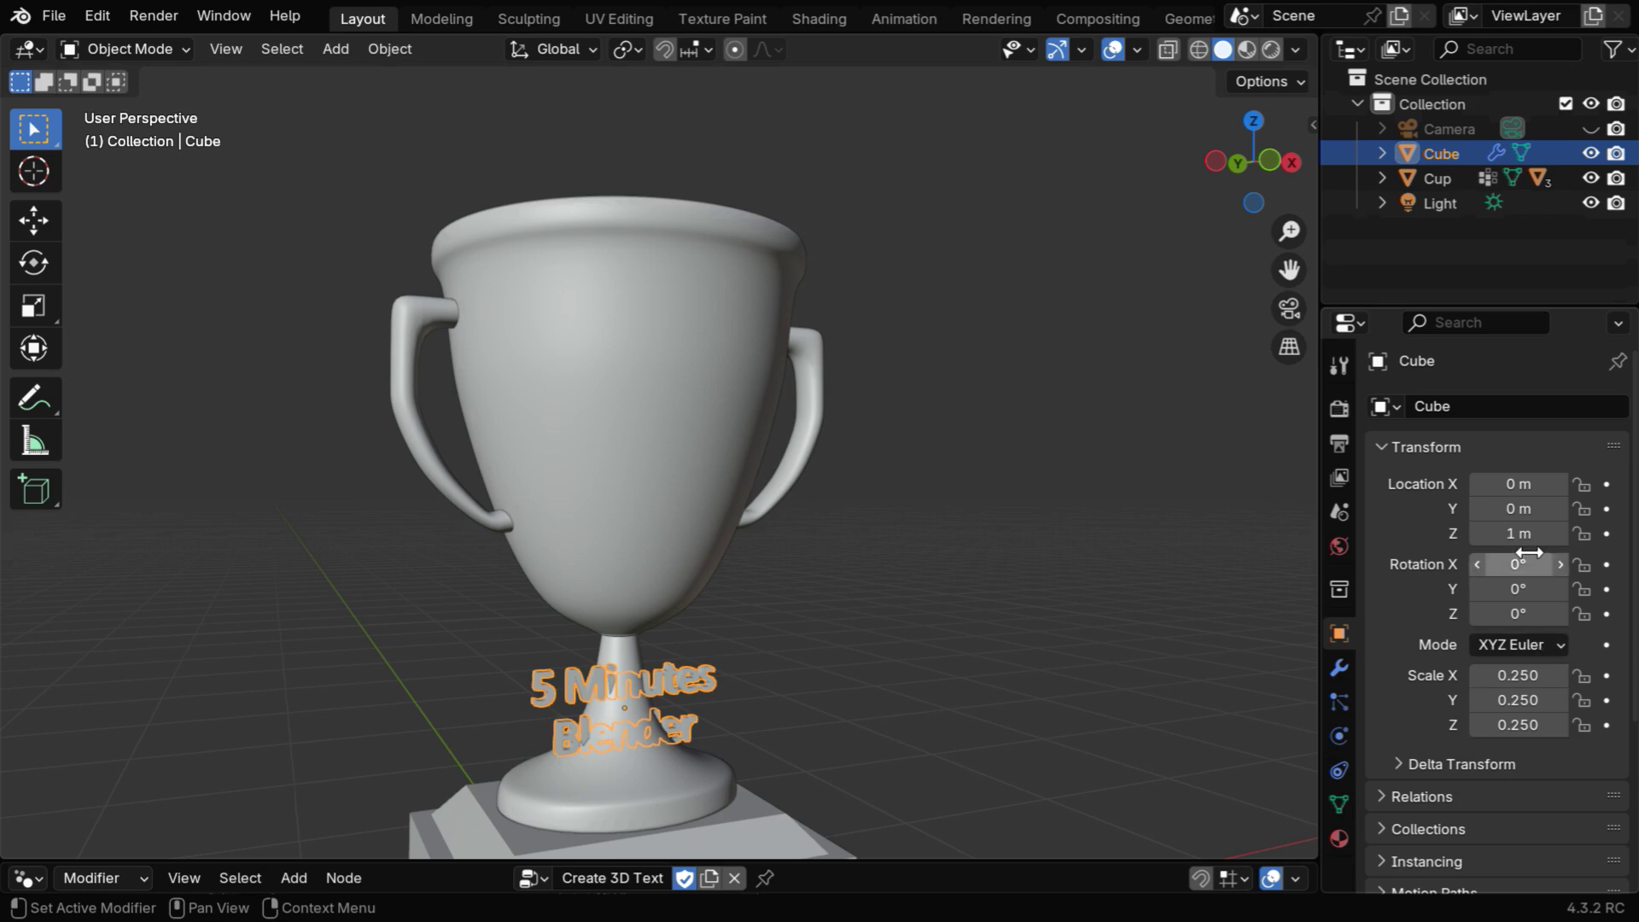
Step: Move the text to Y -0.64 m, Z 2.46 m against the cup's front
drag(1519, 533, 1462, 509)
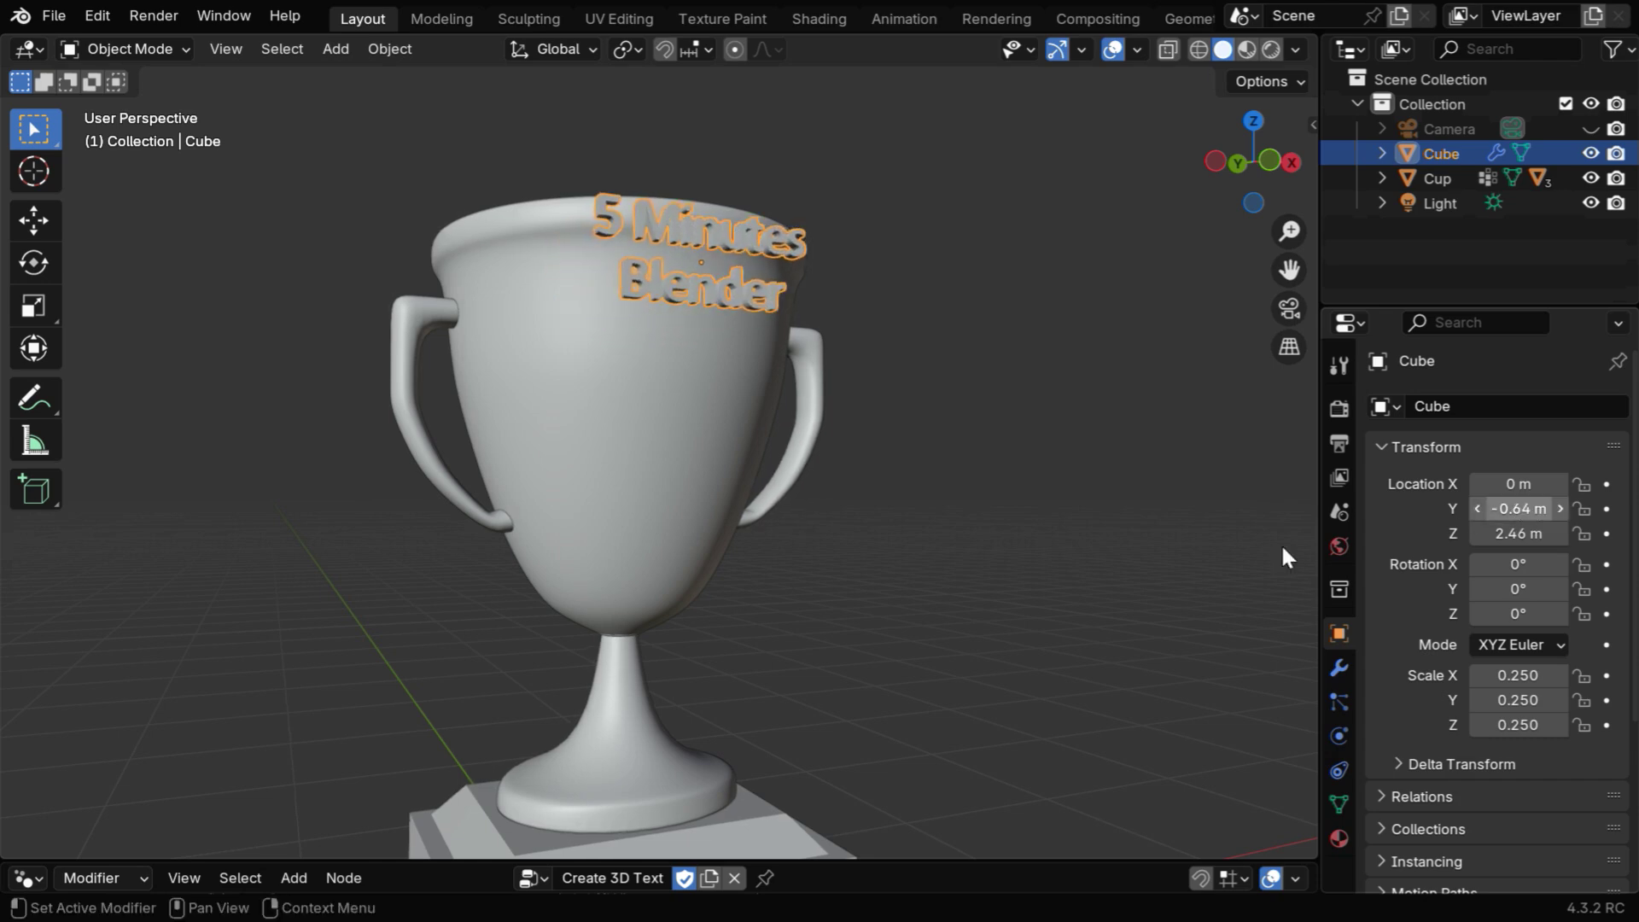
key(KP_Decimal)
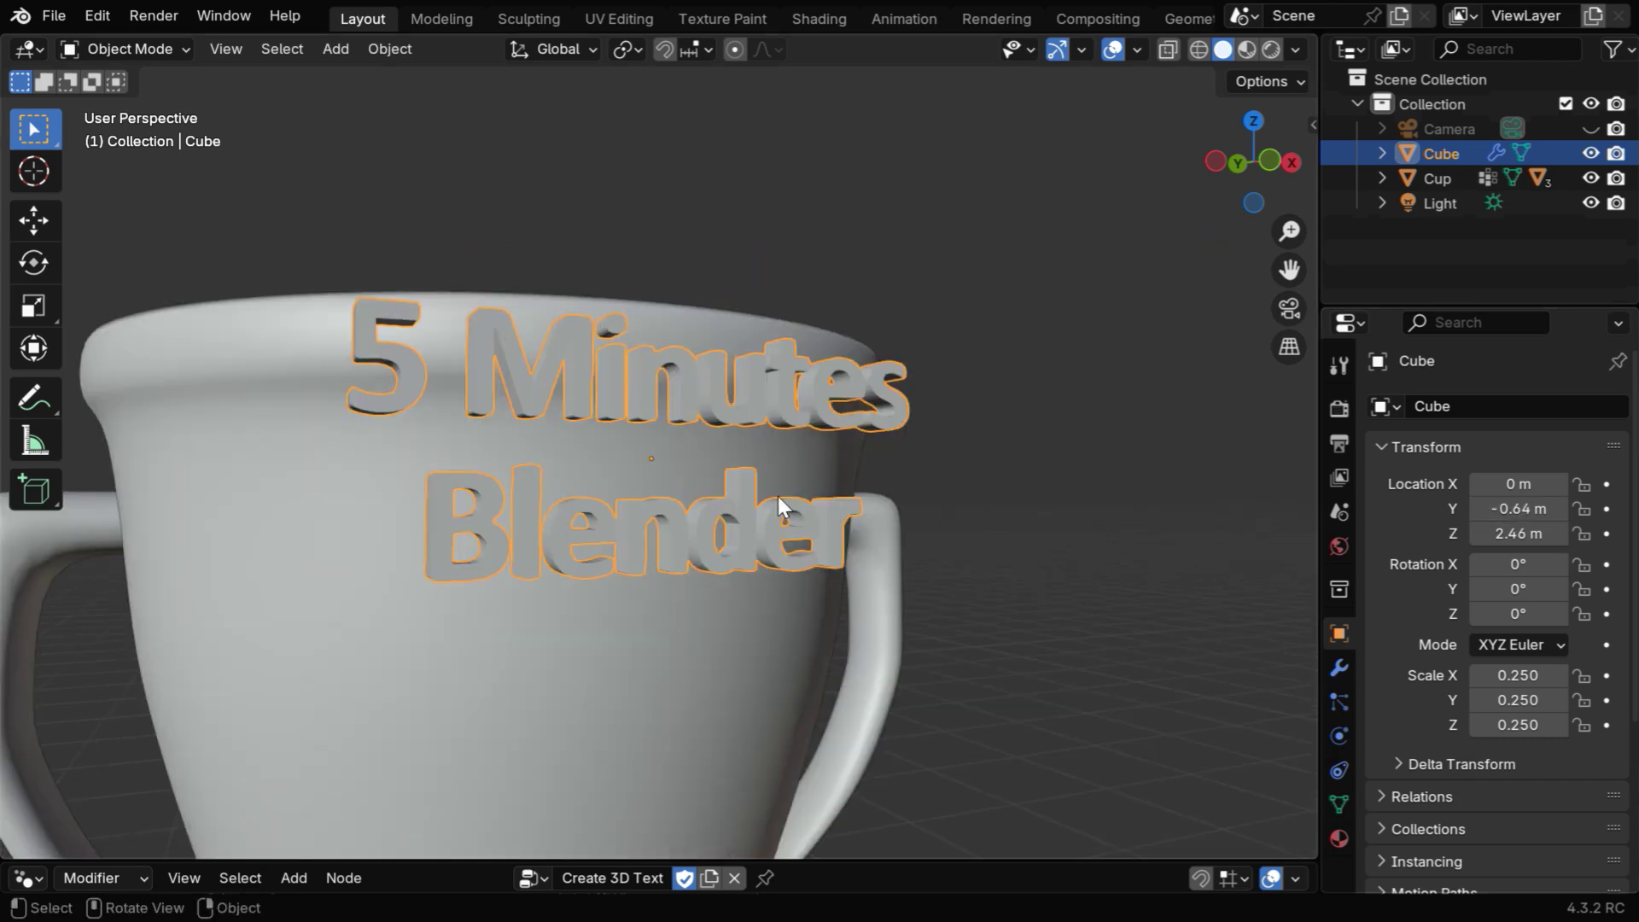
middle_drag(777, 499, 760, 708)
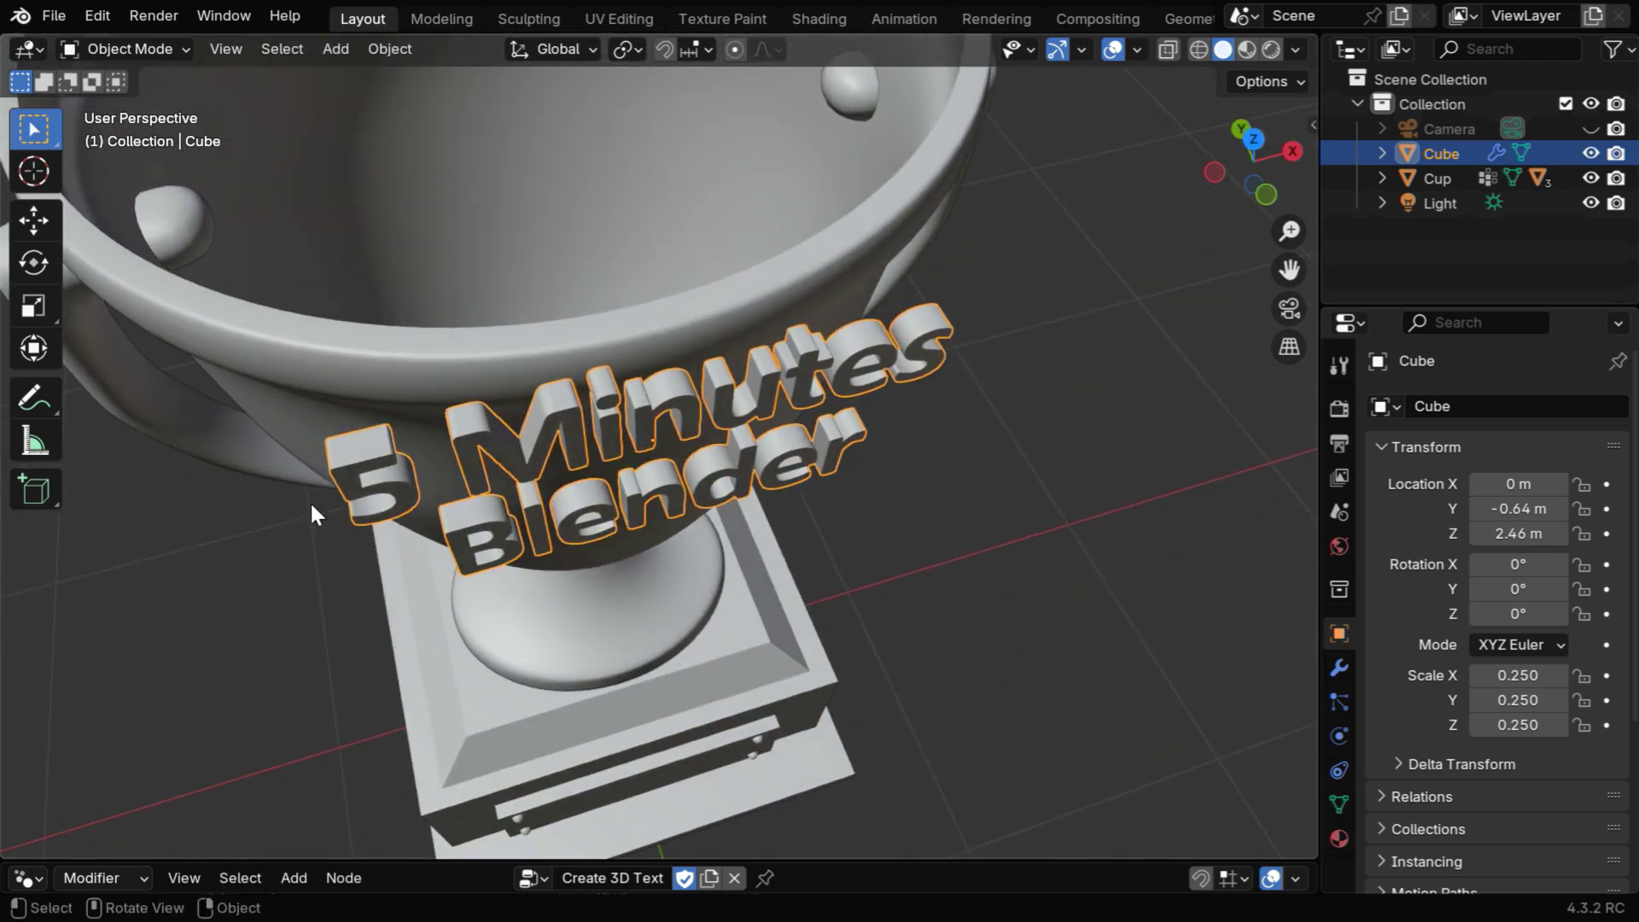
middle_drag(642, 530, 664, 468)
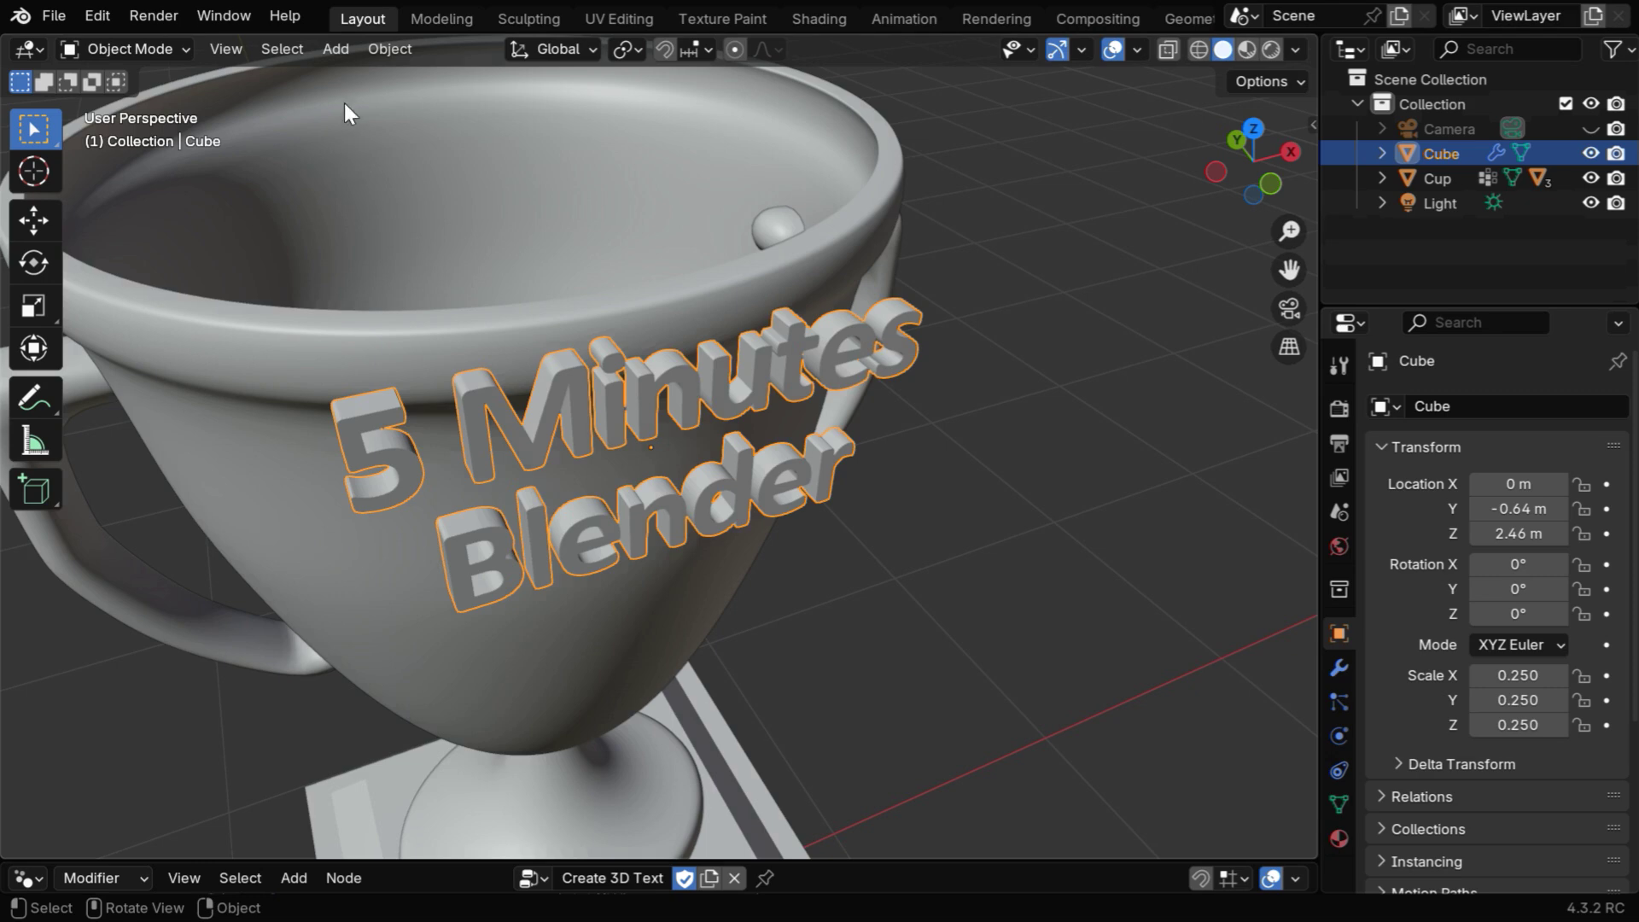
Step: Add a sphere Empty to the scene
click(333, 49)
mouse_move(480, 318)
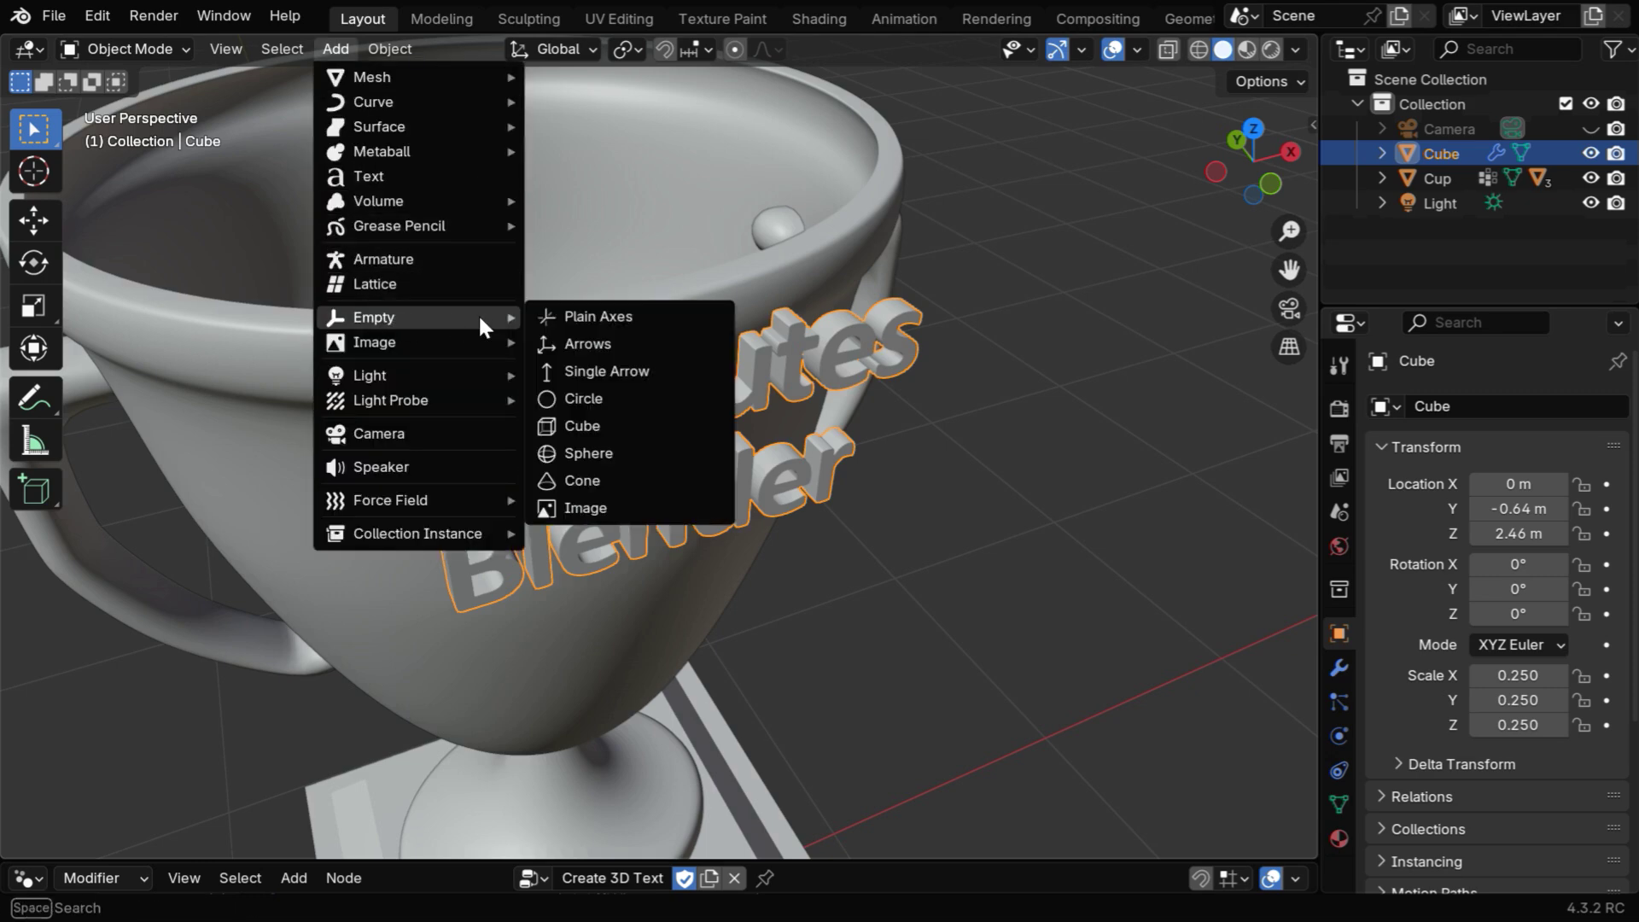
click(603, 450)
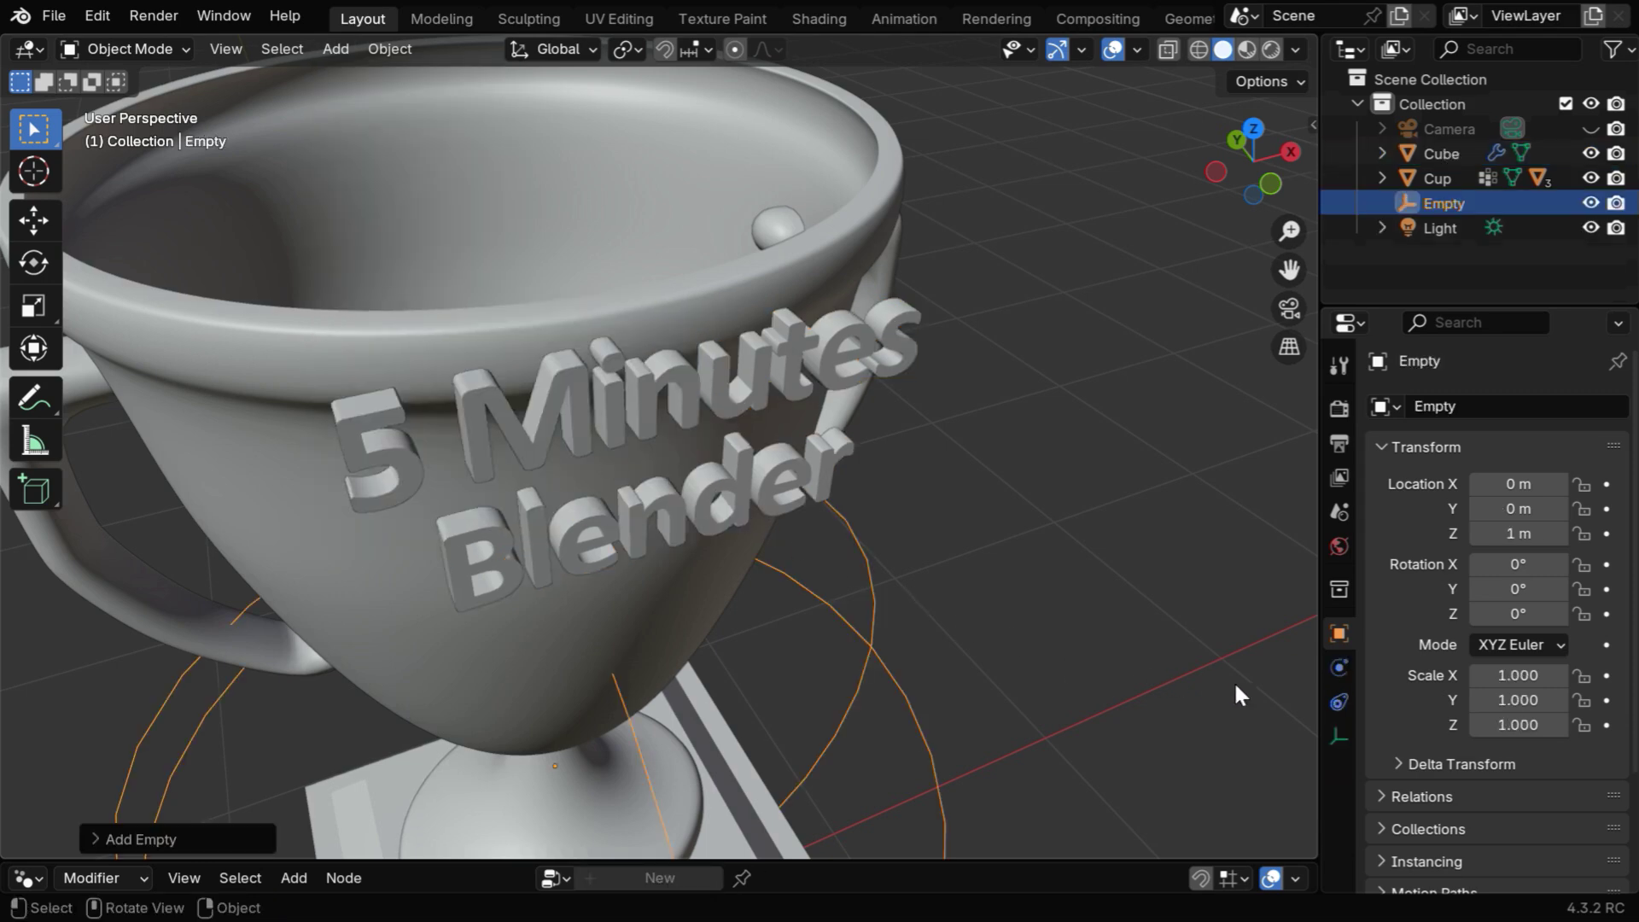
Step: Give the Empty a Copy Location constraint targeting Cube, hidden from viewport and render
click(1340, 702)
click(1438, 409)
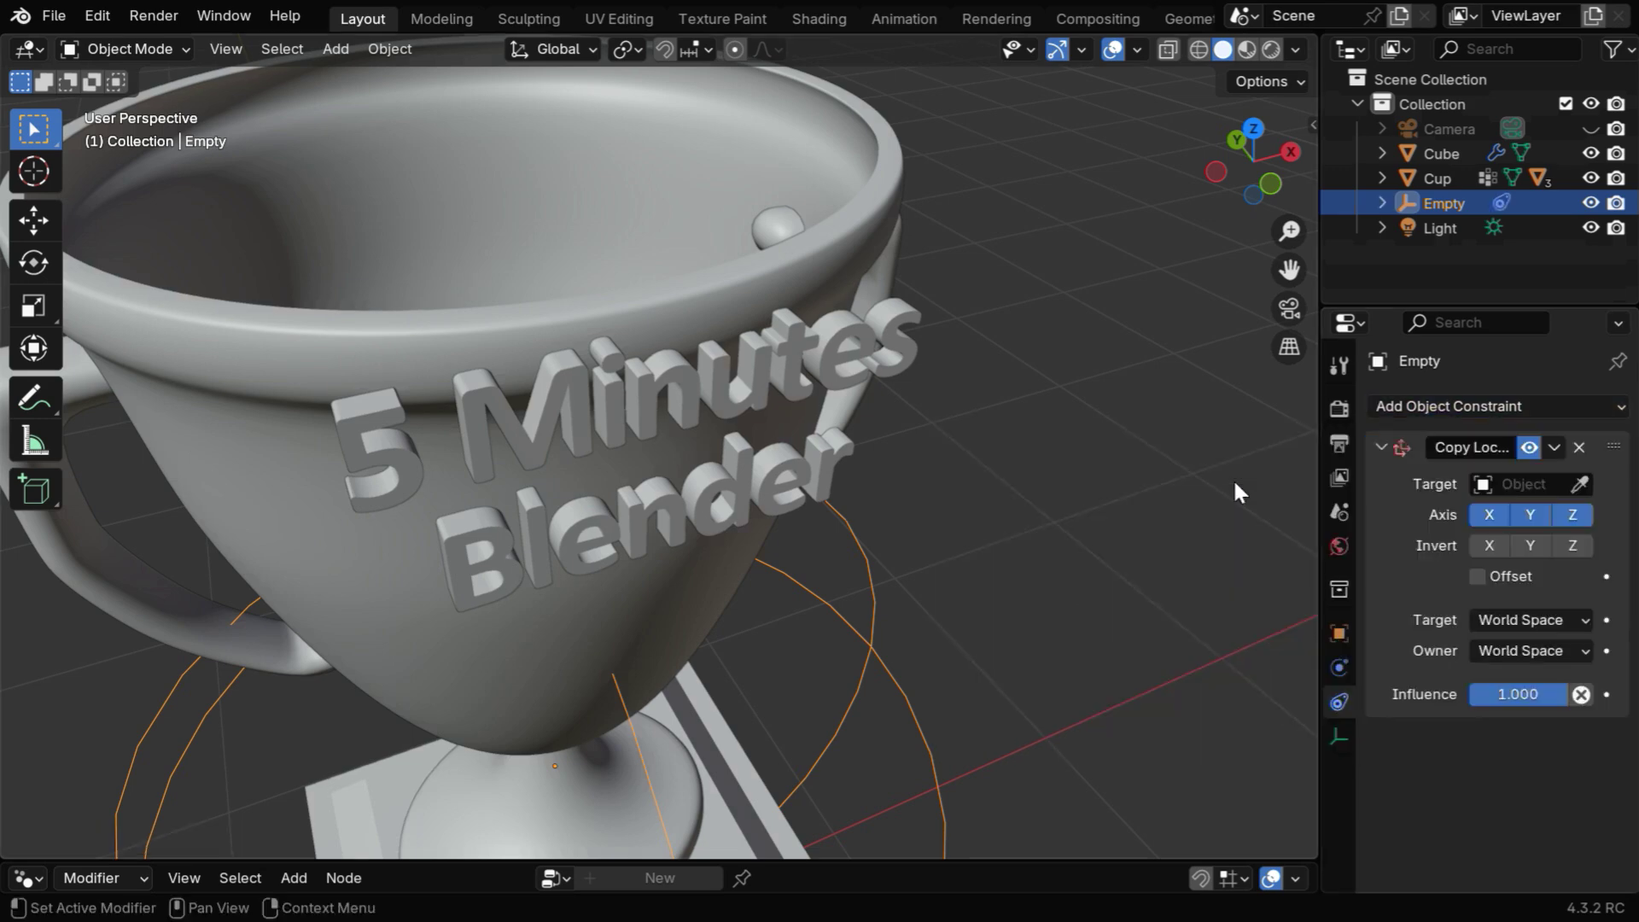
click(1233, 478)
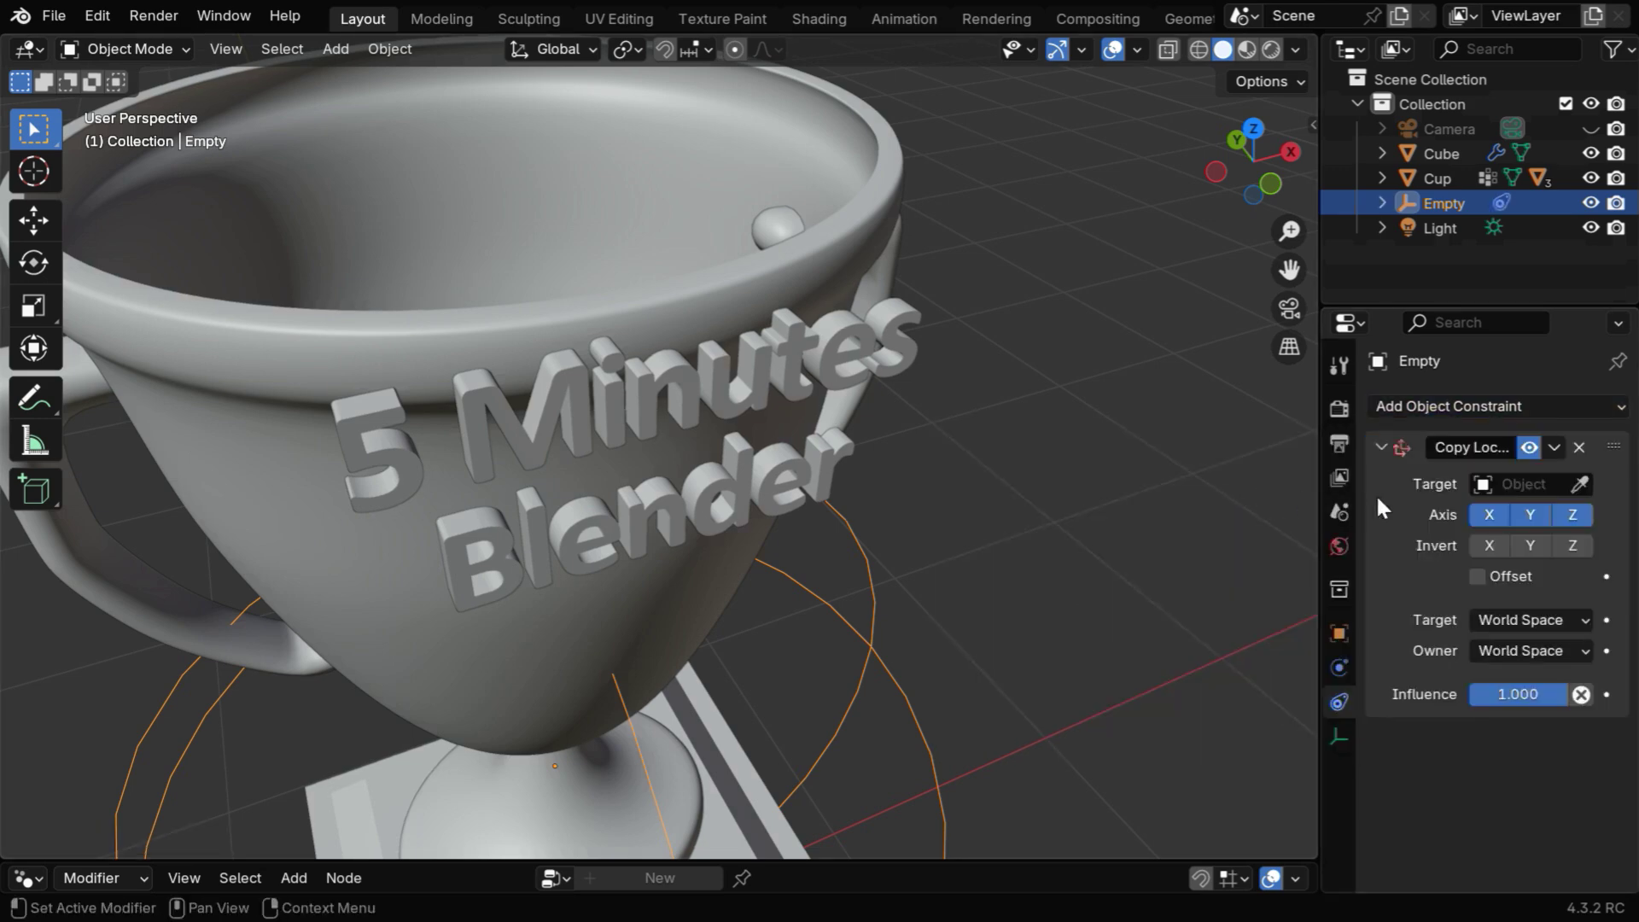
click(1579, 484)
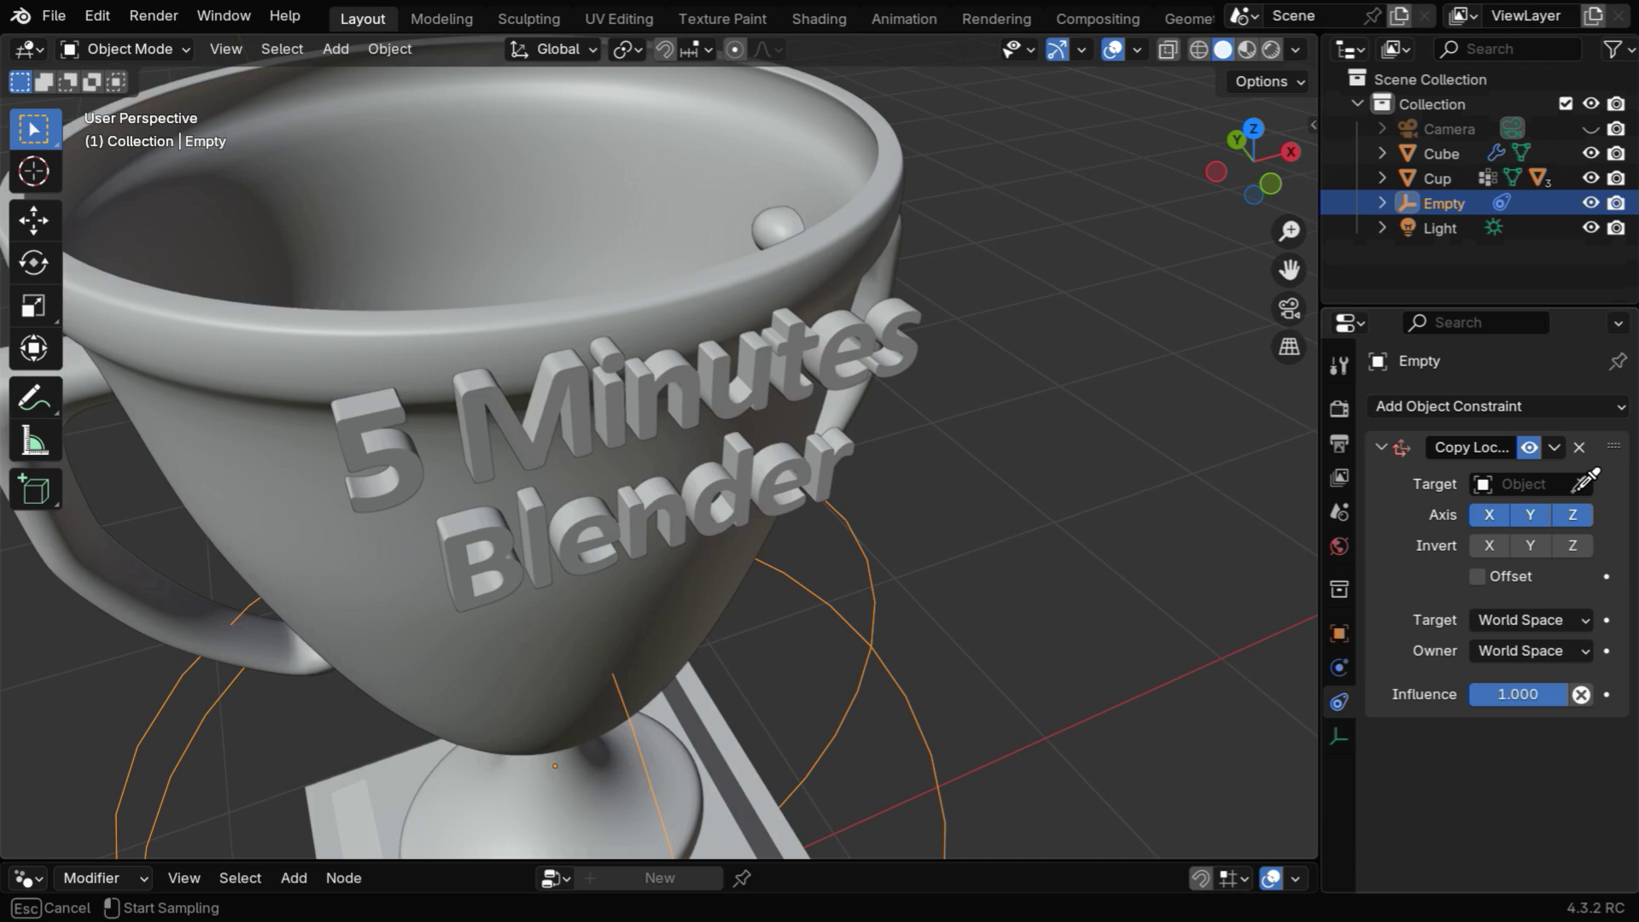
click(838, 335)
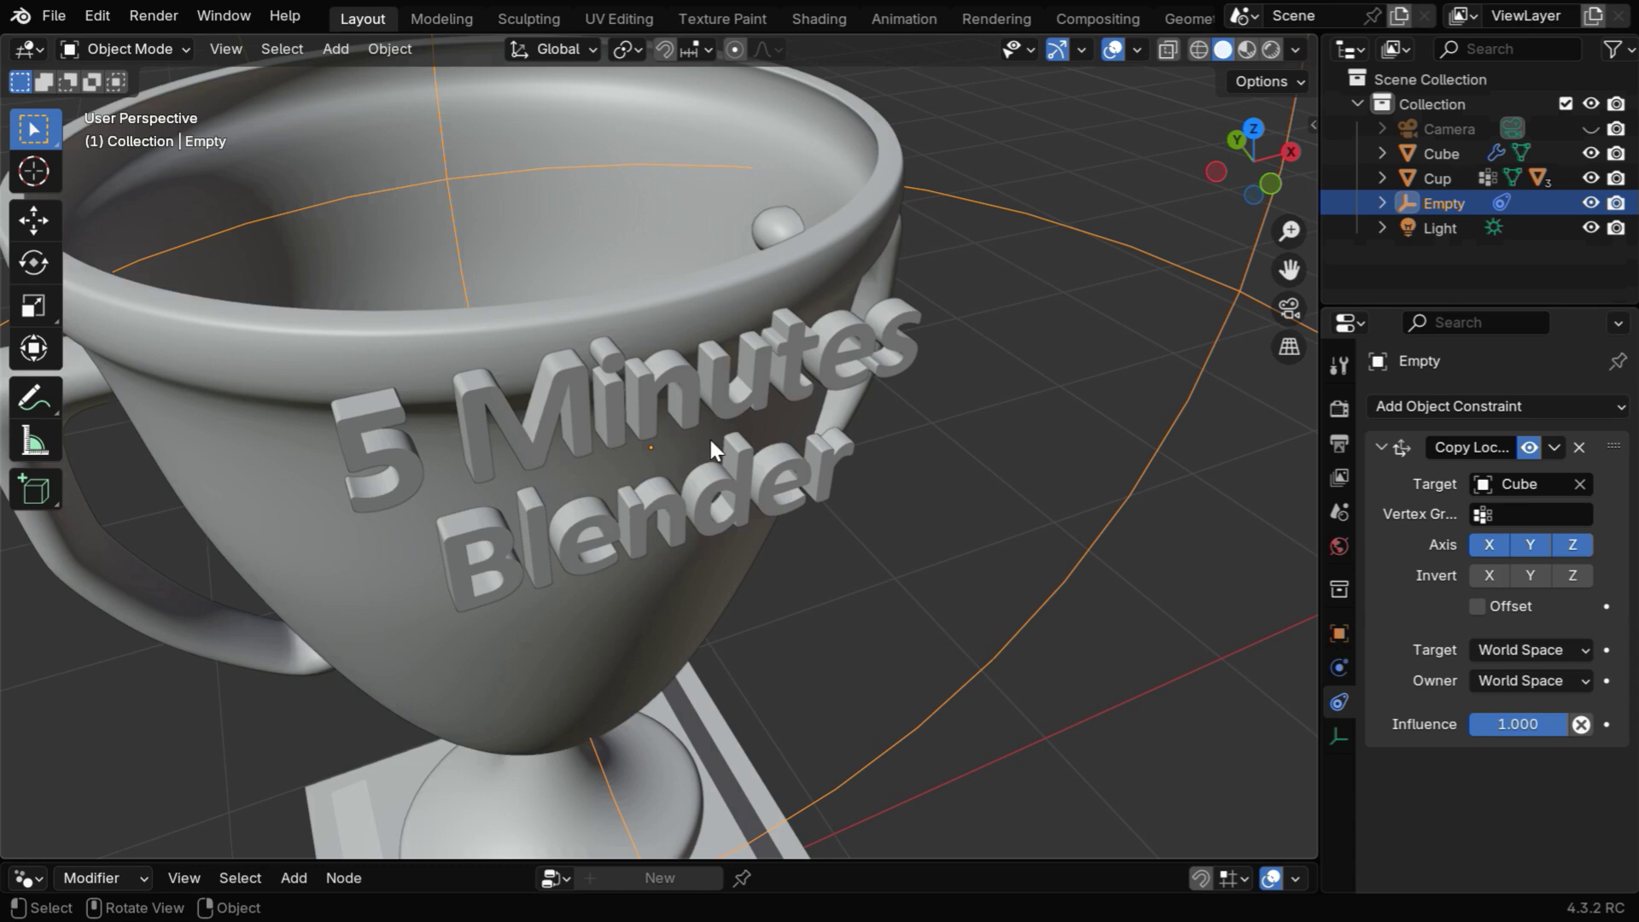
click(1591, 203)
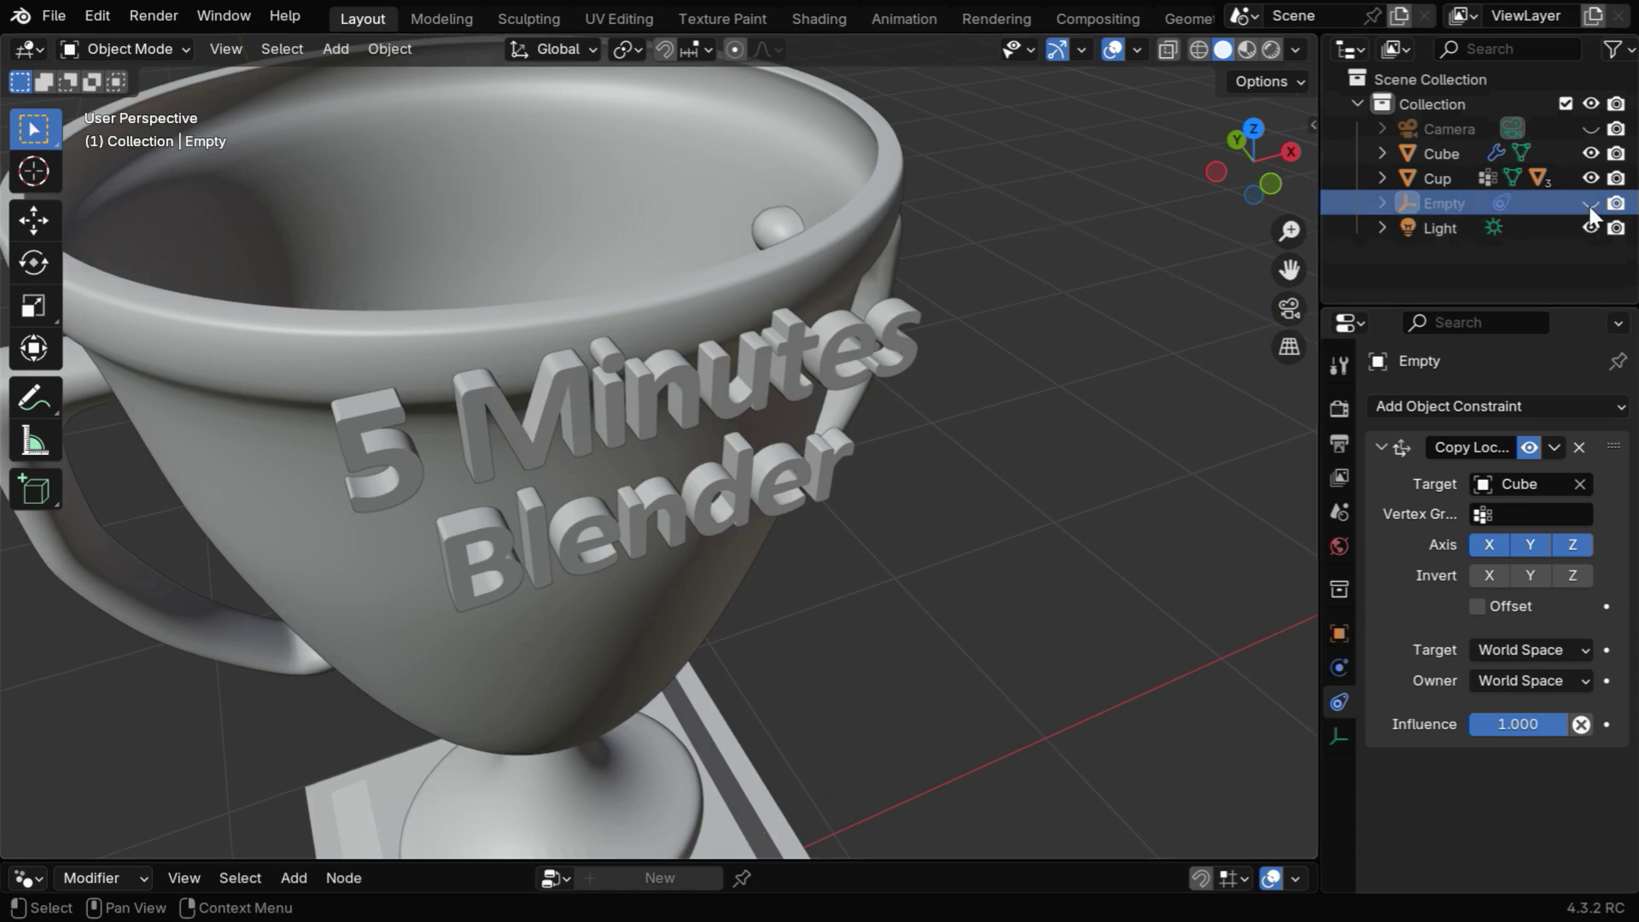
click(1618, 205)
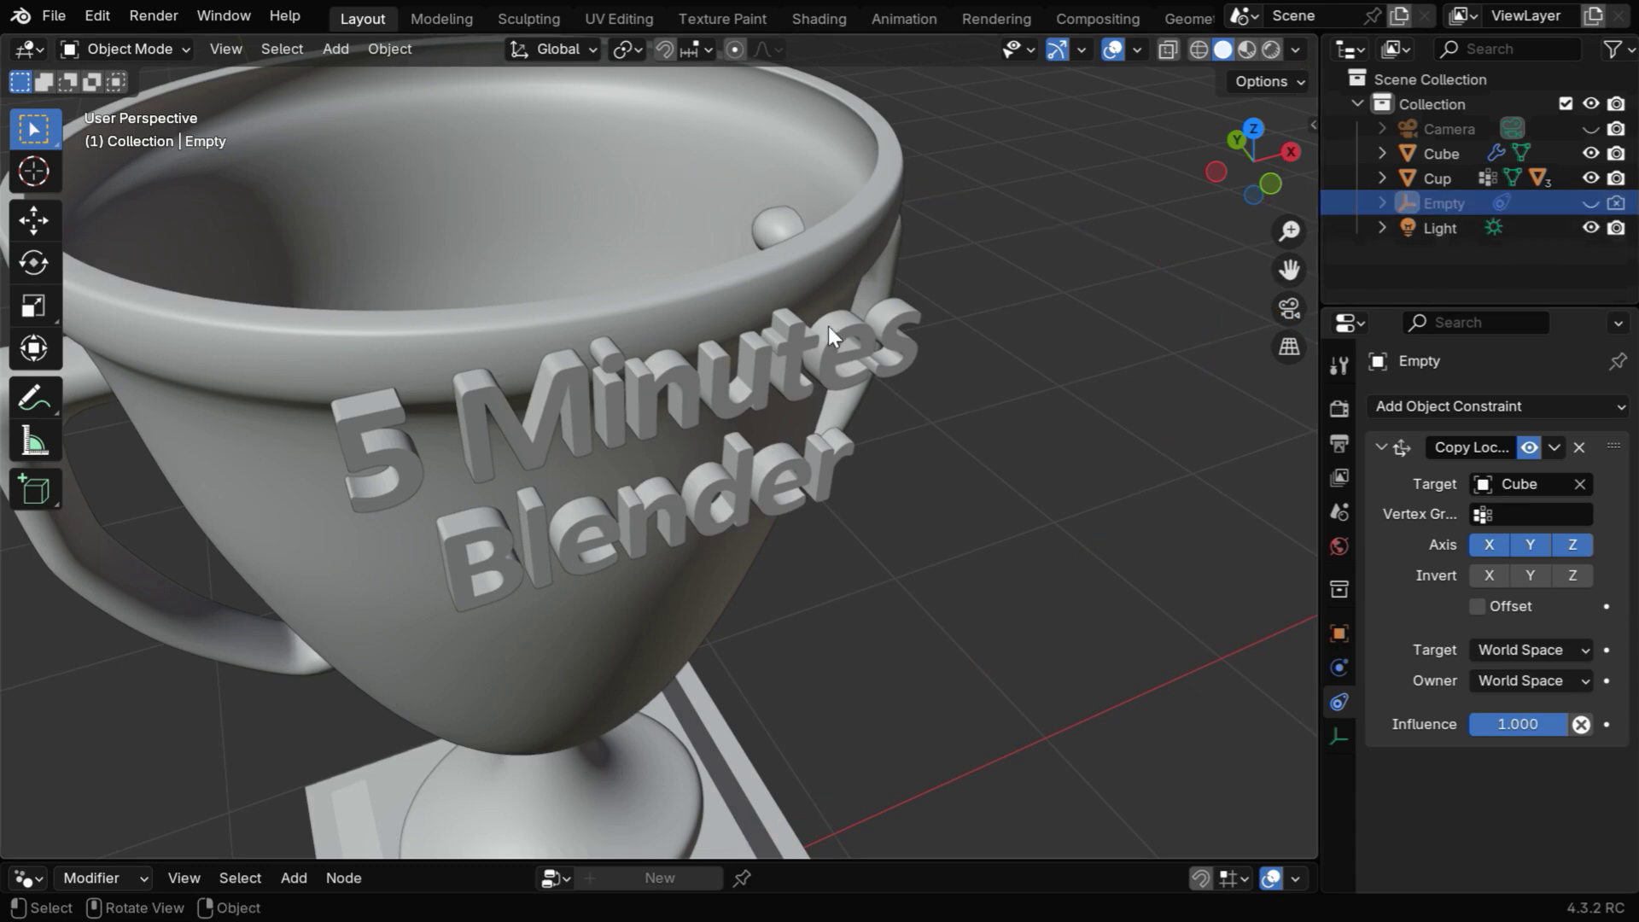
Step: Add a Simple Deform modifier to the text, collapsing the Create 3D Text modifier
click(786, 345)
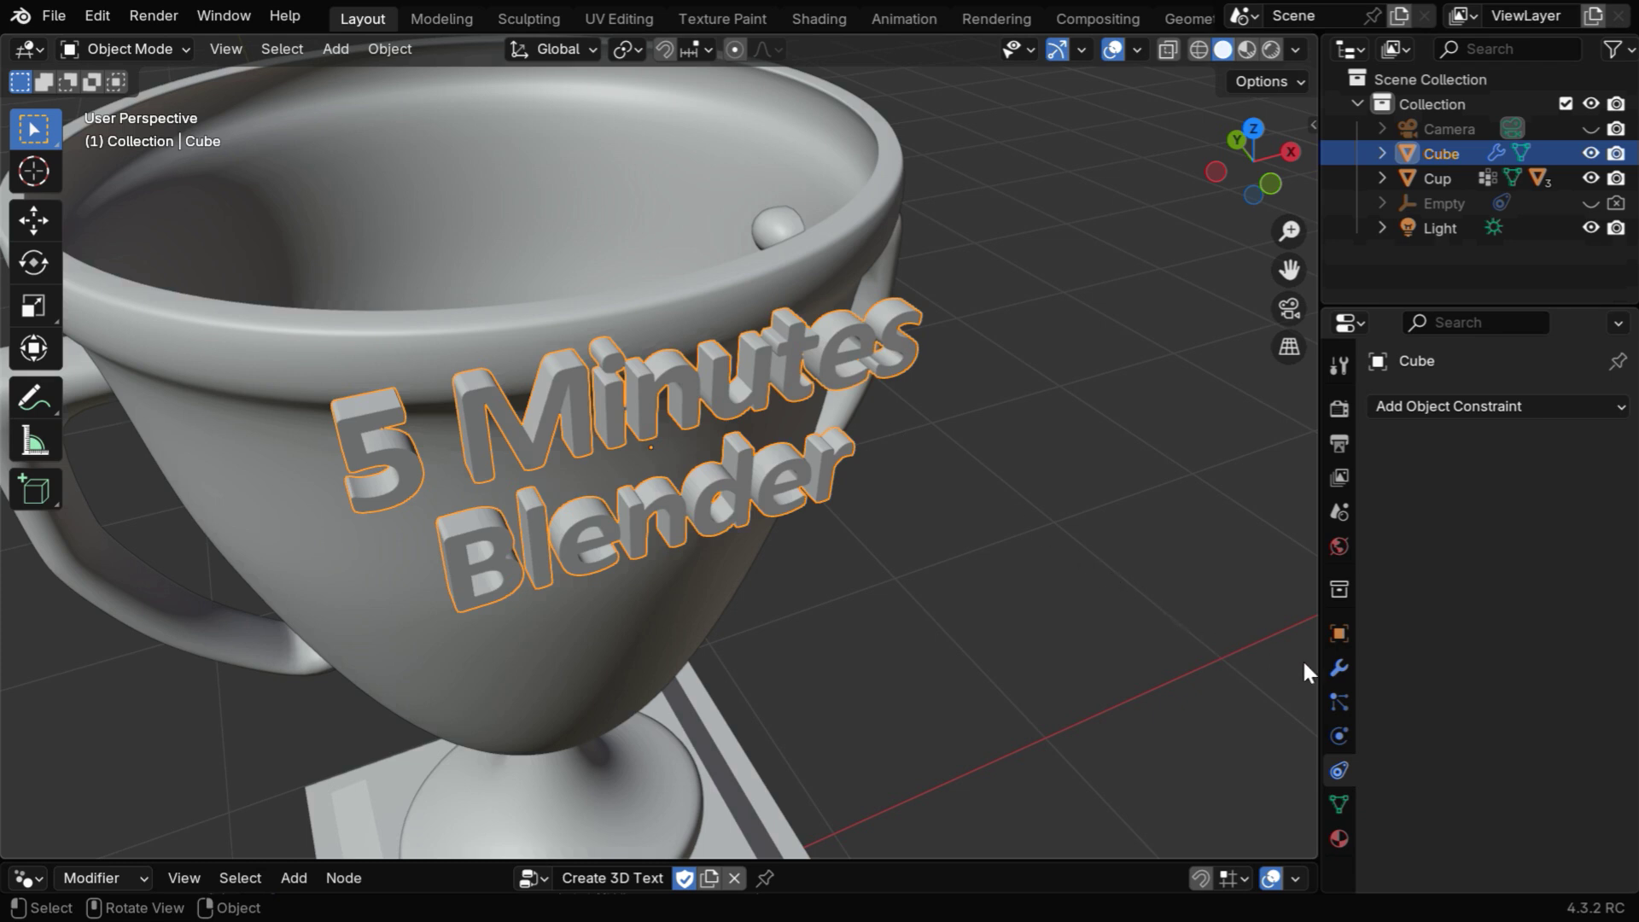
click(1339, 667)
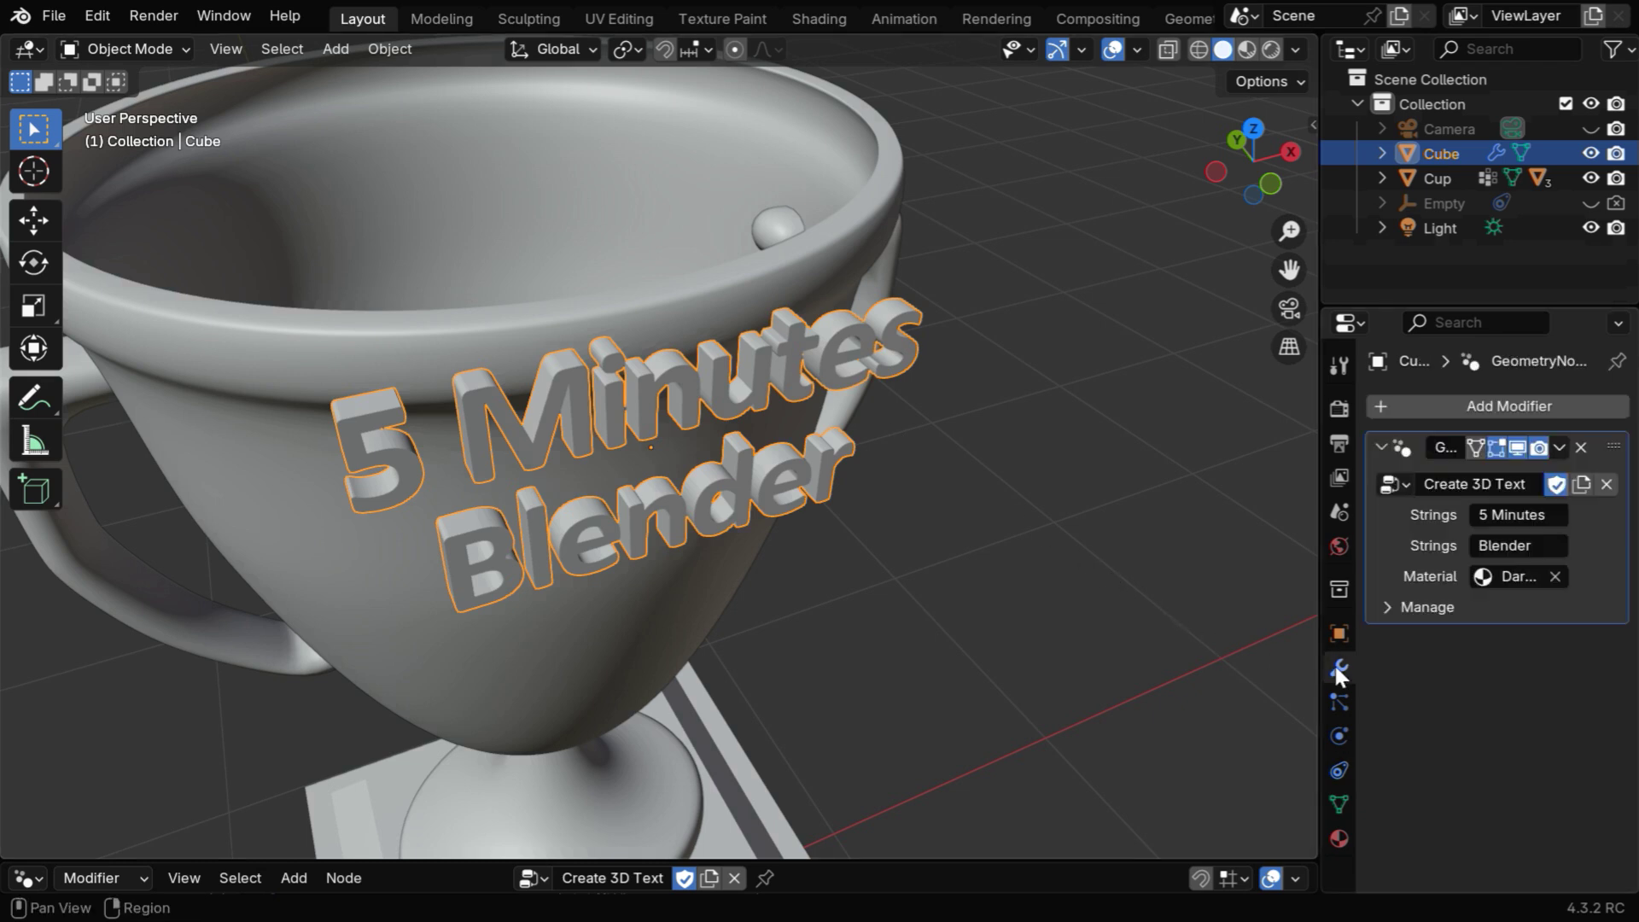
click(1383, 449)
click(1437, 410)
mouse_move(1438, 418)
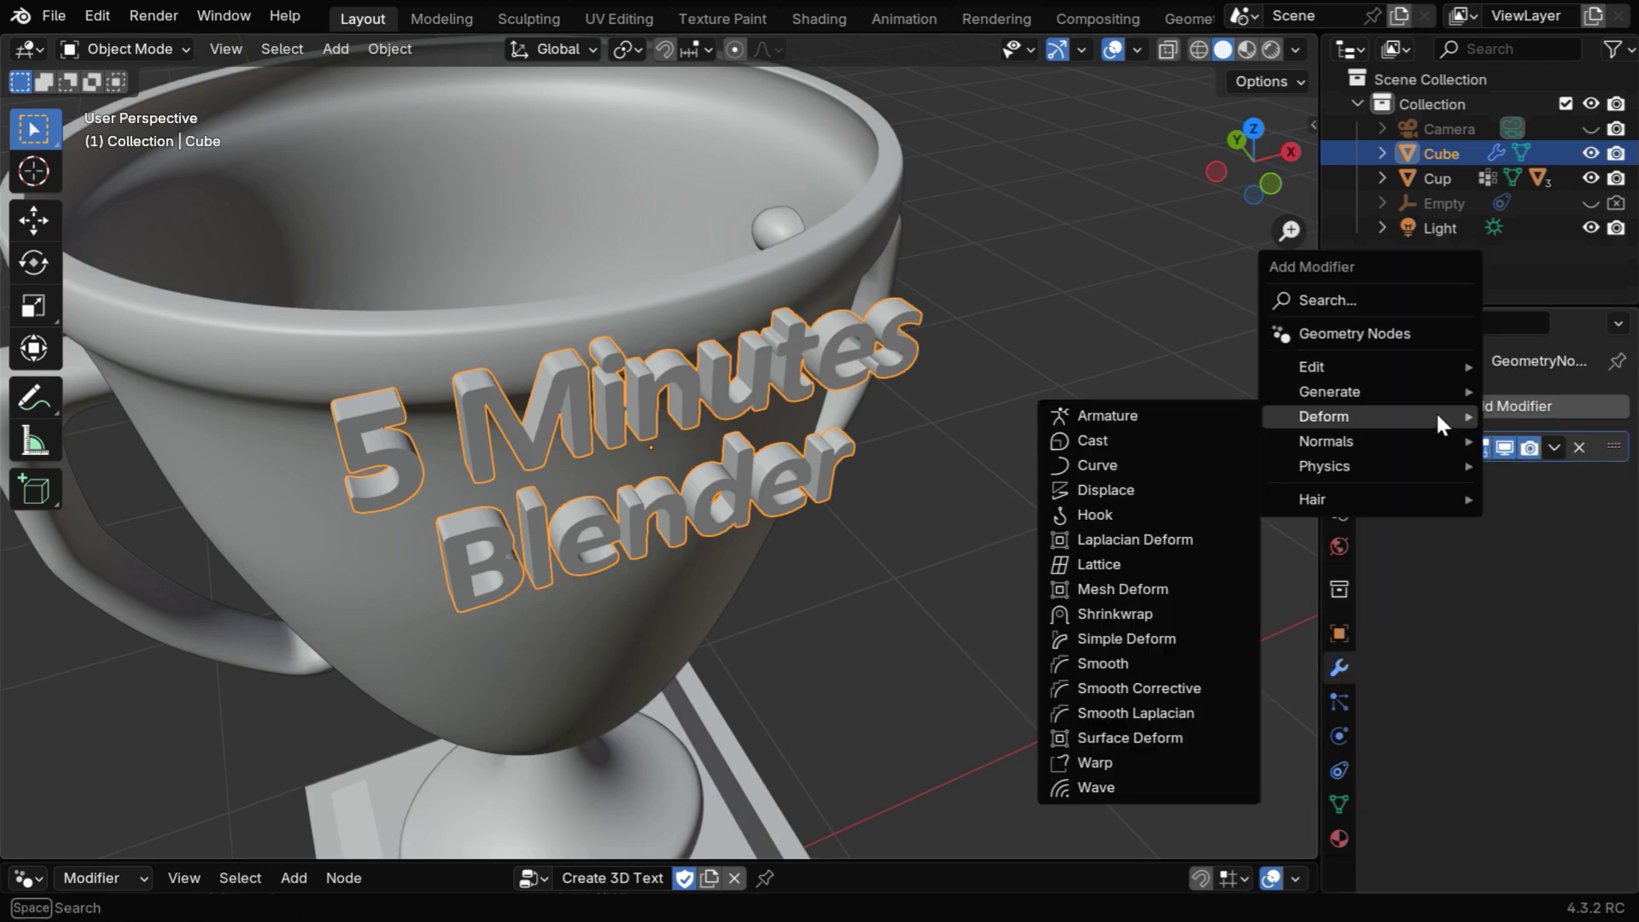
click(1201, 639)
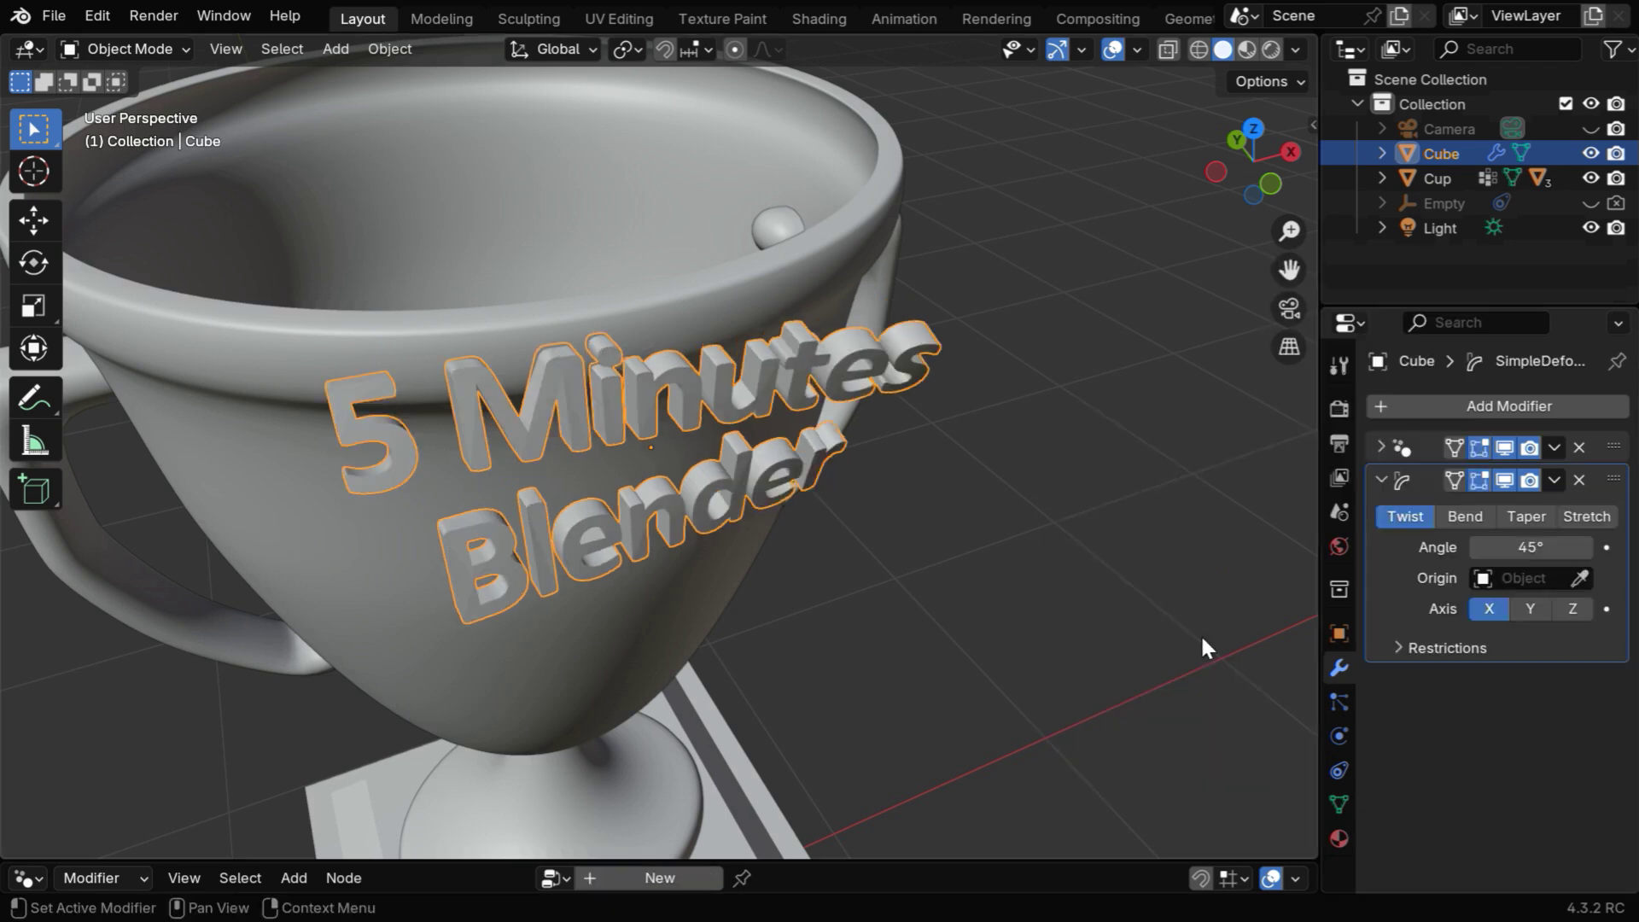
Step: Set the Simple Deform to Bend with the Empty as origin on the Z axis
click(1462, 515)
click(1486, 579)
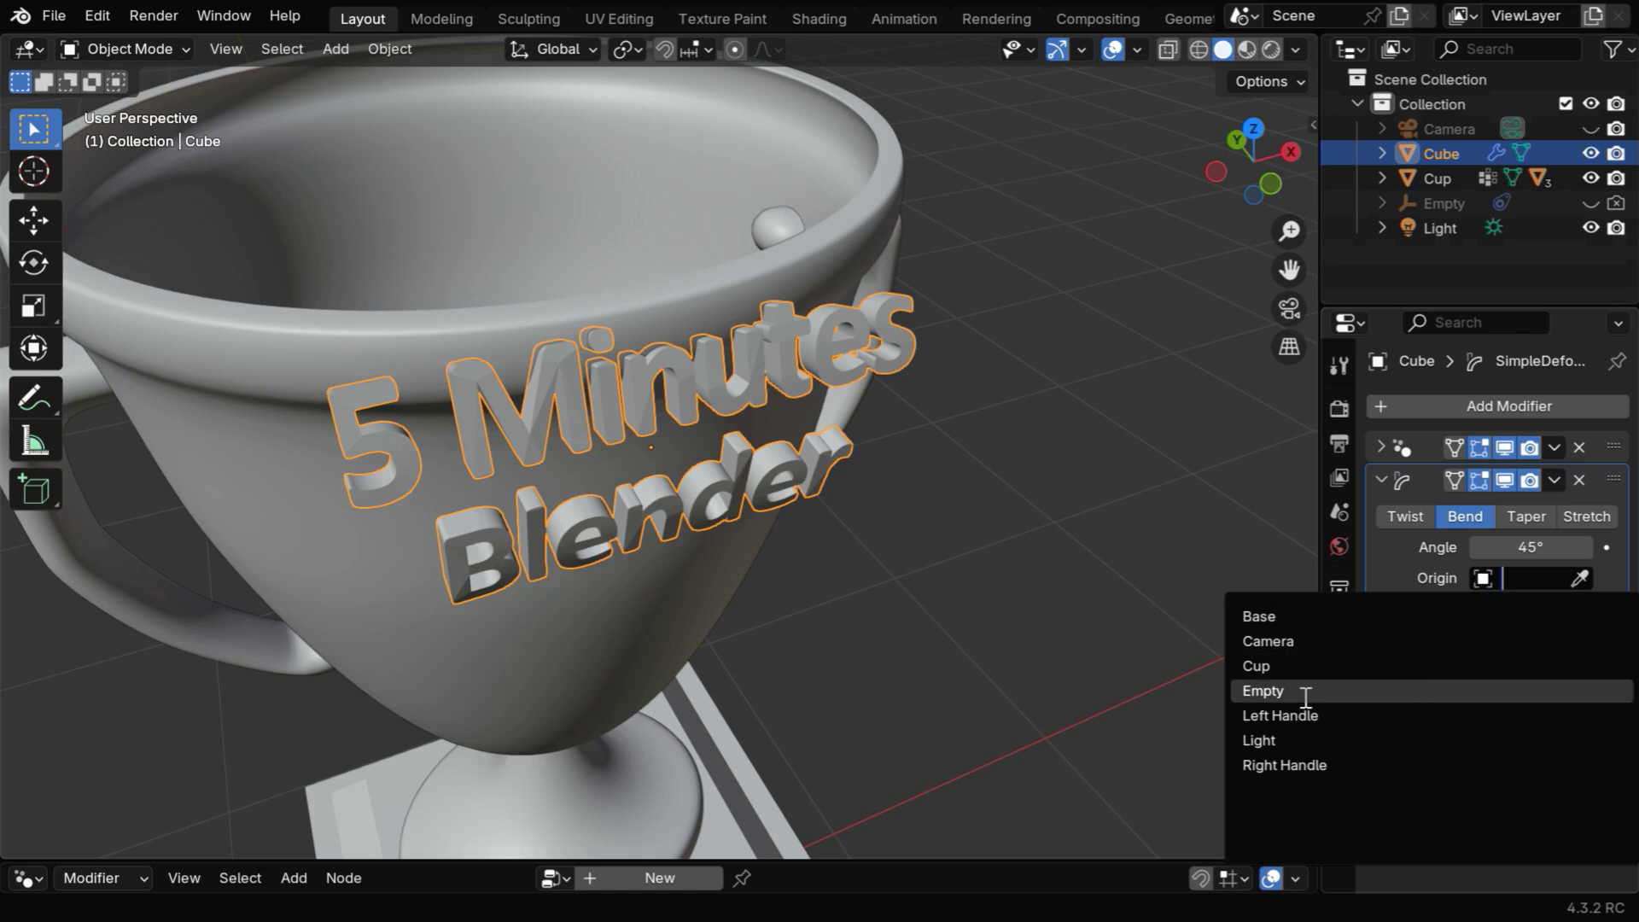
click(1397, 691)
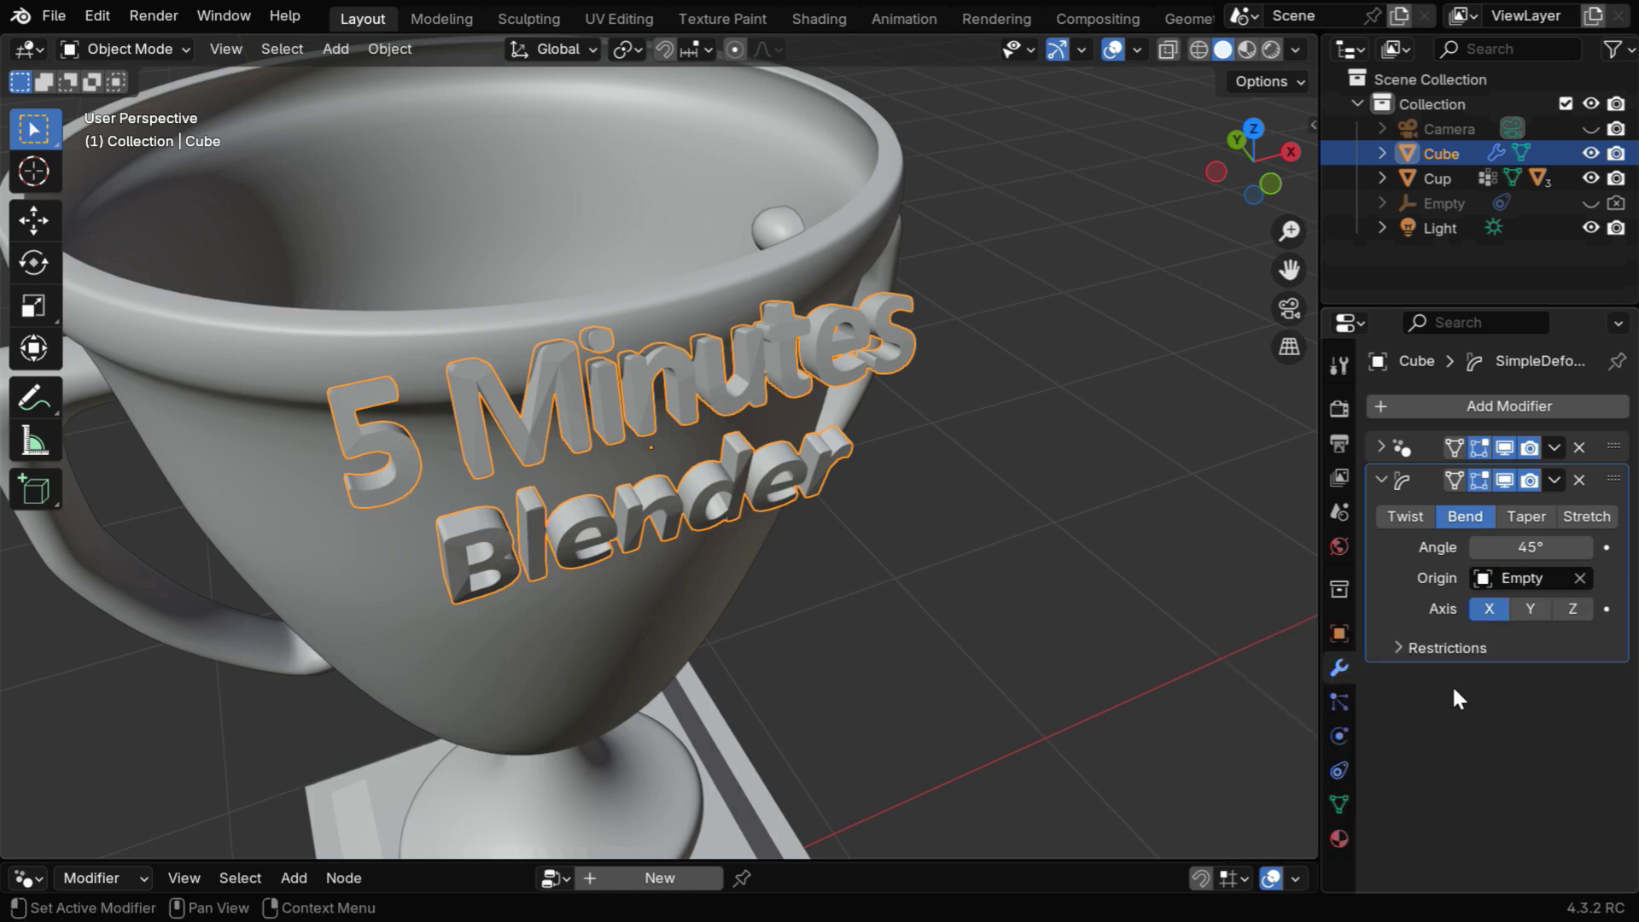
click(1574, 608)
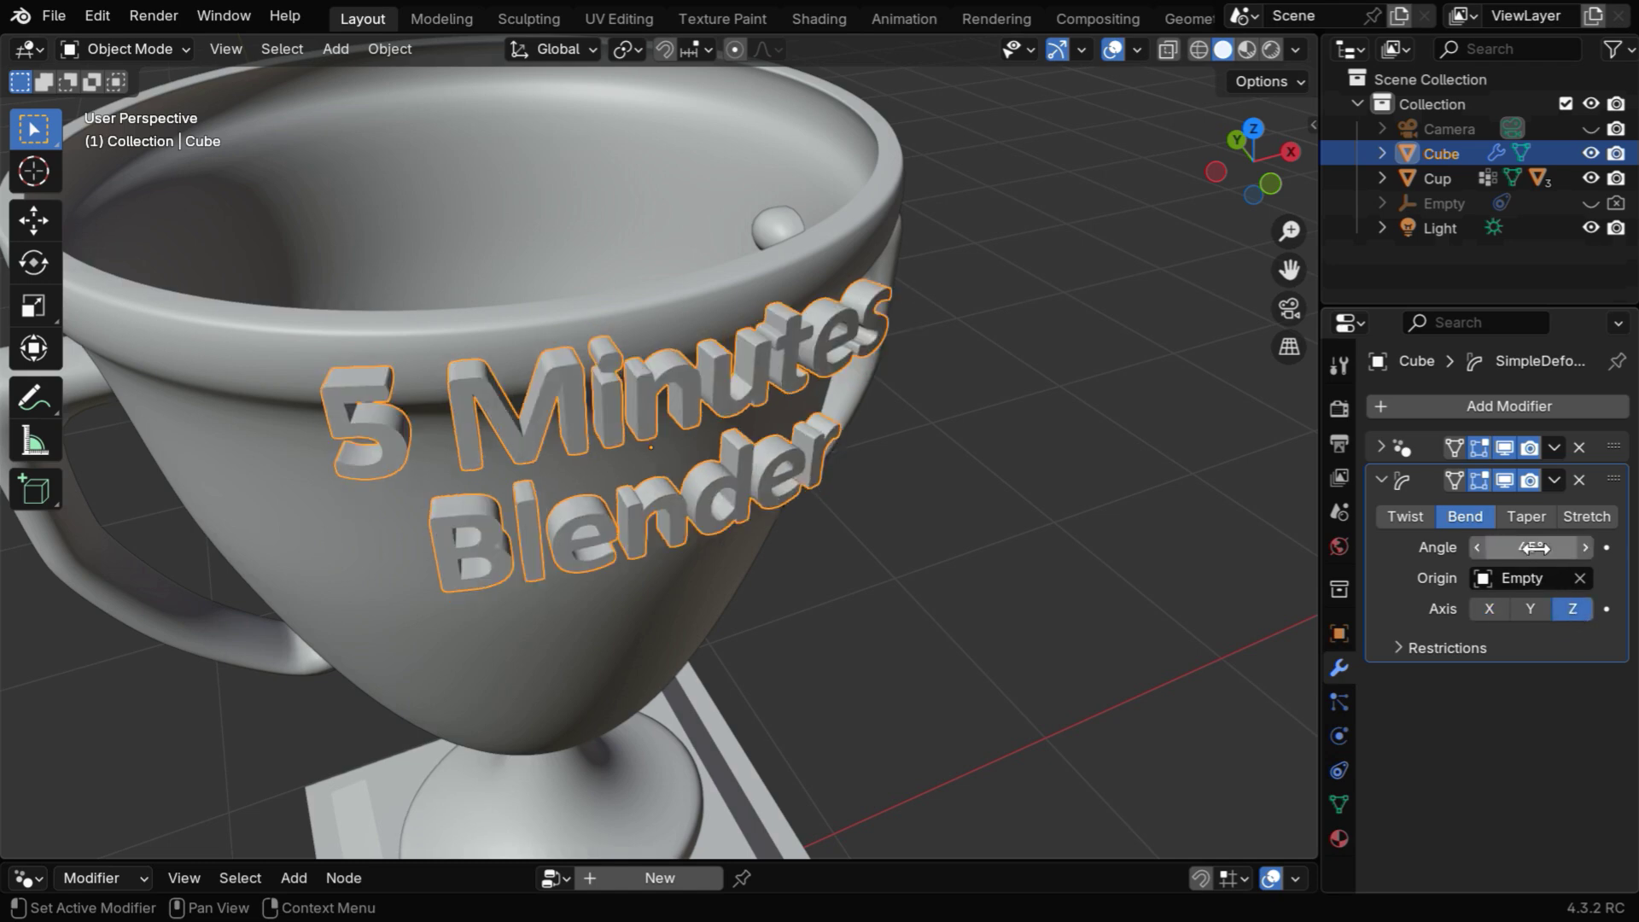
Step: Set the bend angle to 65° and inspect the curved text around the cup
mouse_move(1532, 547)
mouse_down()
mouse_move(1605, 547)
mouse_move(1533, 547)
mouse_up()
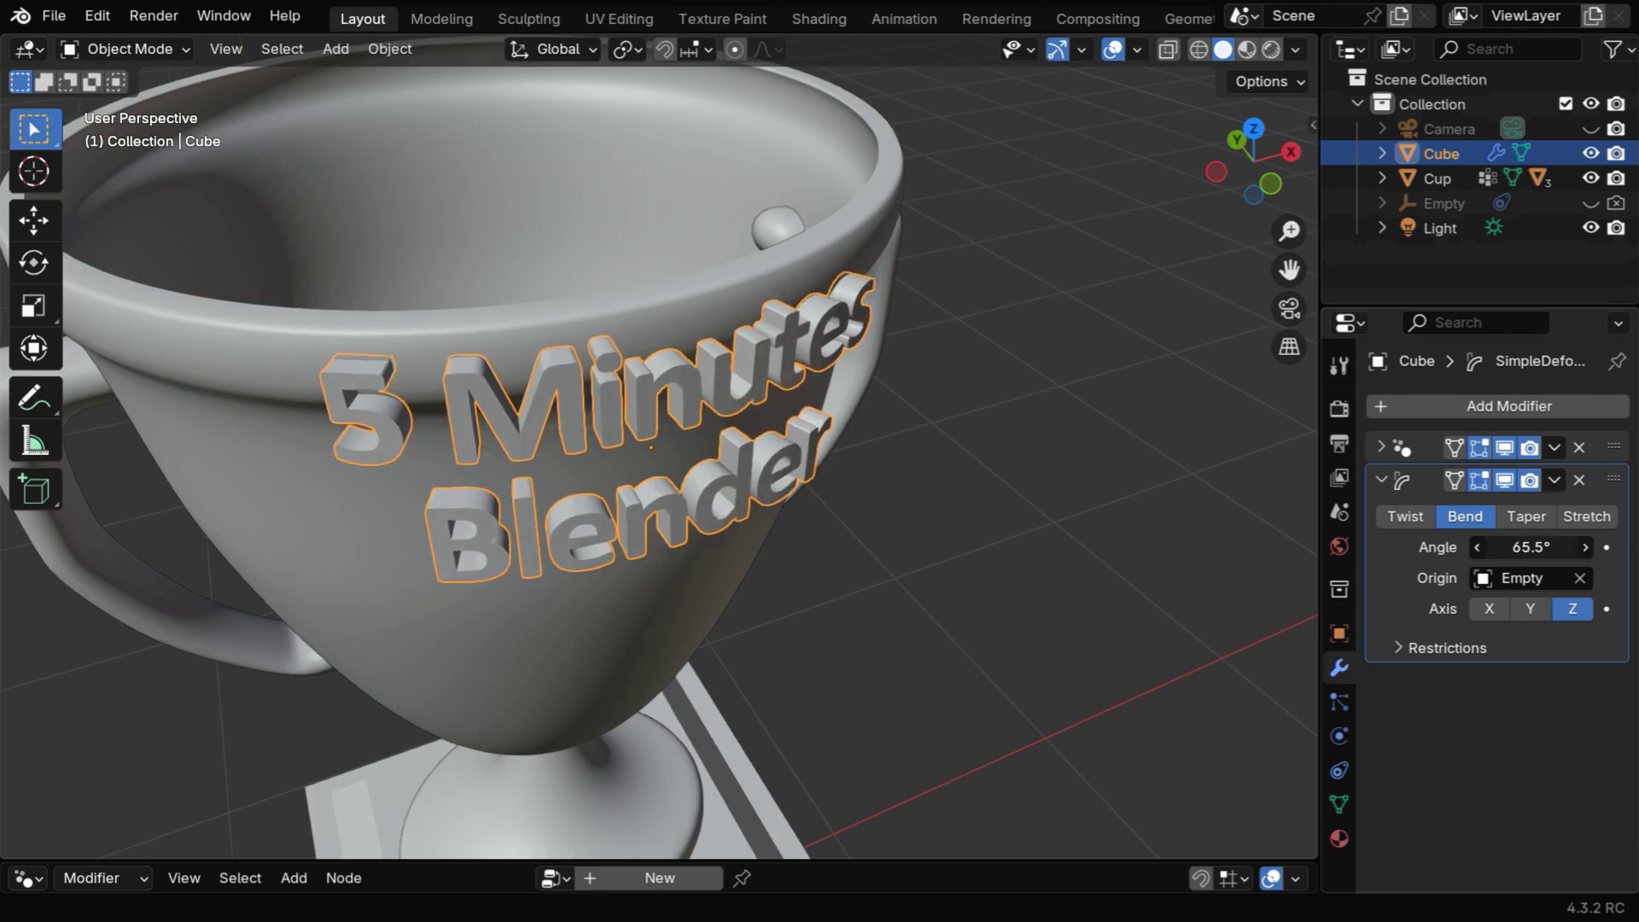
click(1533, 548)
text(65)
key(Return)
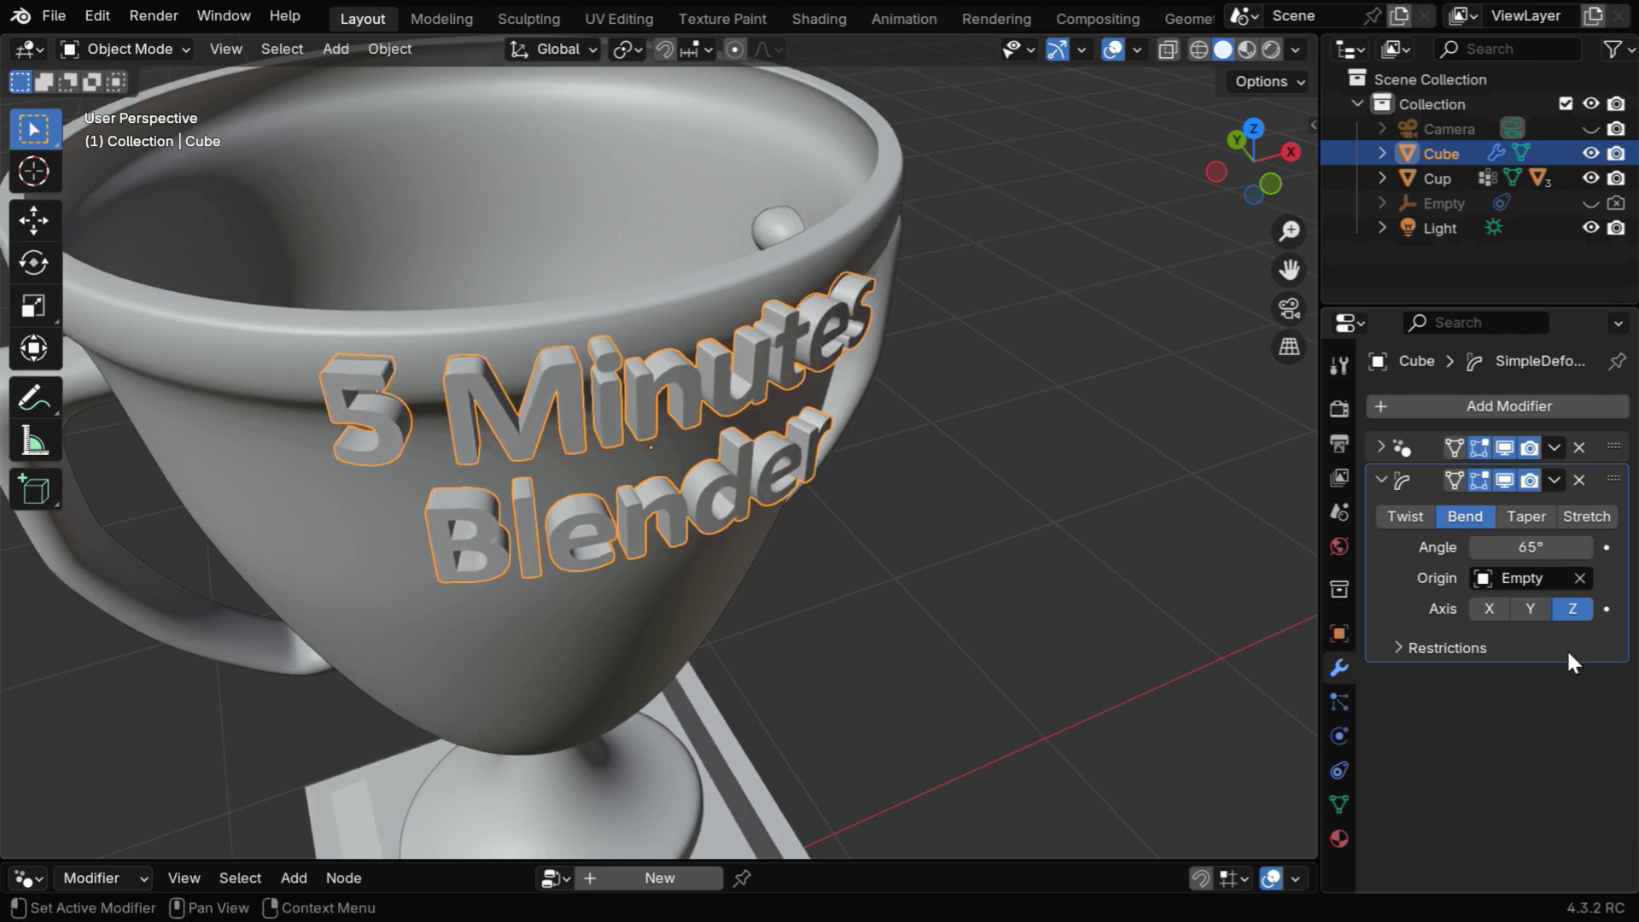
ctrl+middle_drag(551, 365, 663, 651)
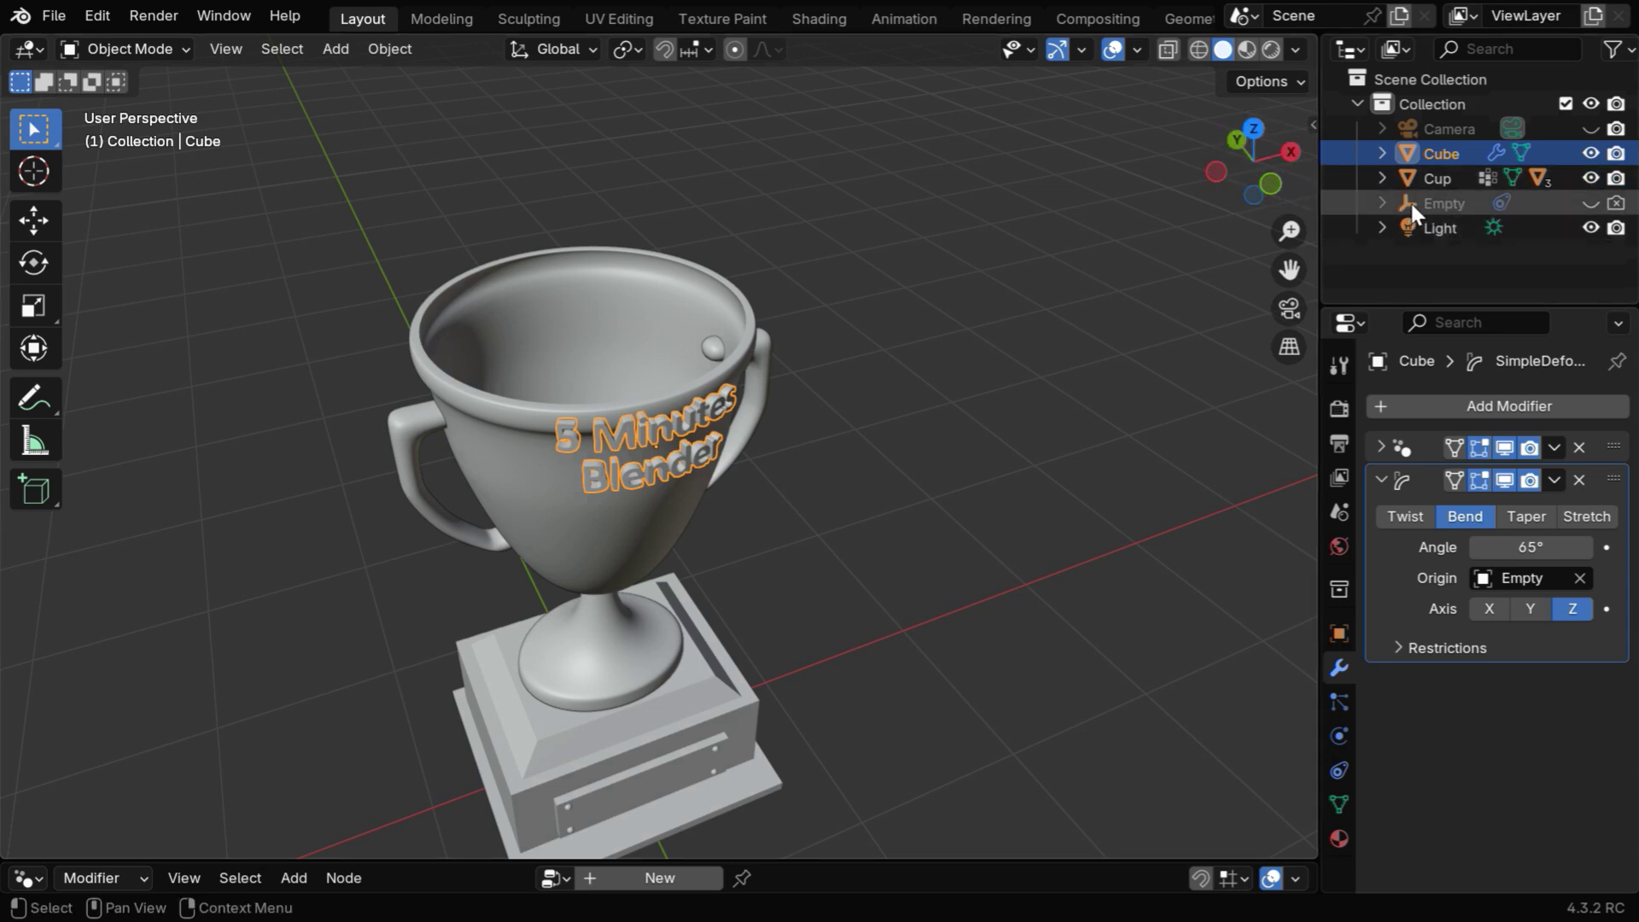
middle_drag(693, 563, 783, 538)
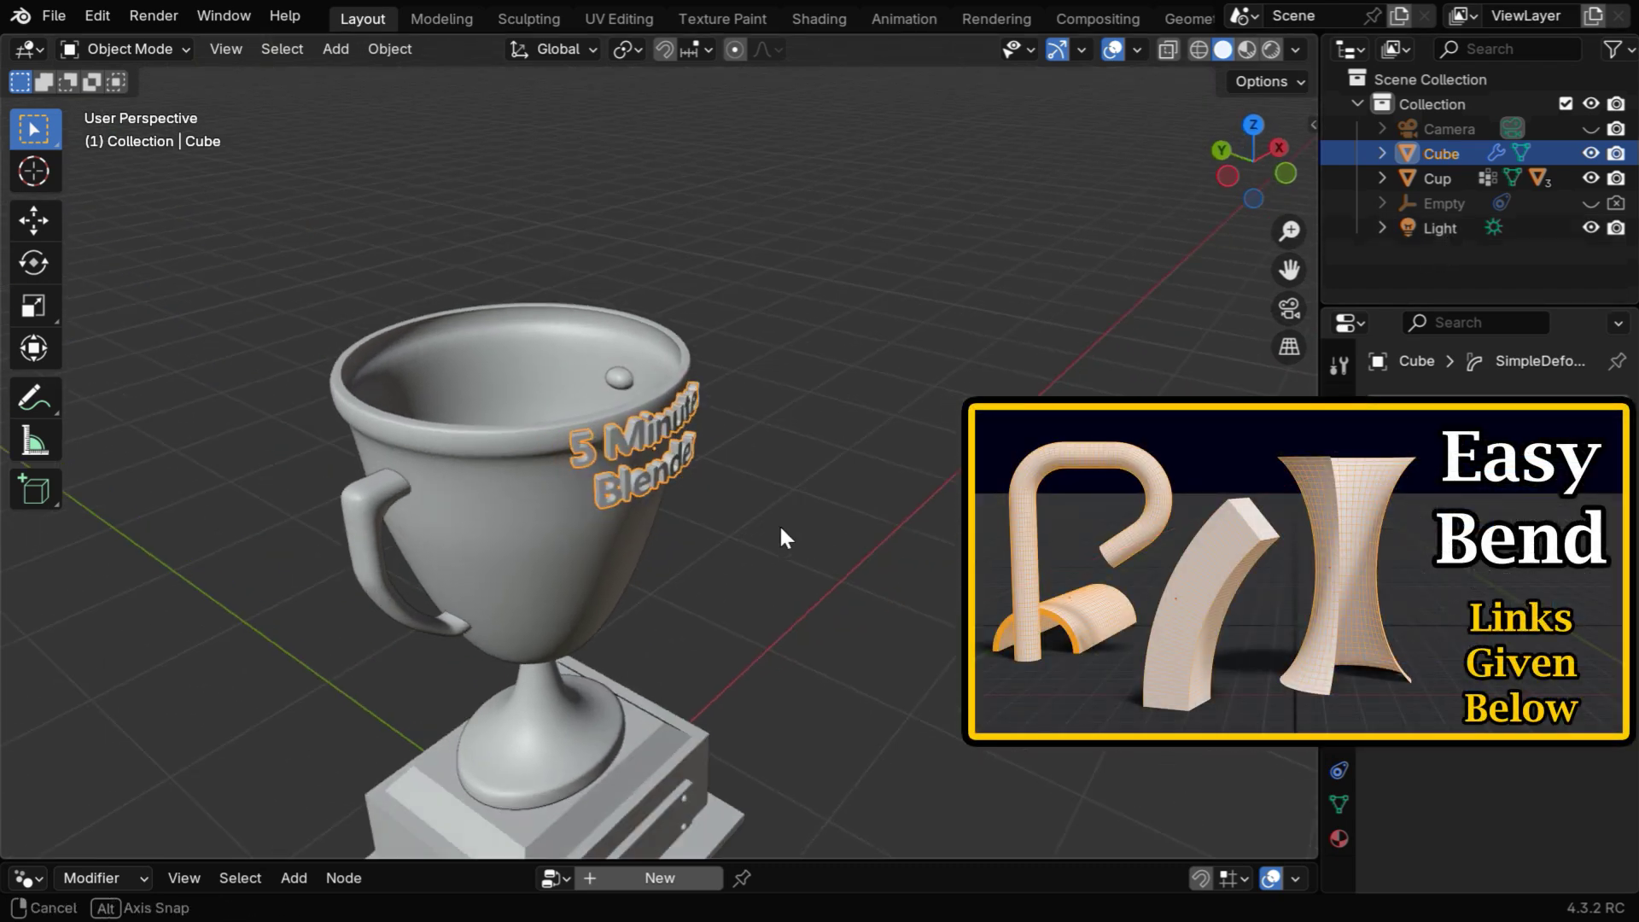
scroll(784, 536, up, 5)
middle_drag(638, 576, 727, 537)
Step: Lower the text to Location Z 2.3 m
middle_drag(712, 601, 623, 612)
click(1340, 633)
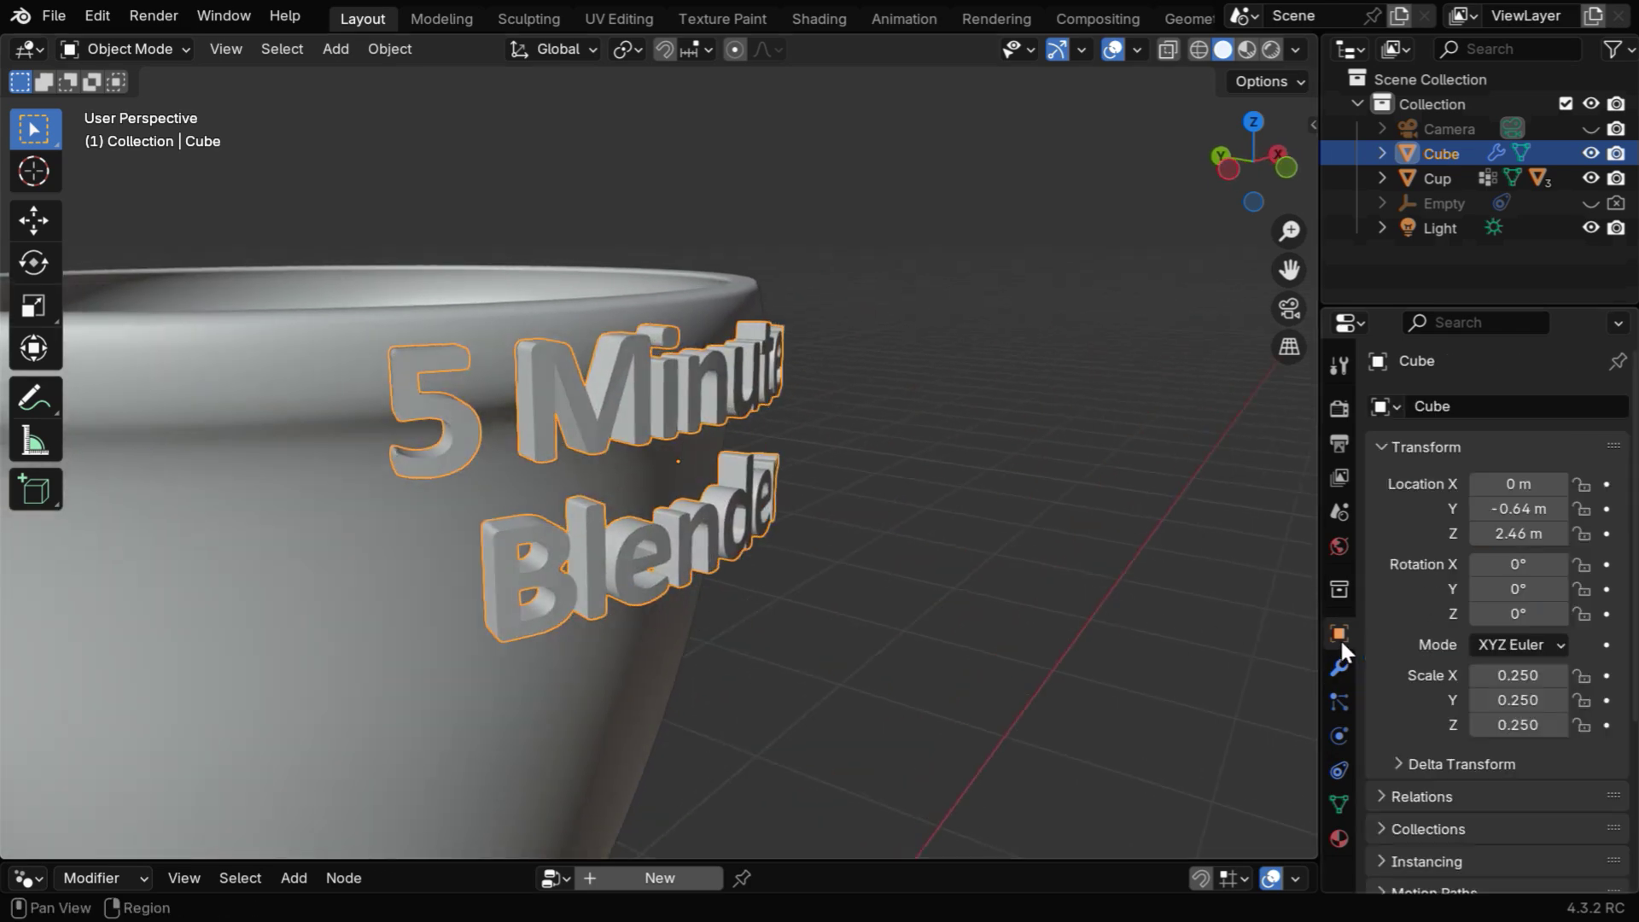
drag(1528, 533, 1494, 534)
click(1518, 534)
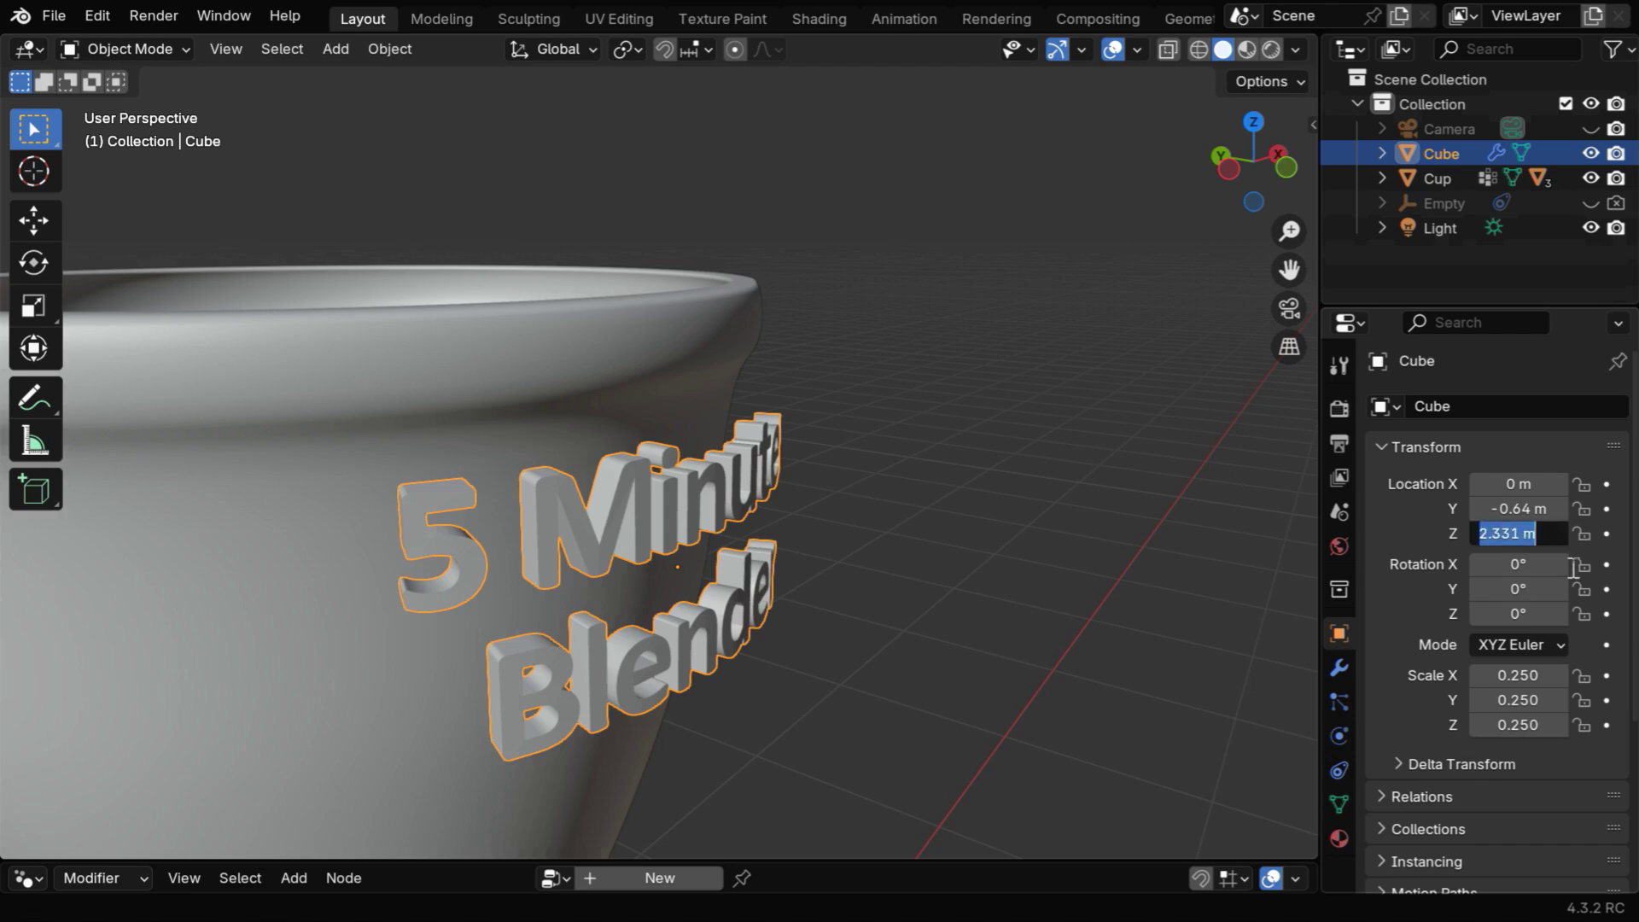
text(2.3)
key(Return)
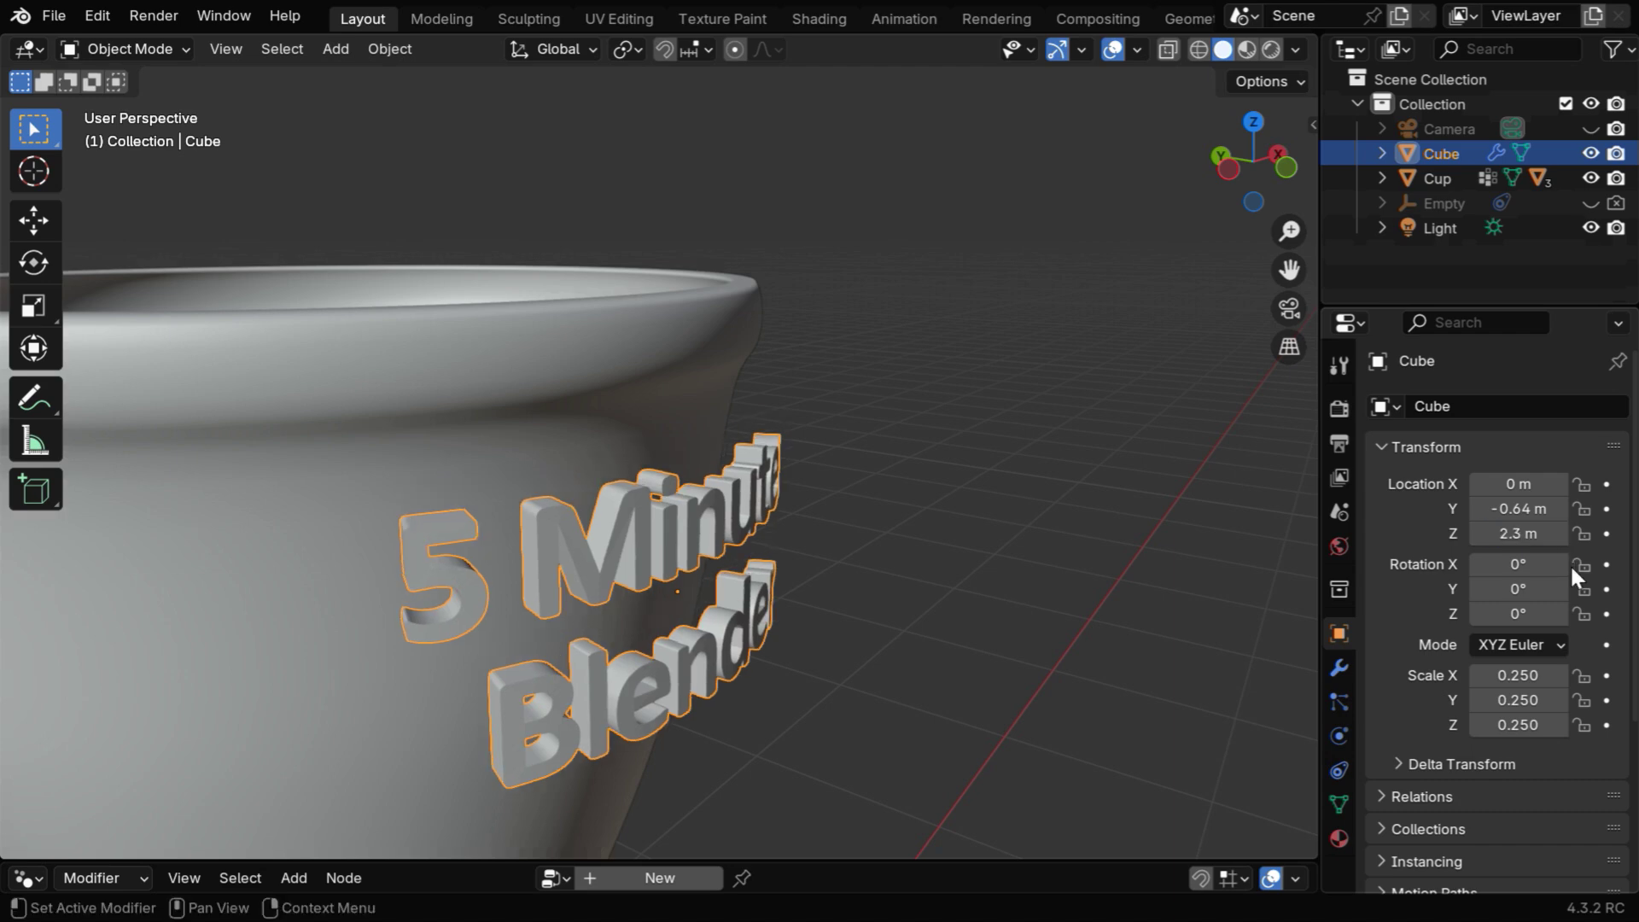
Step: Tilt the text 8° on the X axis to match the cup's slope
middle_drag(770, 659, 782, 567)
click(572, 559)
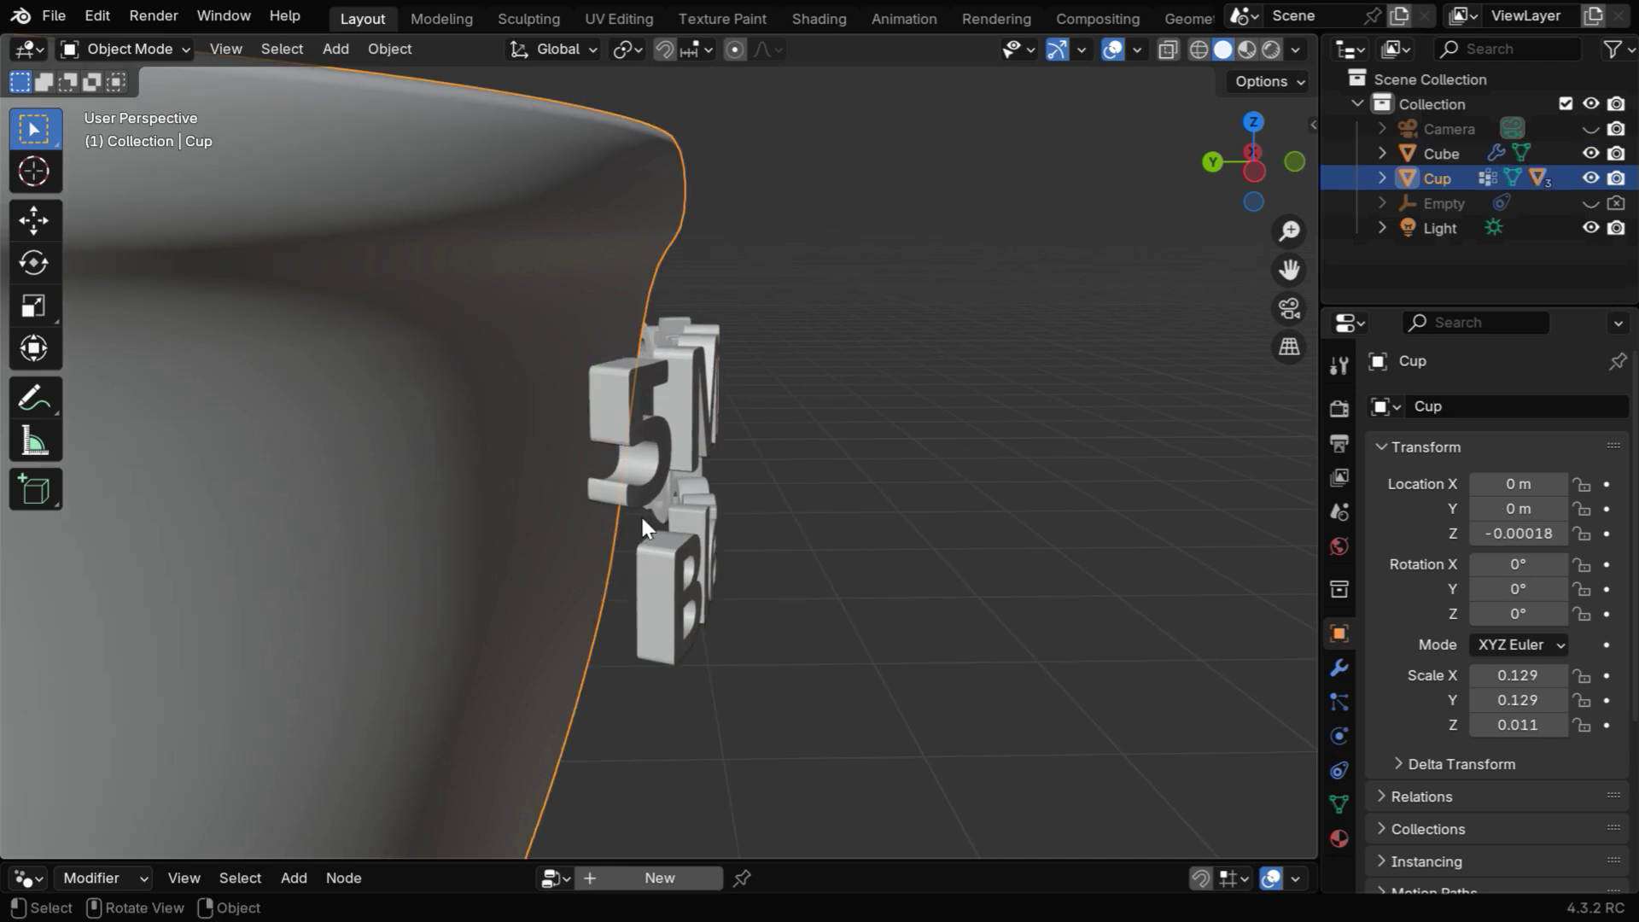
click(694, 475)
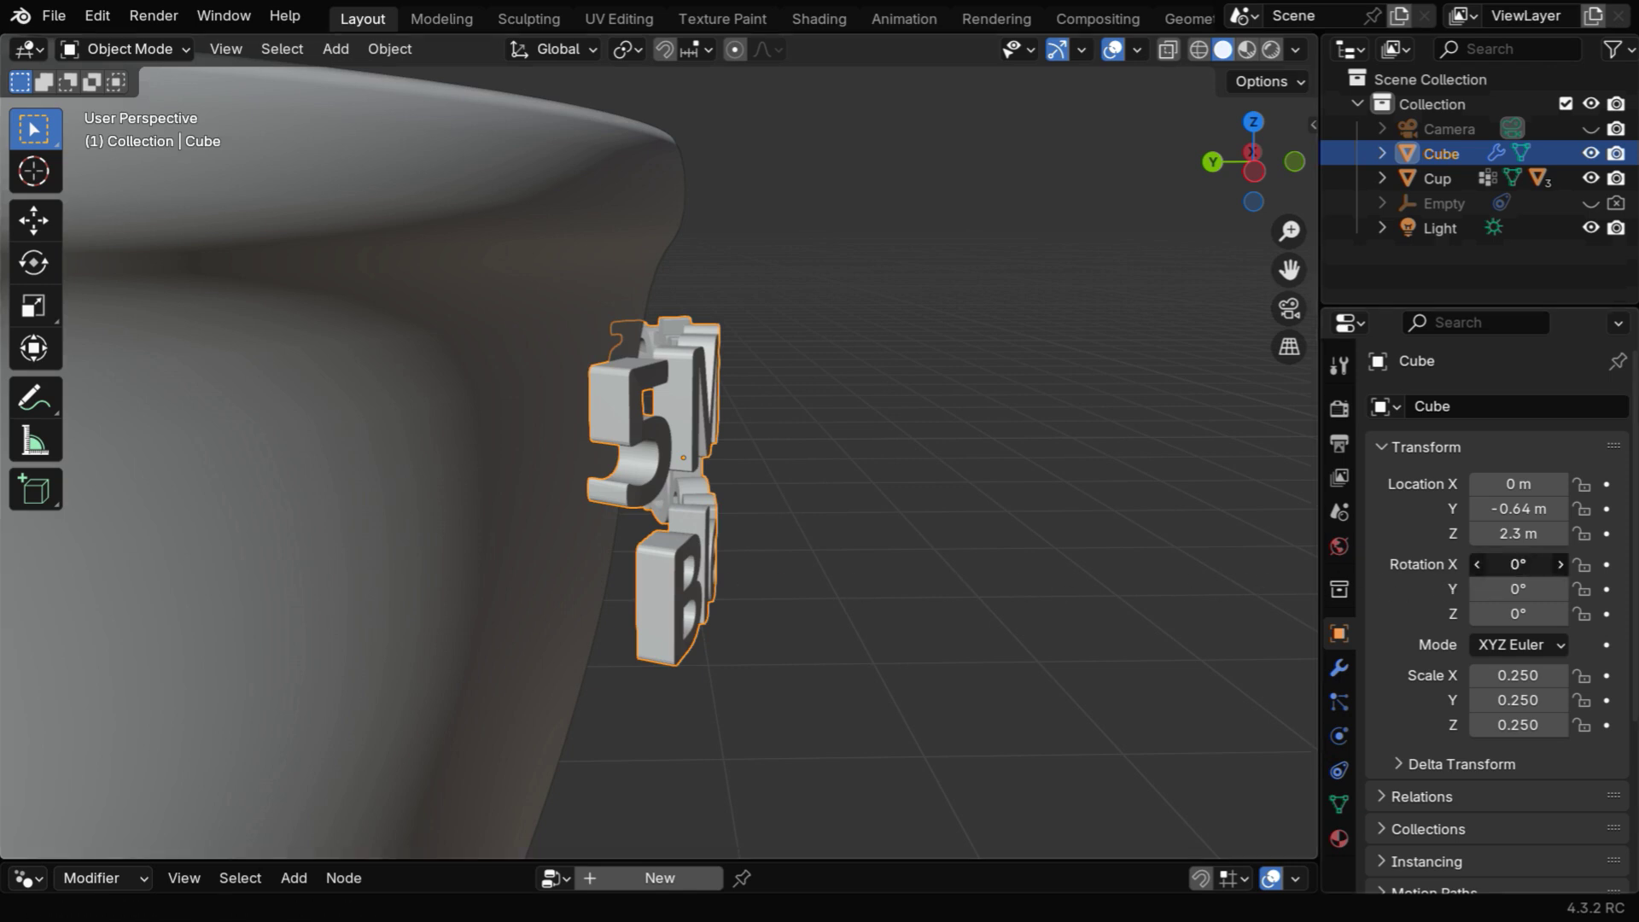
drag(1518, 564, 1554, 564)
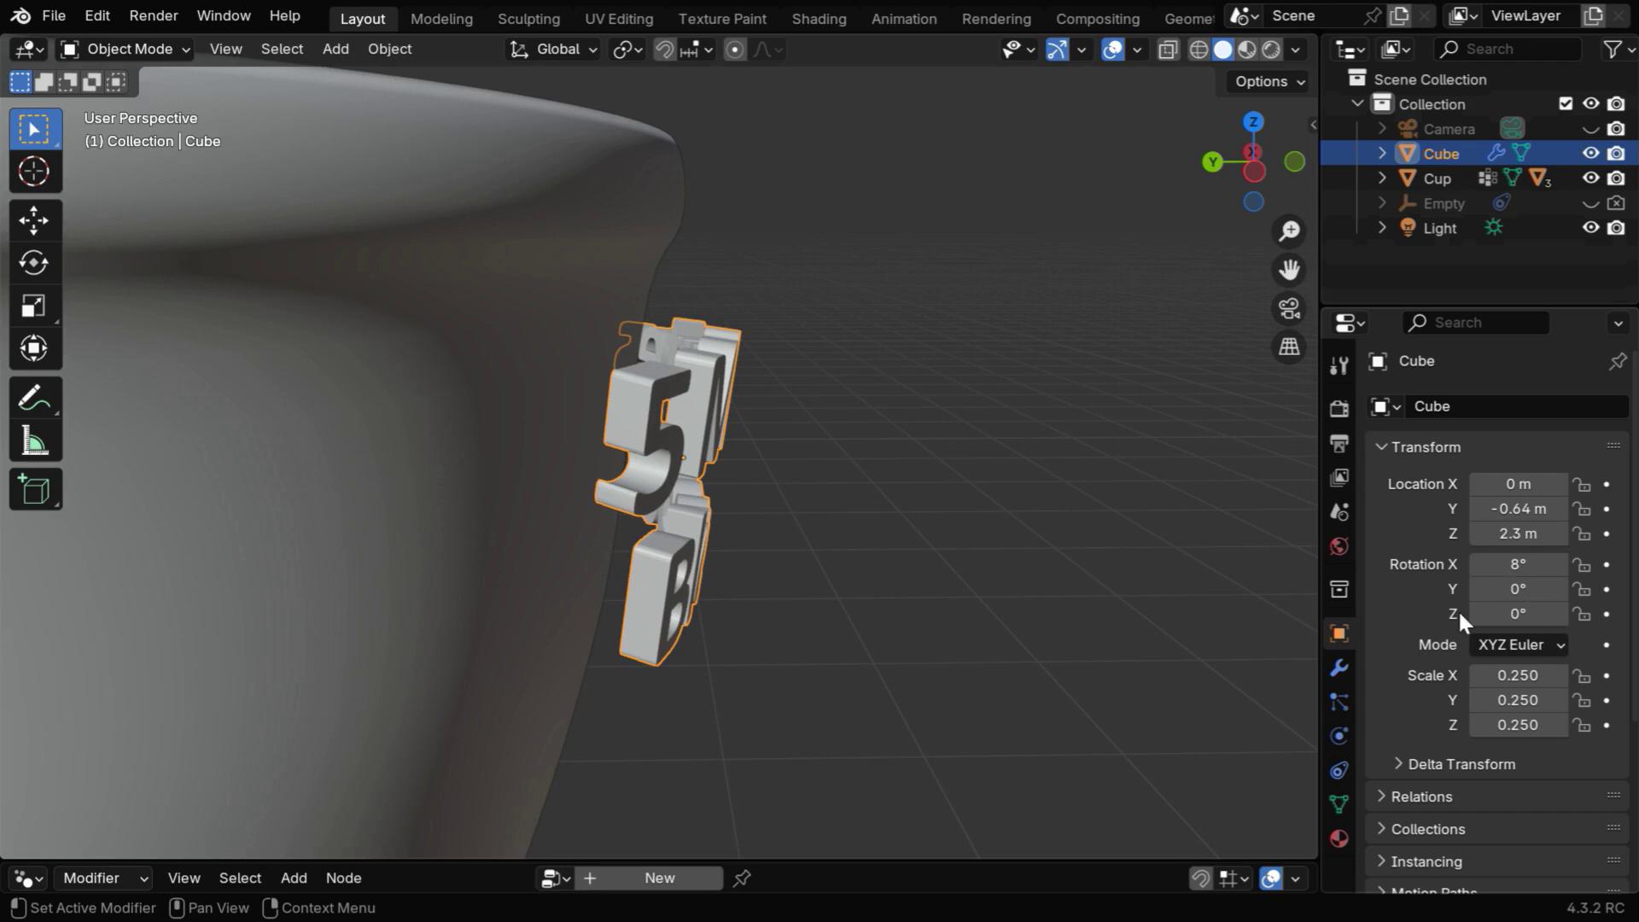
Step: Set the text's Location Y to -0.56 m
middle_drag(762, 628, 602, 676)
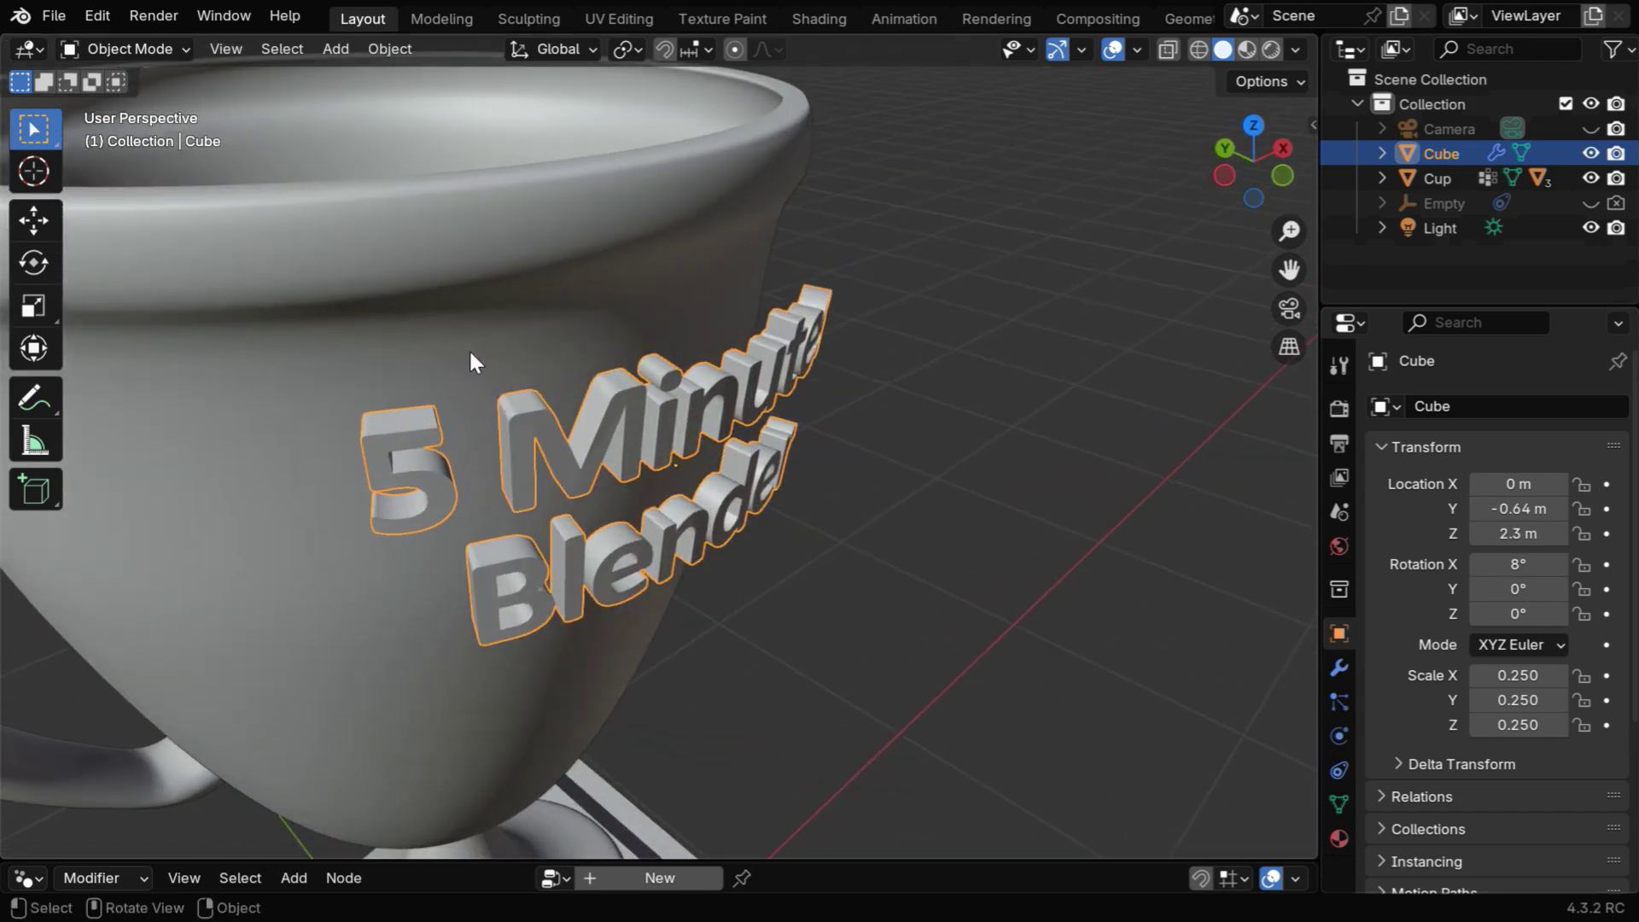
drag(1493, 510, 1520, 511)
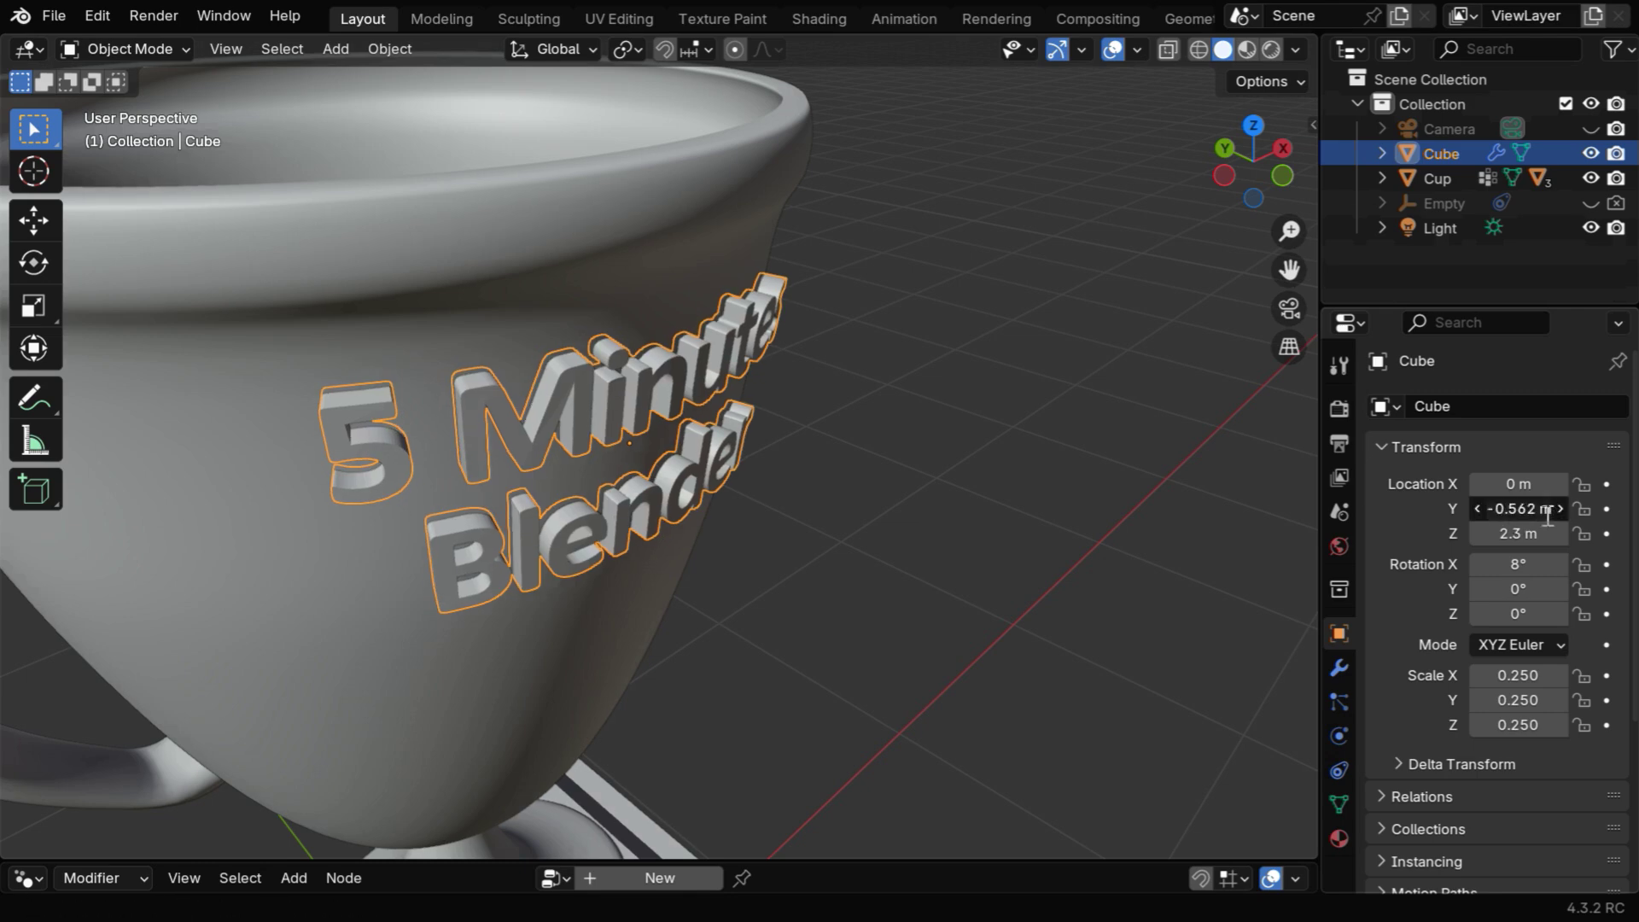
click(1548, 517)
text(-.56)
key(Return)
Step: Review the 65° Z bend around the Empty, then deselect and view the cup front-on
middle_drag(948, 457, 941, 454)
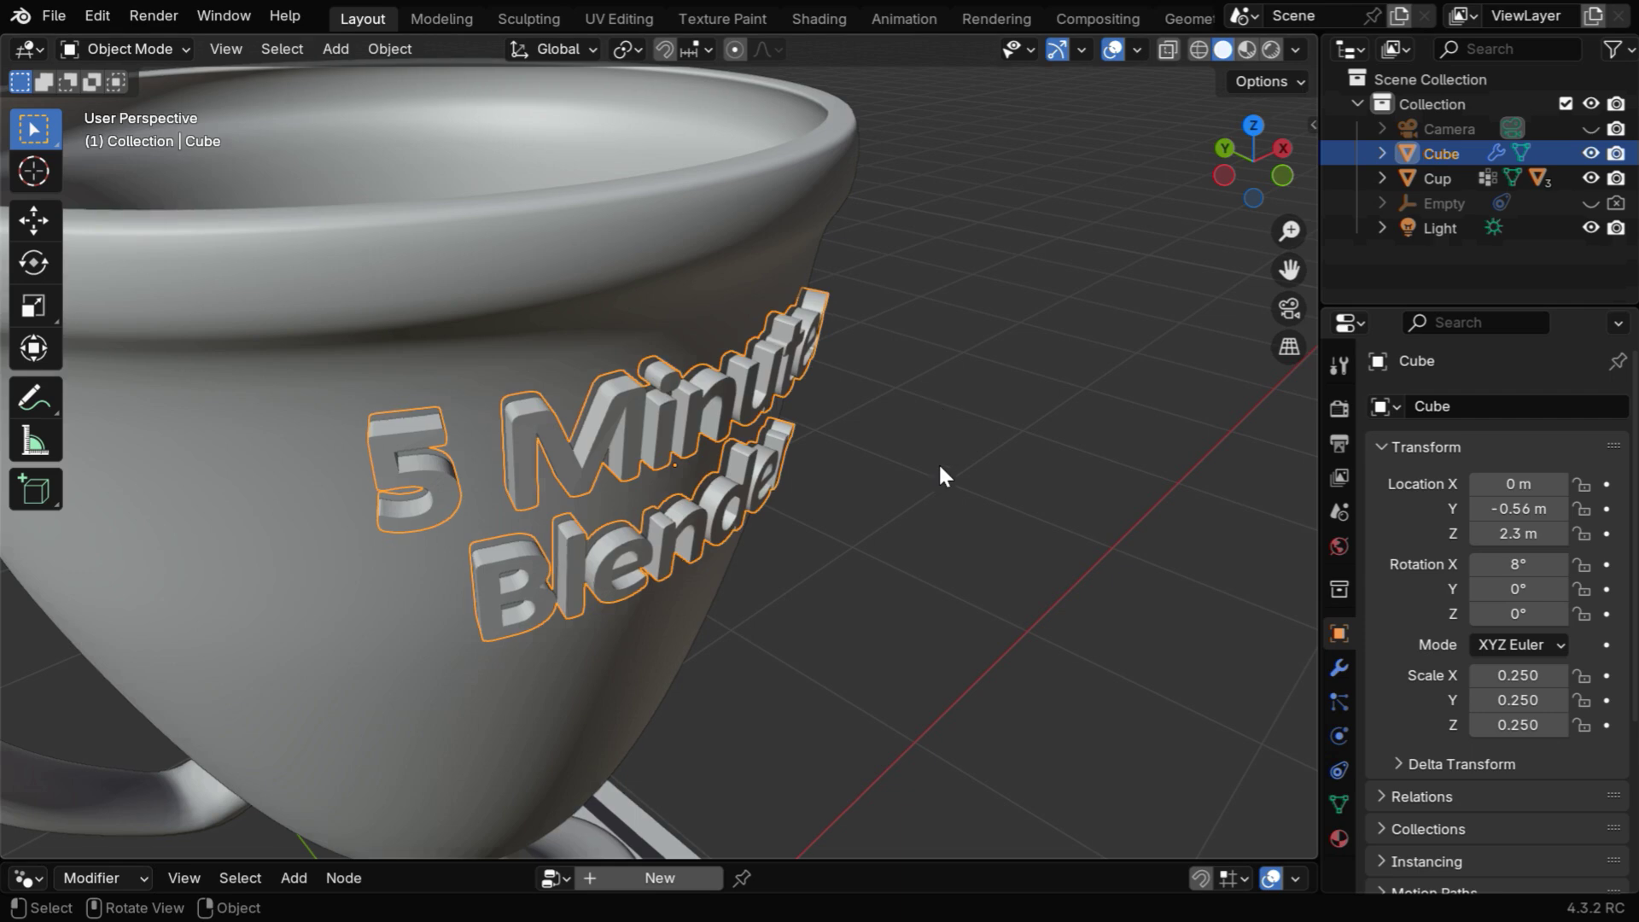
middle_drag(940, 475, 868, 474)
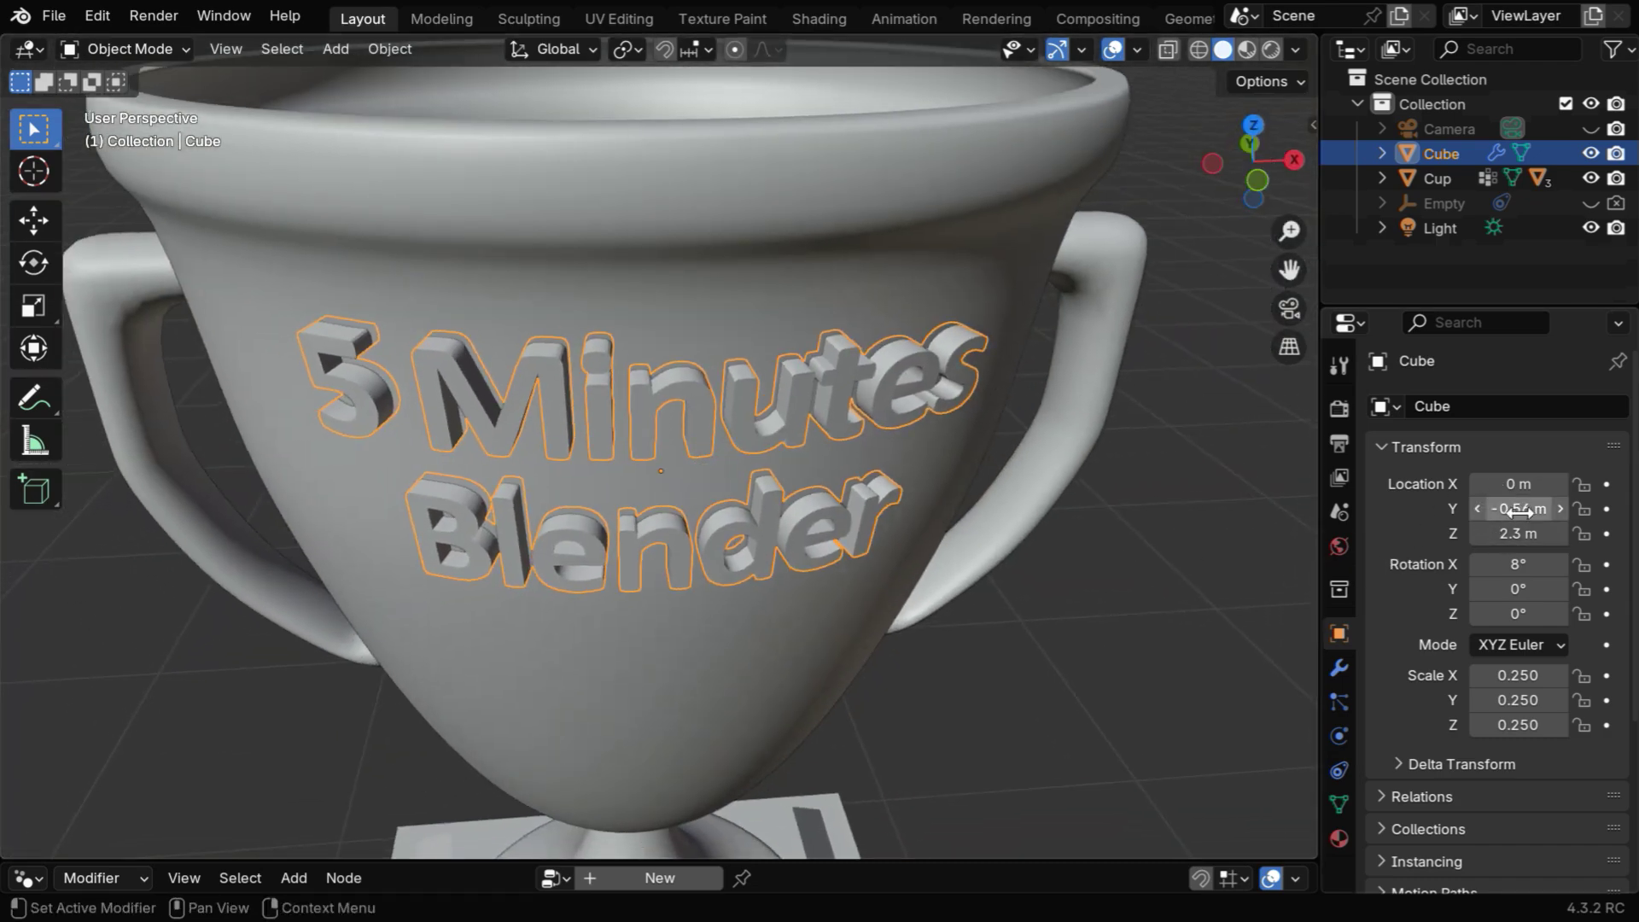
click(1339, 671)
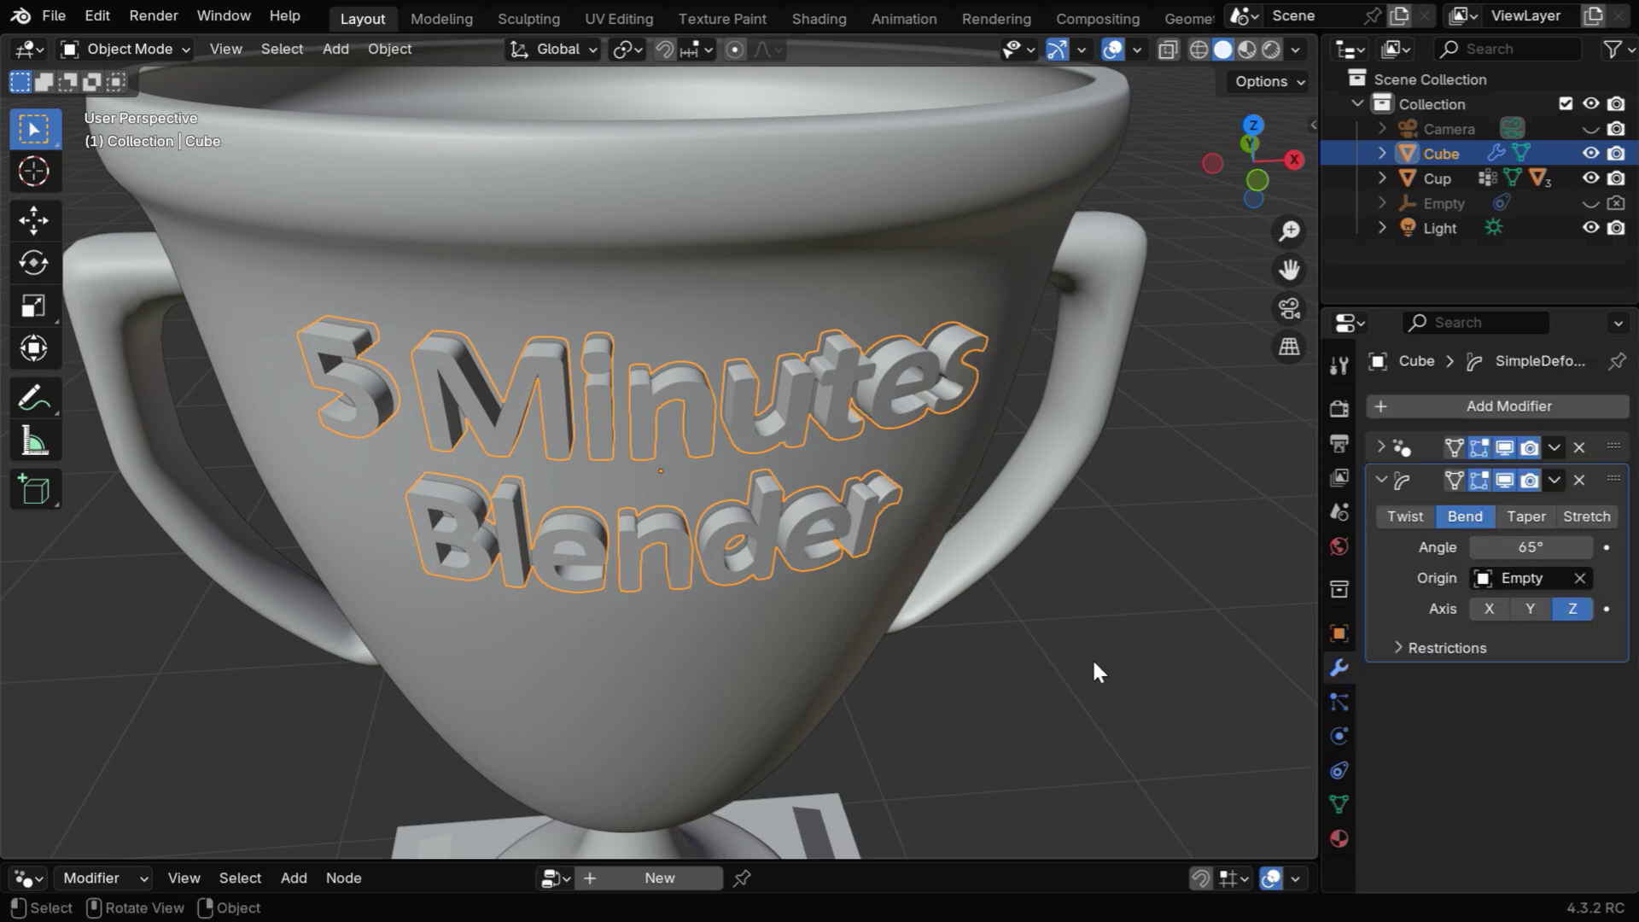
click(939, 683)
middle_drag(903, 668, 859, 597)
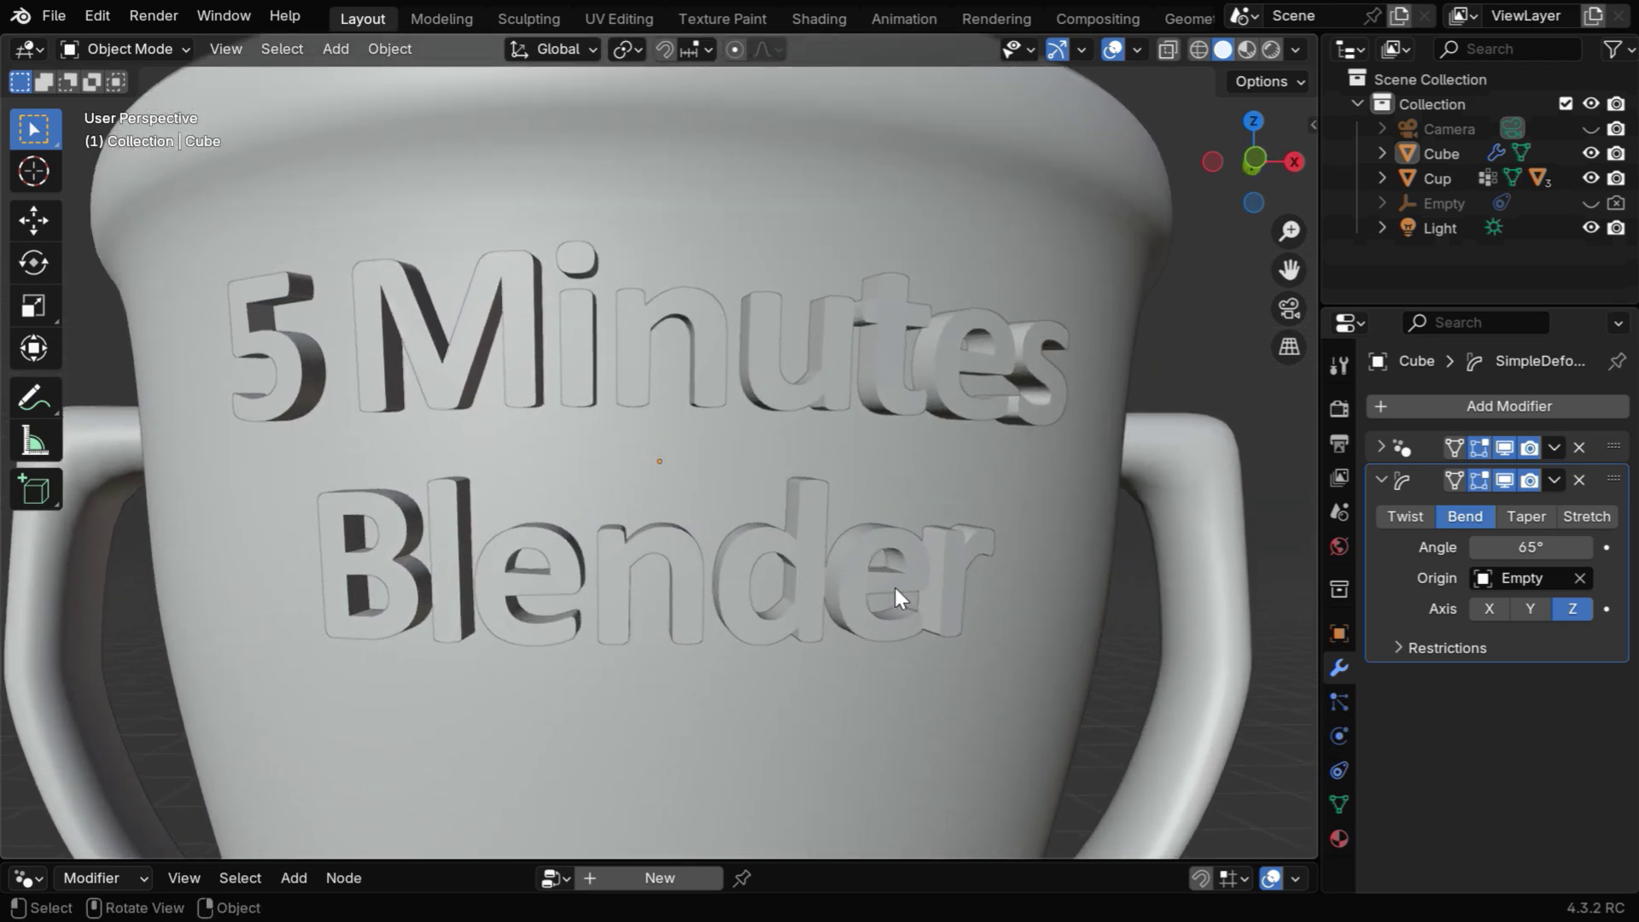
Step: Add a Bevel modifier to the text with amount 0.005 m and 5 segments
click(1381, 481)
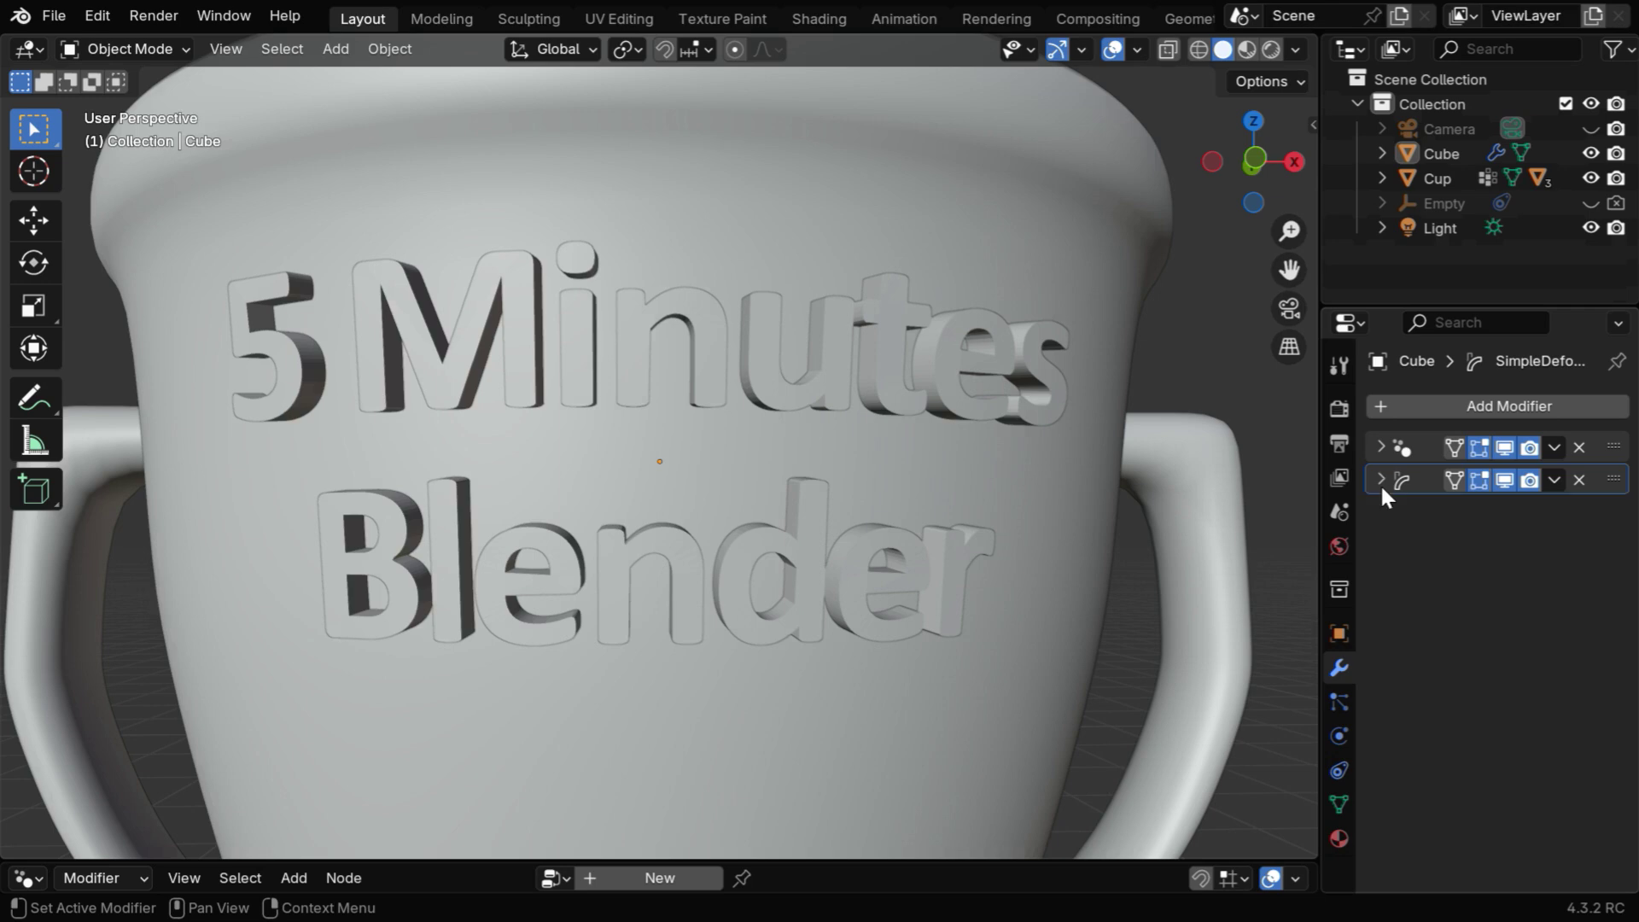
click(1447, 408)
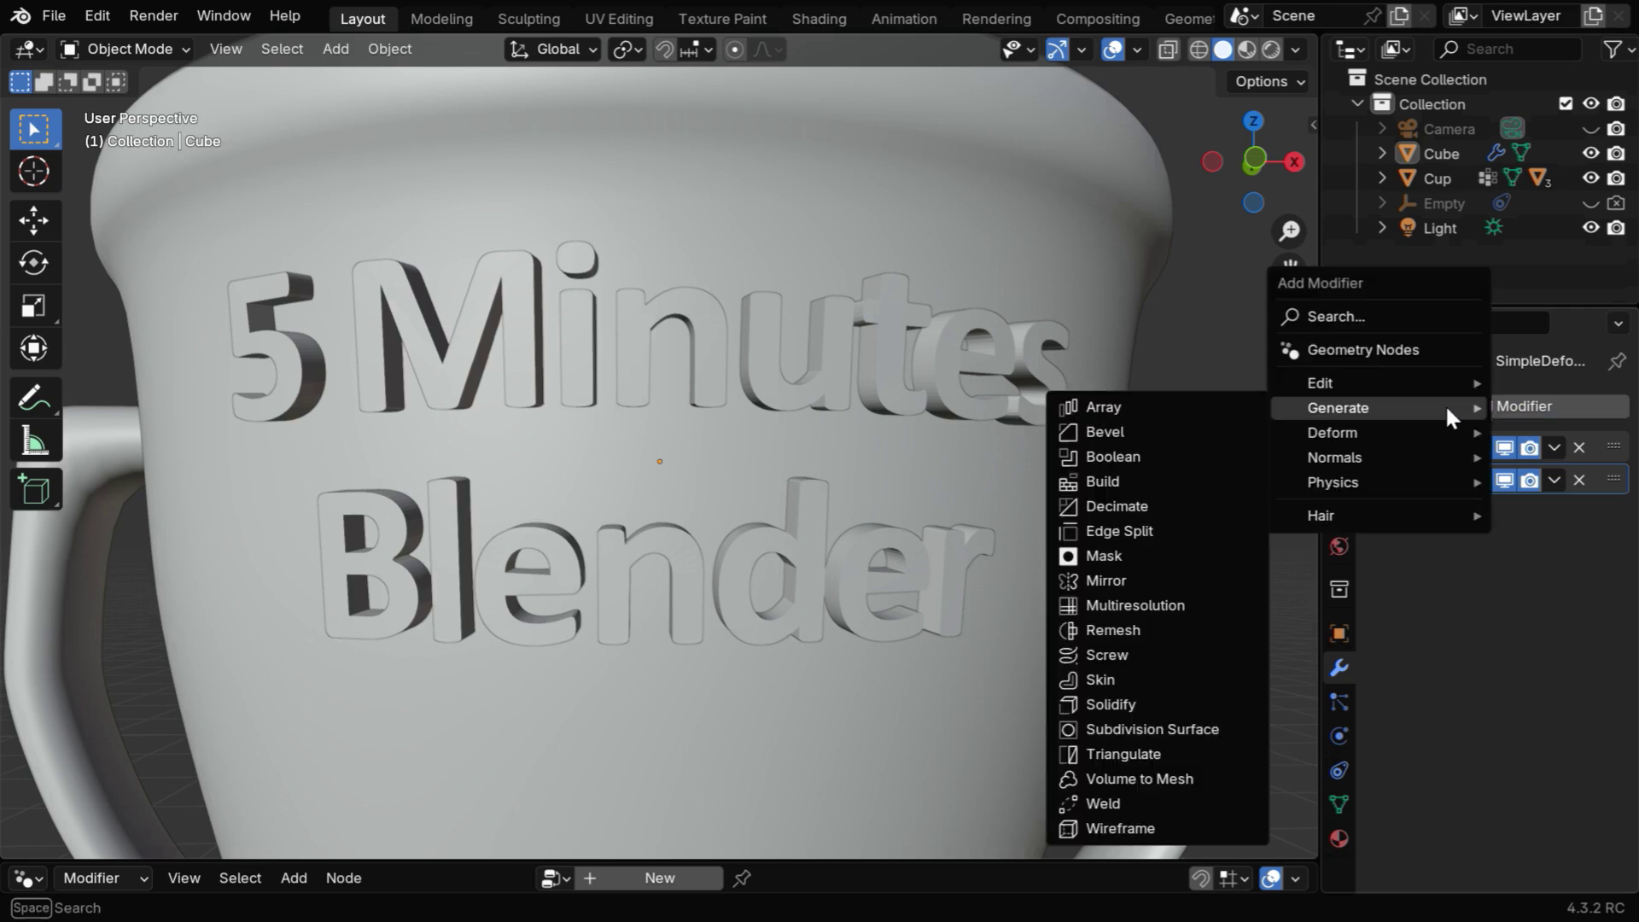
click(1177, 436)
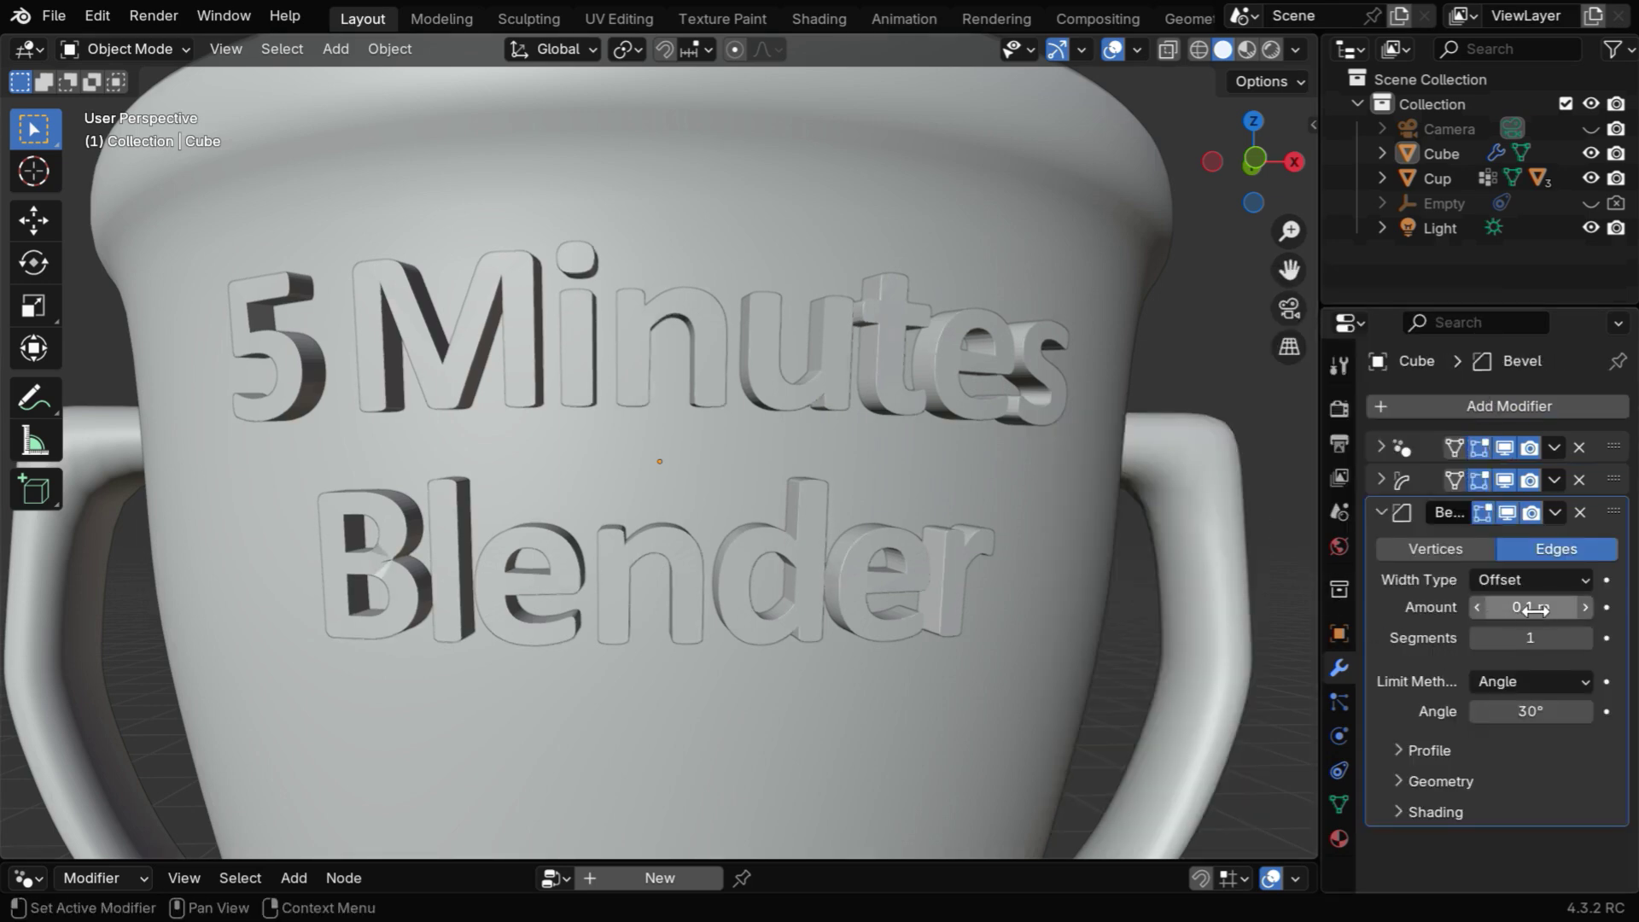
click(1580, 607)
key(BackSpace)
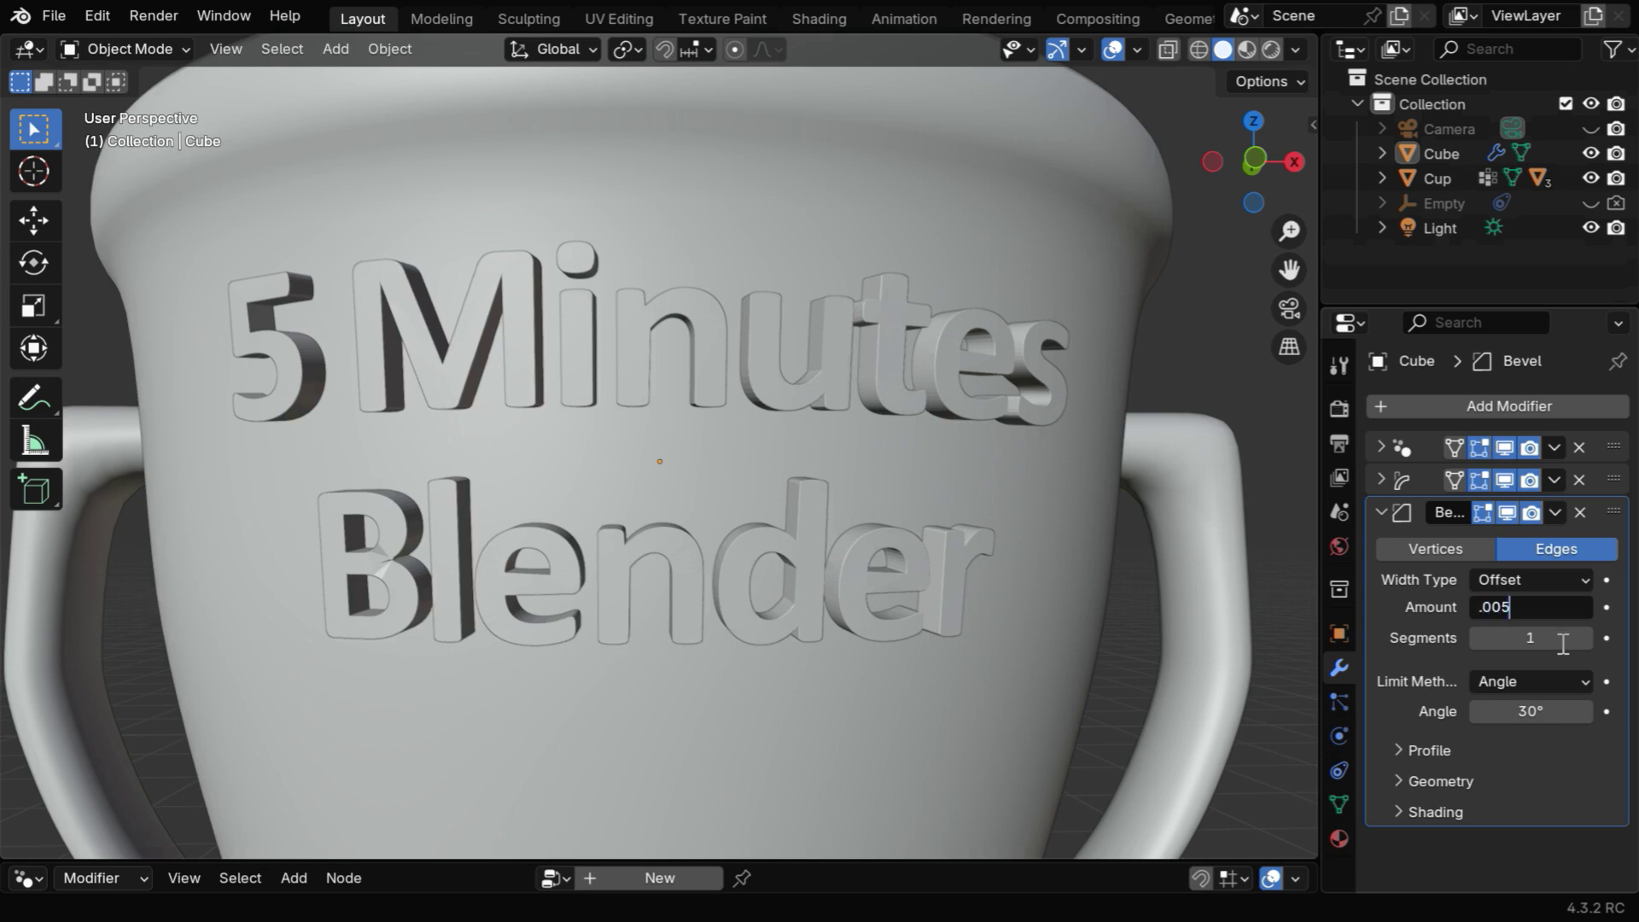
key(Return)
click(1539, 640)
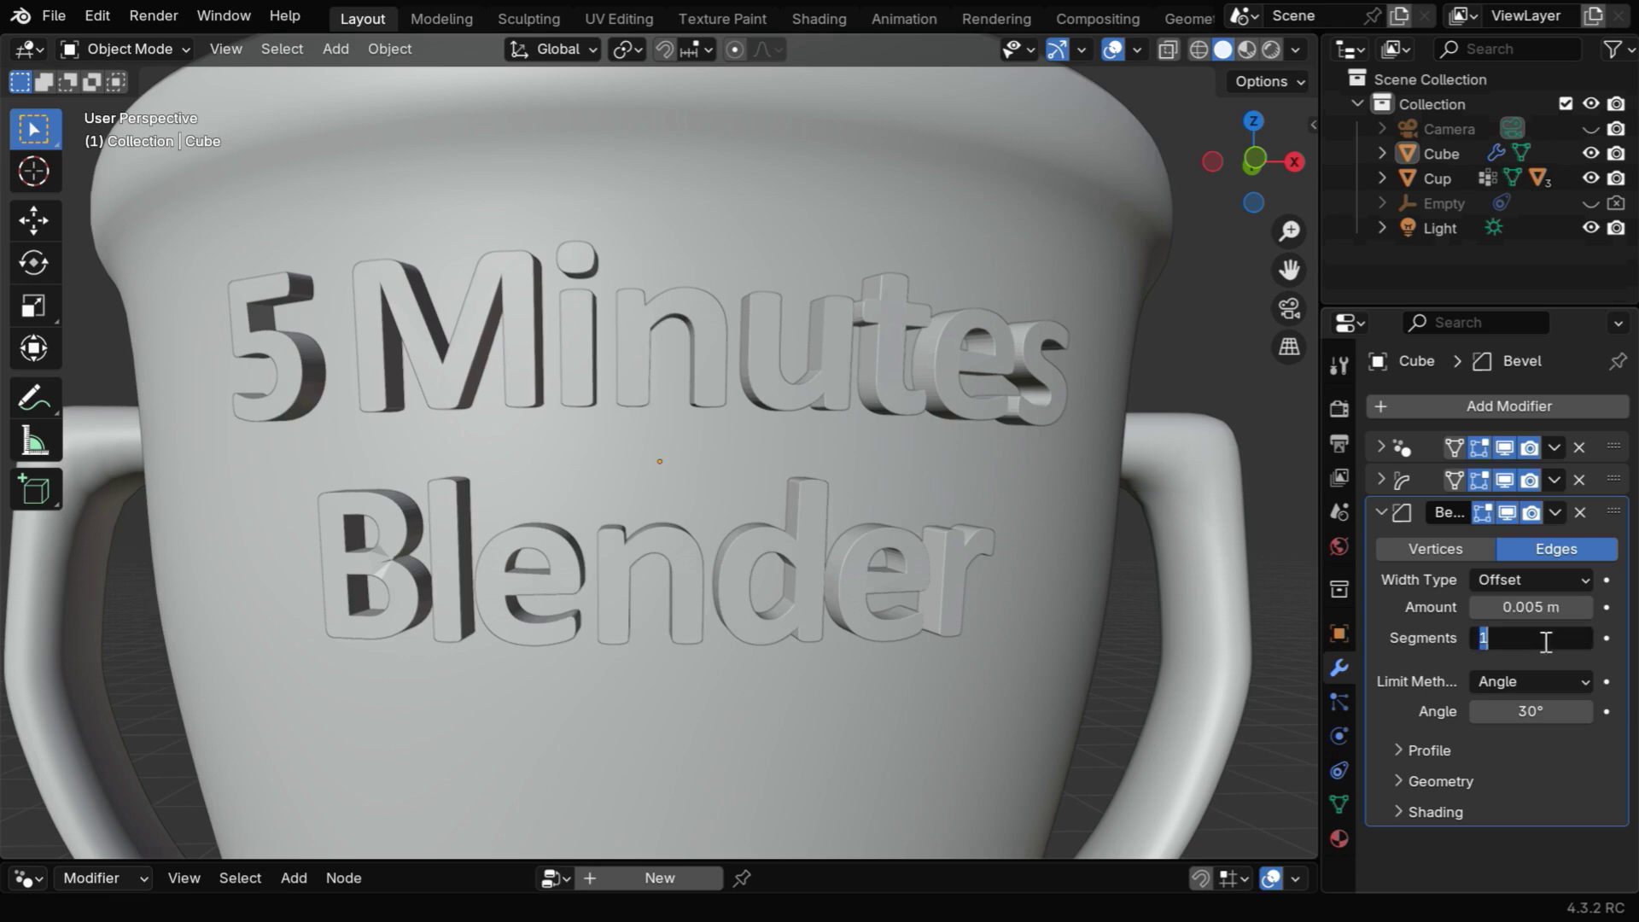
key(Return)
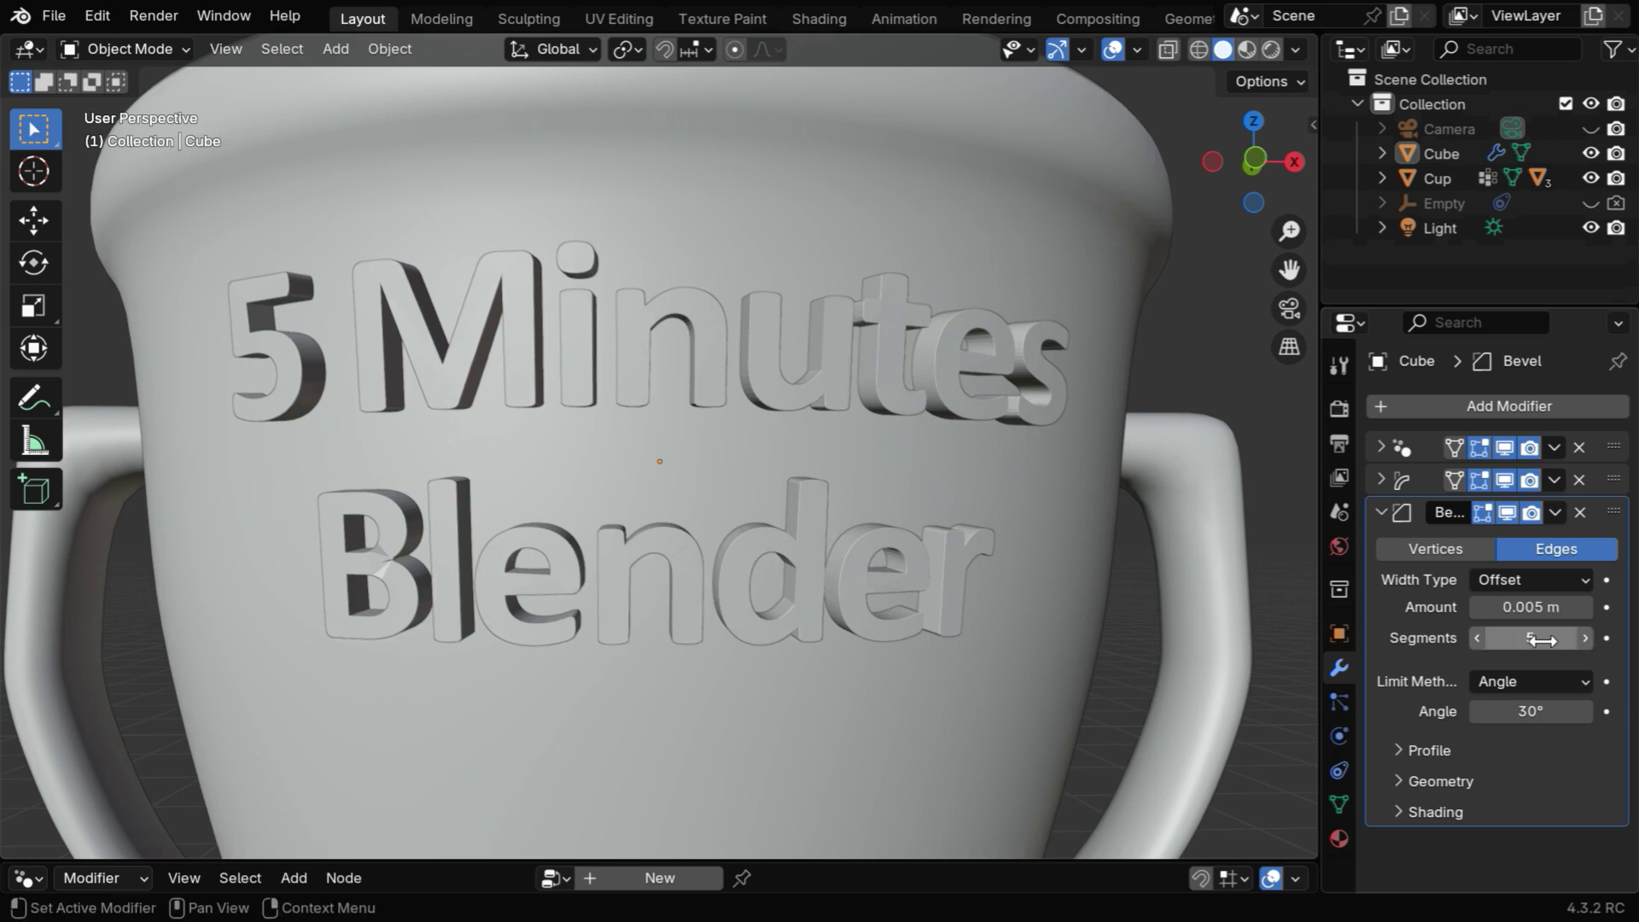
Step: Turn off the bevel's Clamp Overlap and set its limit angle to 45°
click(1397, 782)
scroll(1493, 786, down, 3)
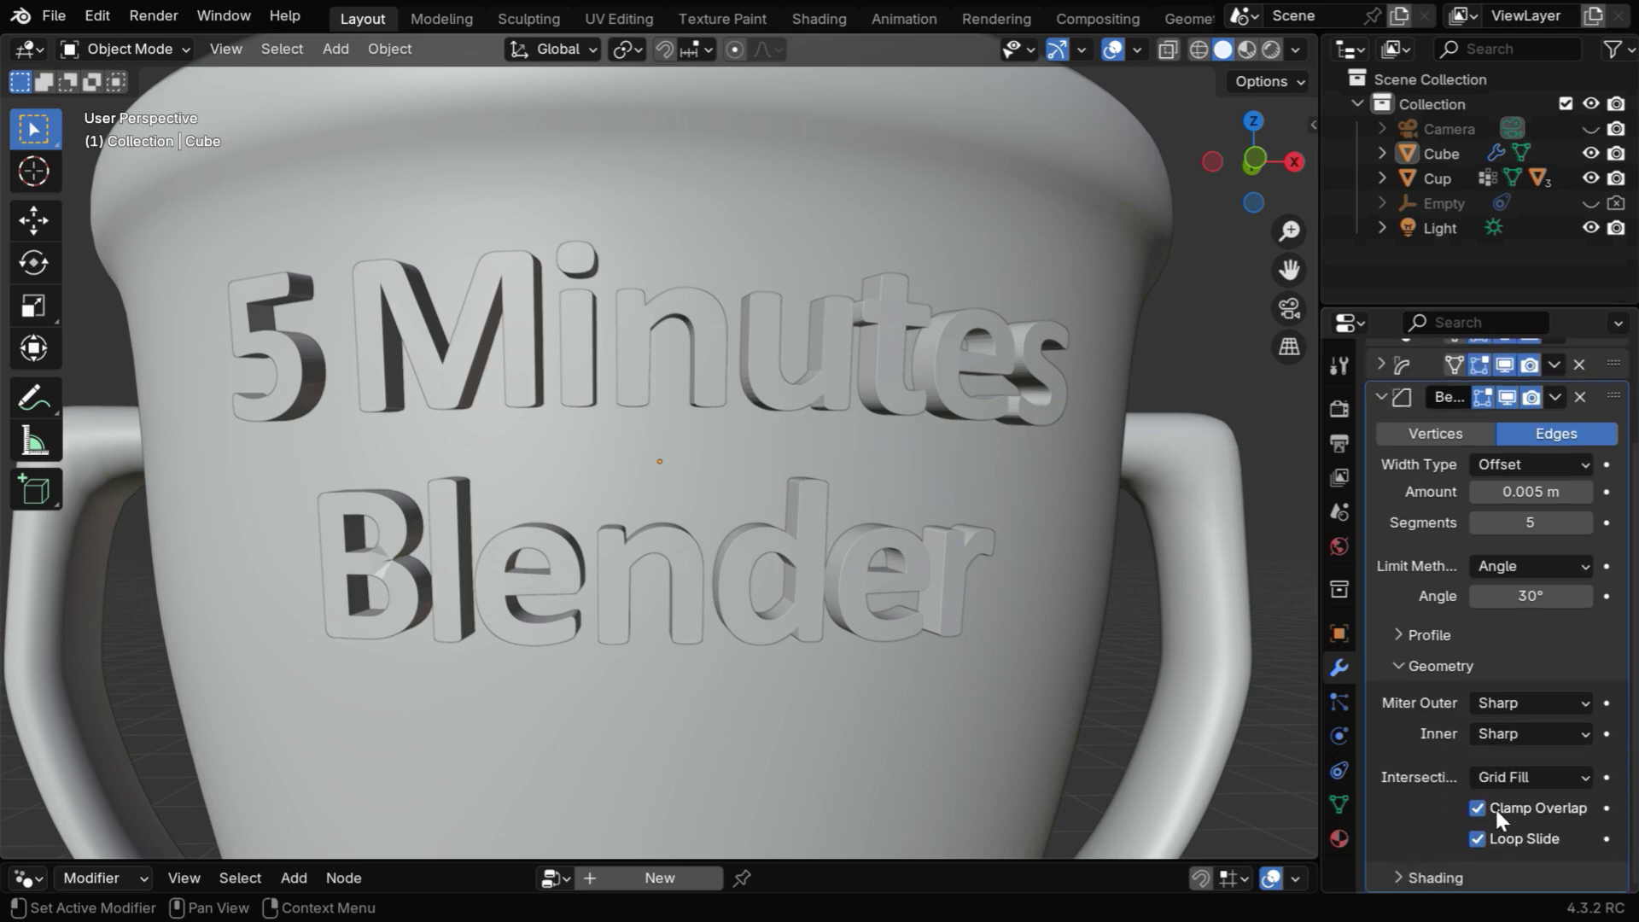
click(1476, 809)
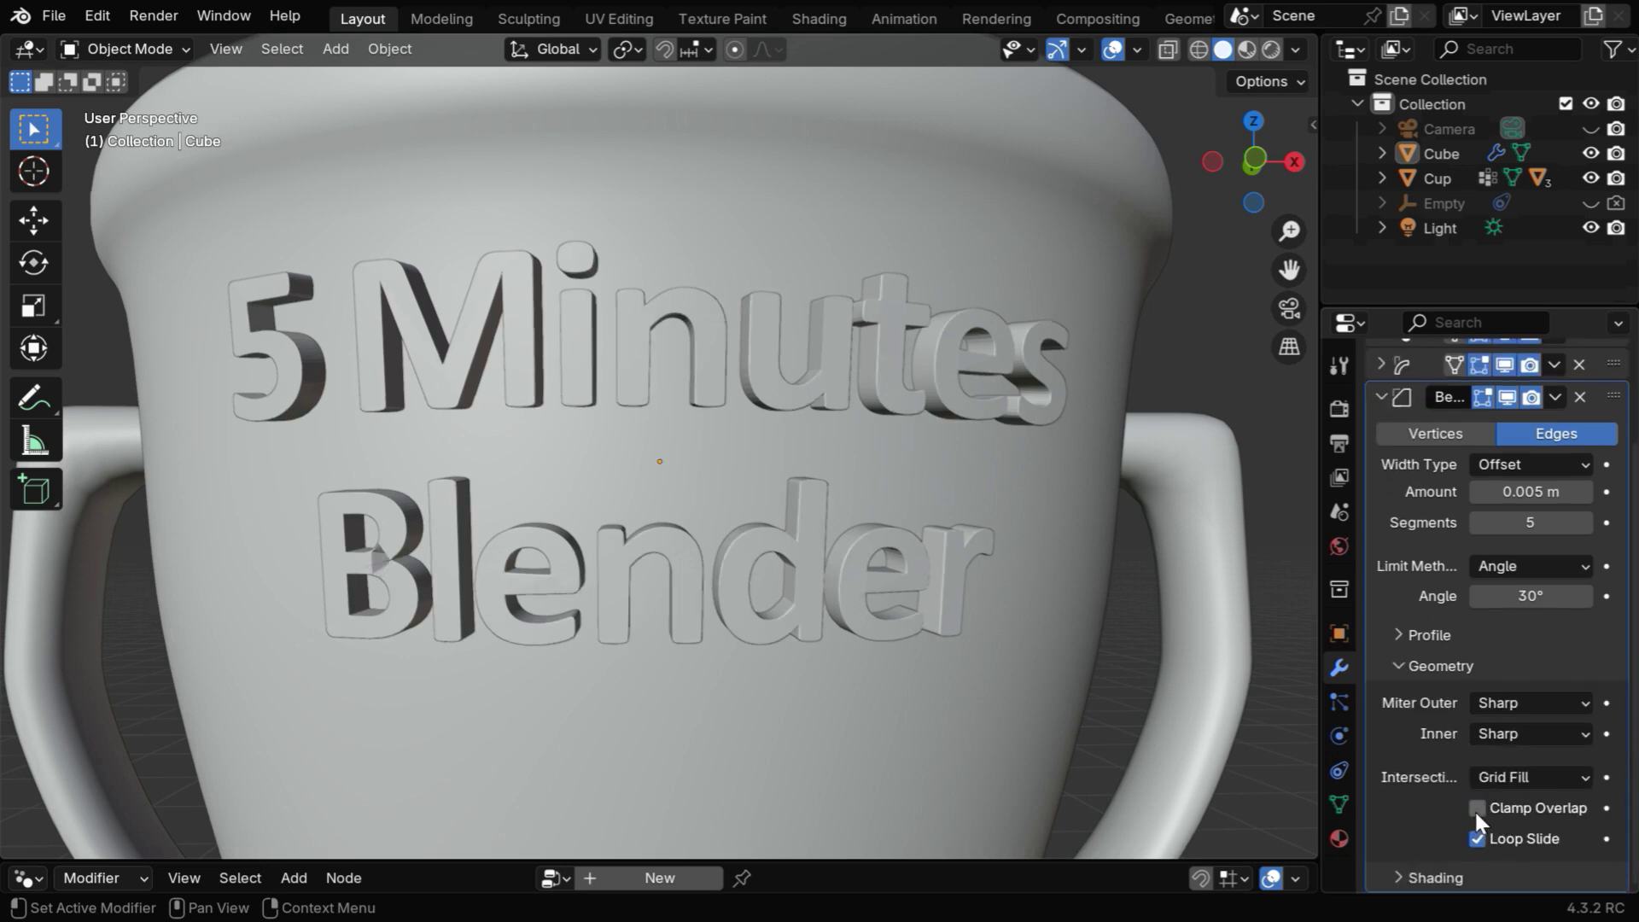
ctrl+middle_drag(844, 654, 866, 557)
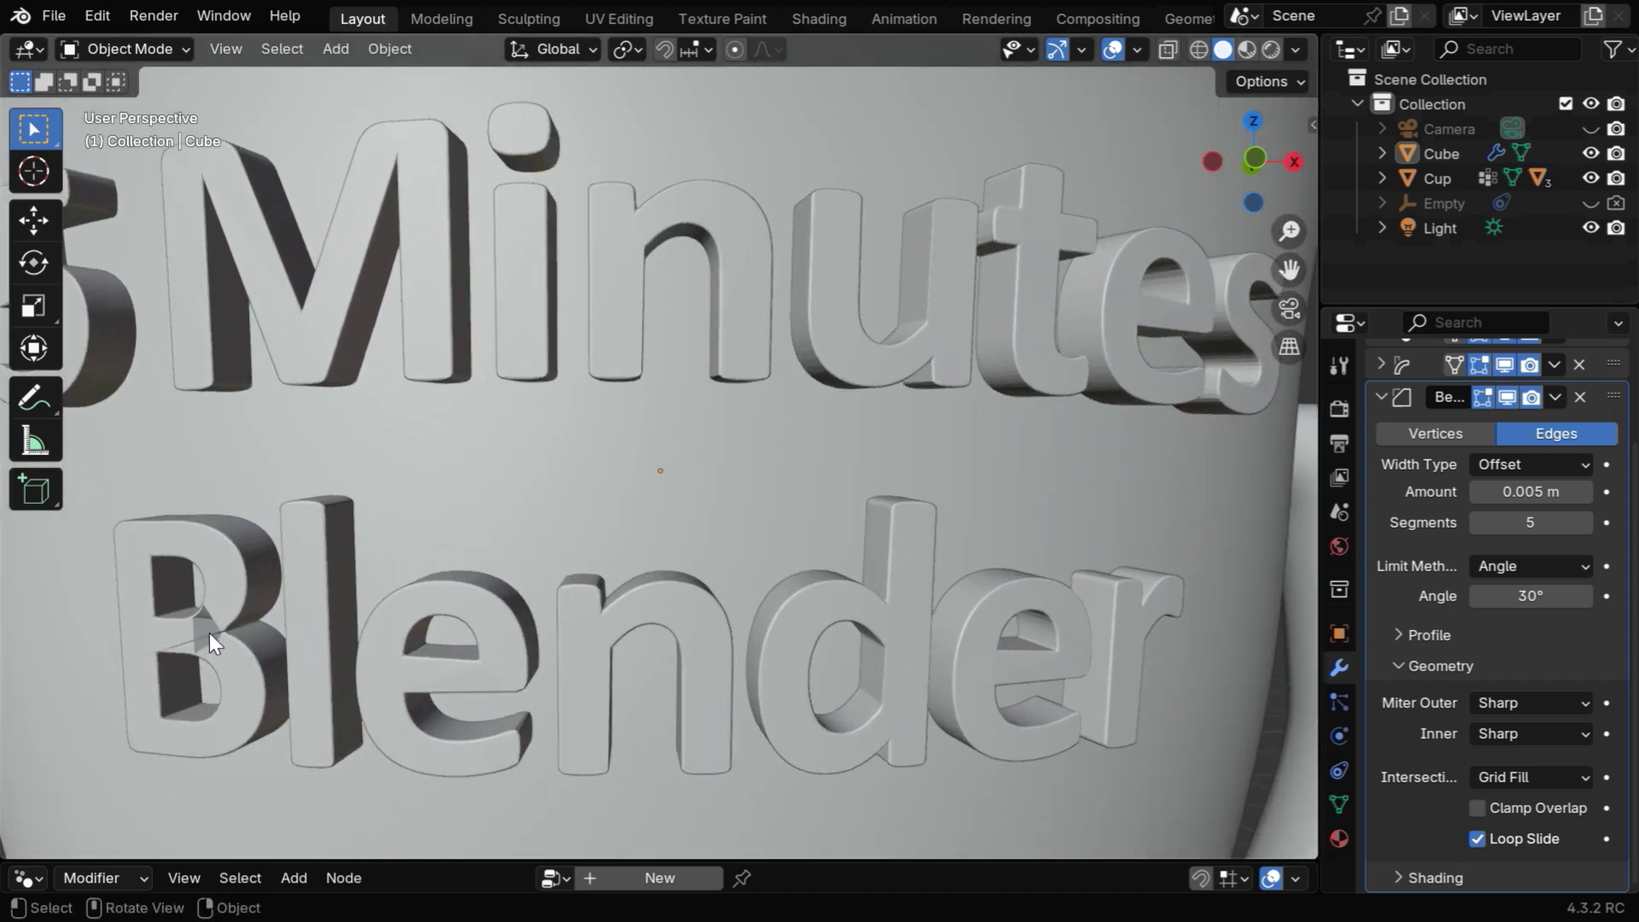
click(1537, 596)
text(45)
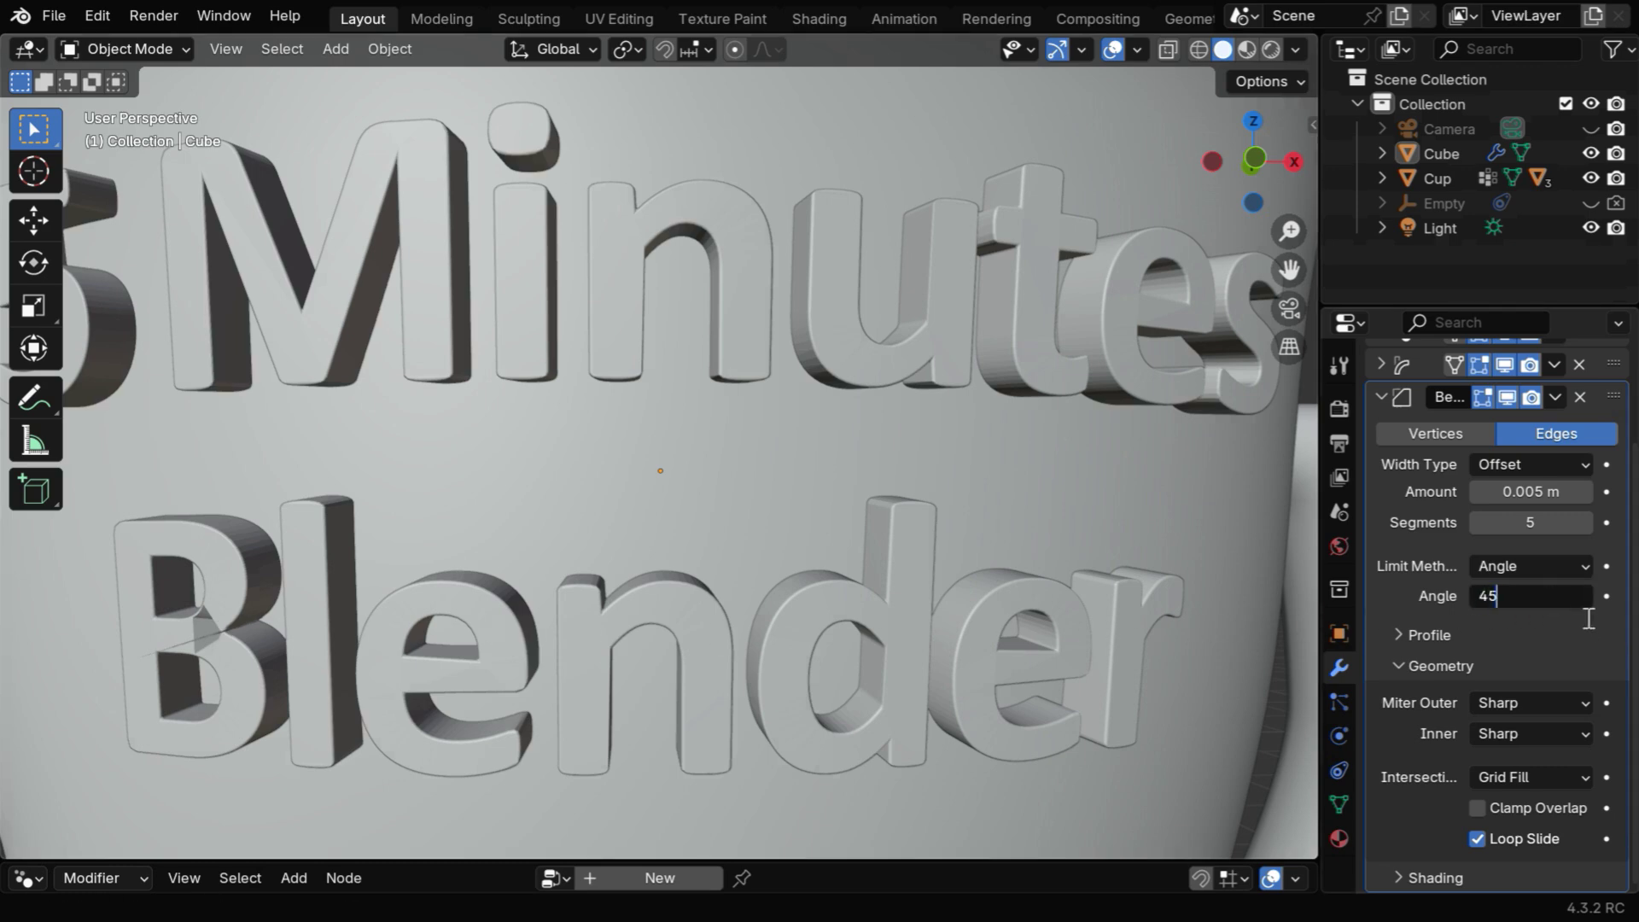
key(Return)
ctrl+middle_drag(759, 420, 659, 543)
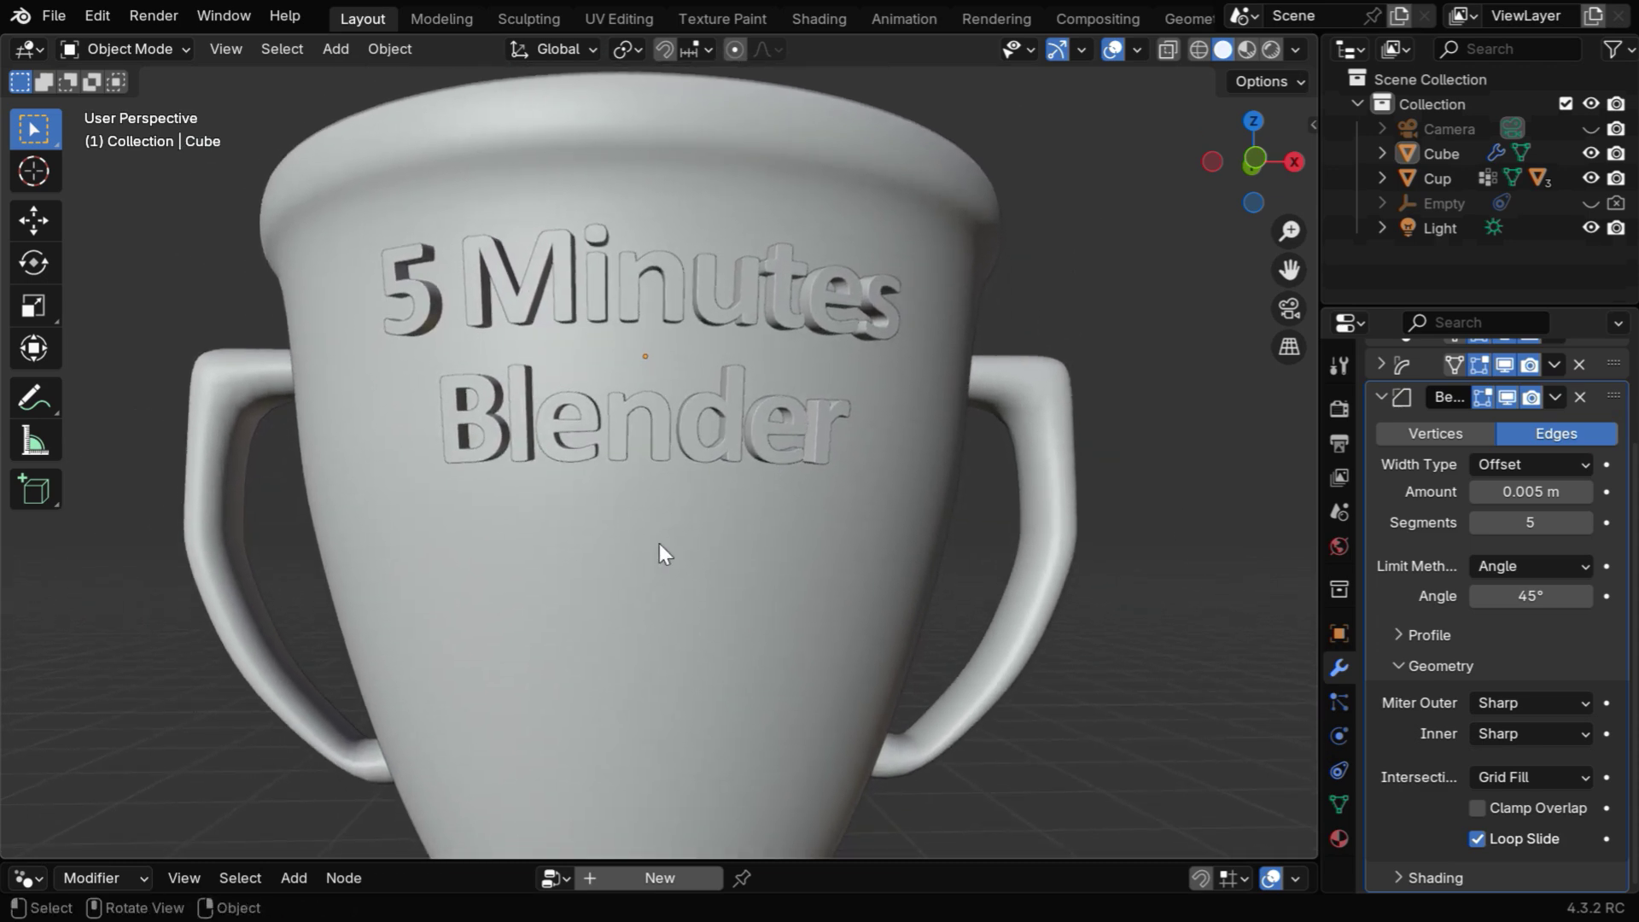
Step: Apply Shade Auto Smooth to the text object
click(547, 443)
click(389, 49)
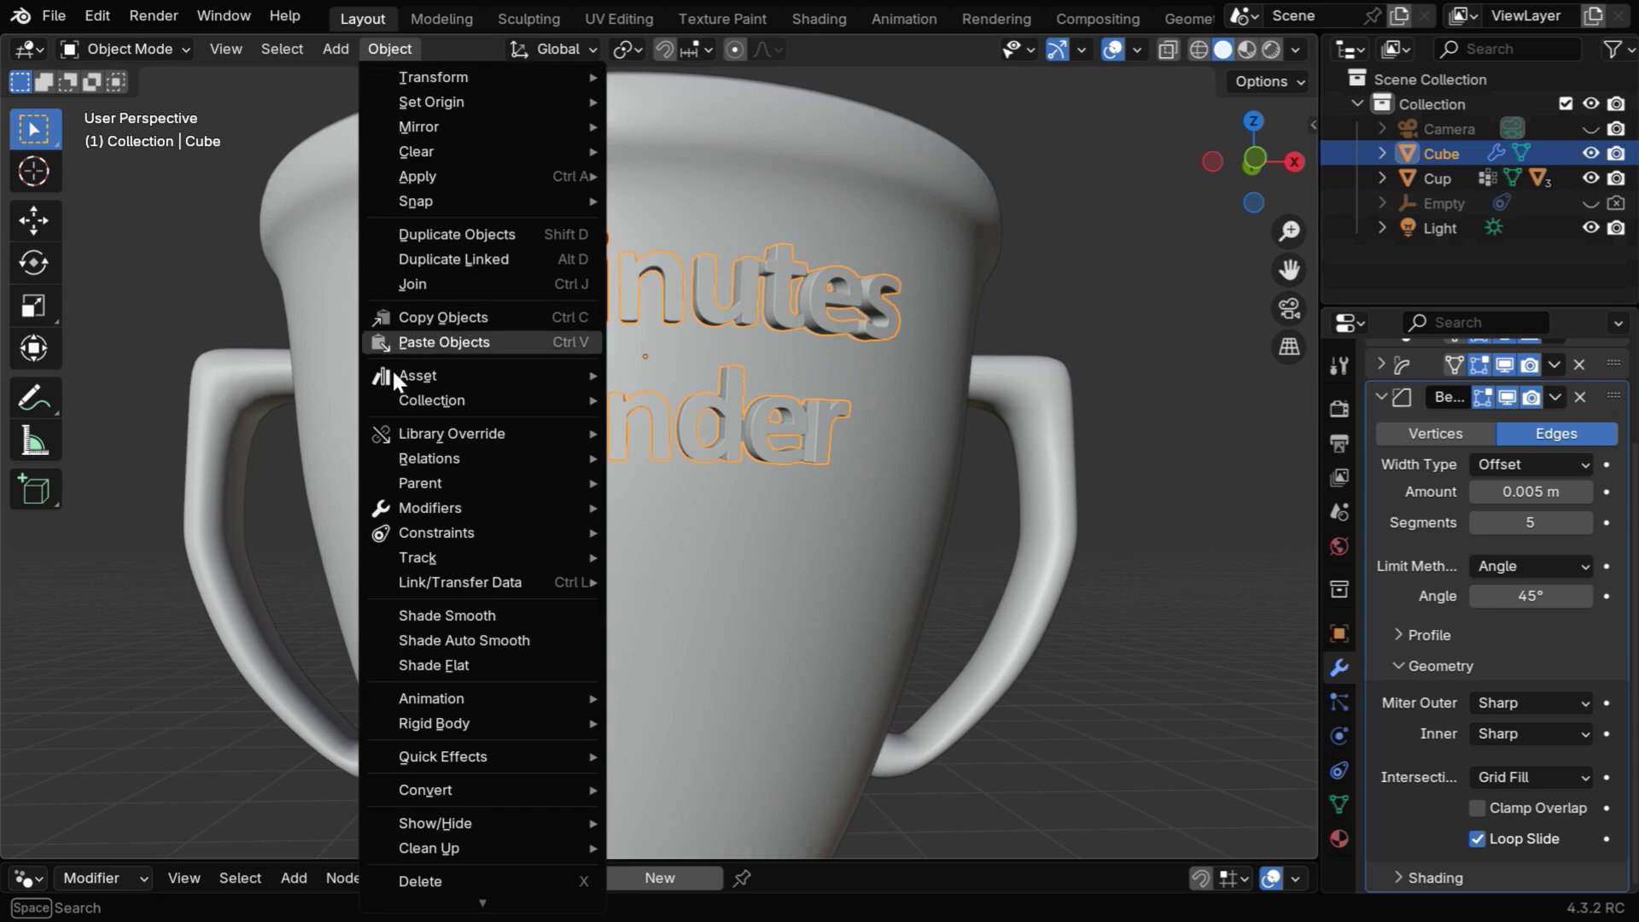
click(507, 651)
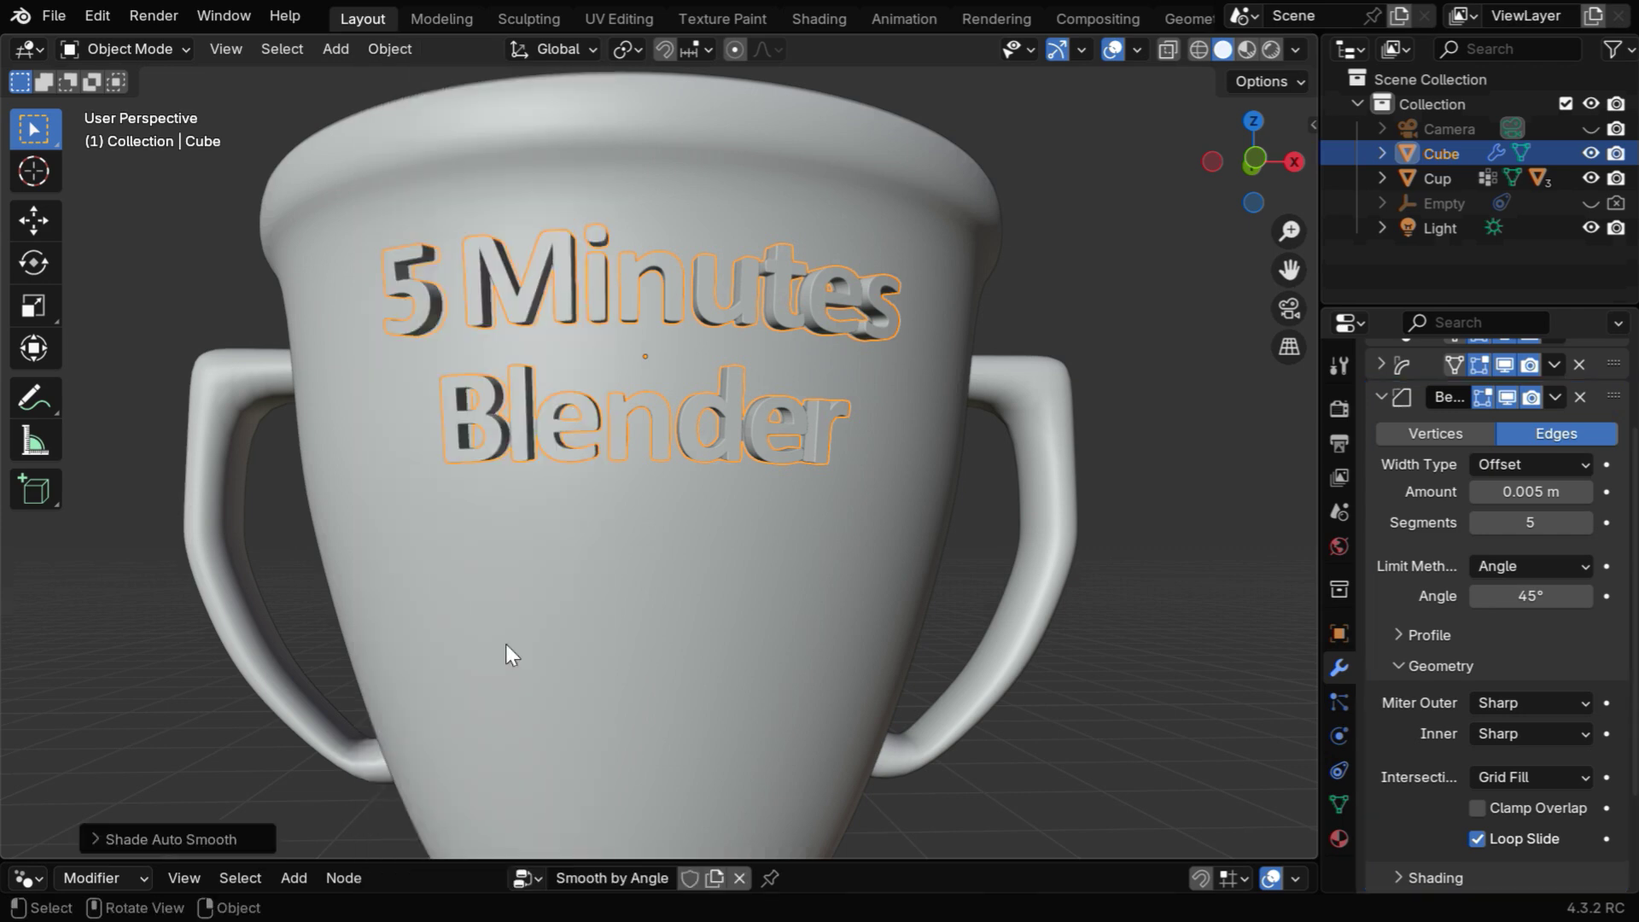
click(1079, 724)
middle_drag(623, 566, 675, 537)
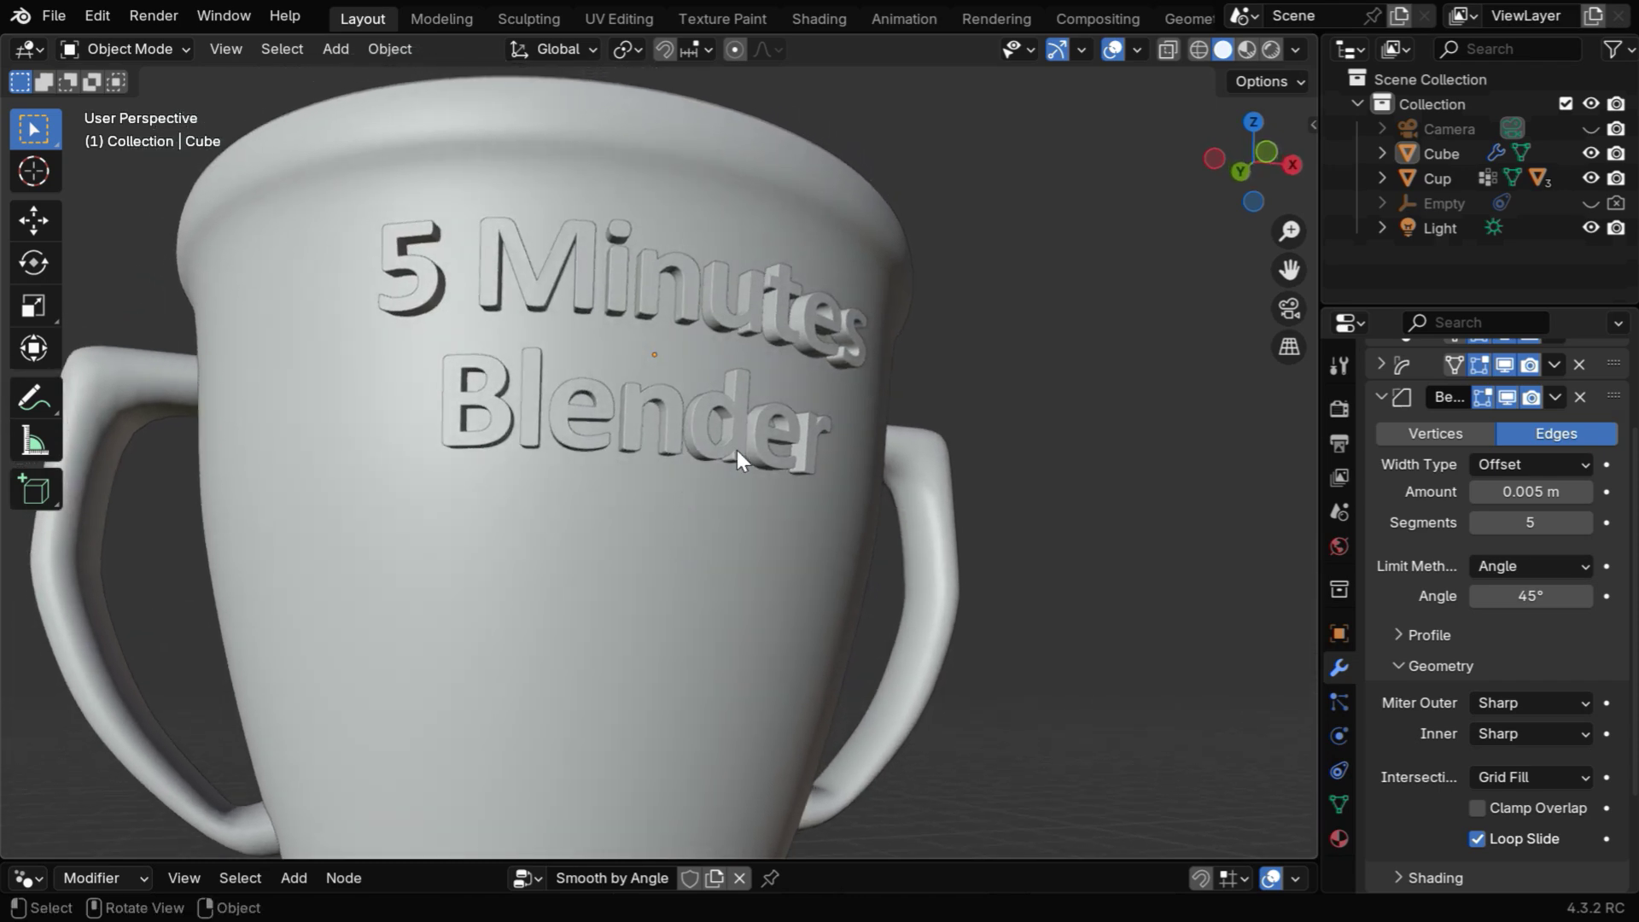
scroll(1525, 560, up, 5)
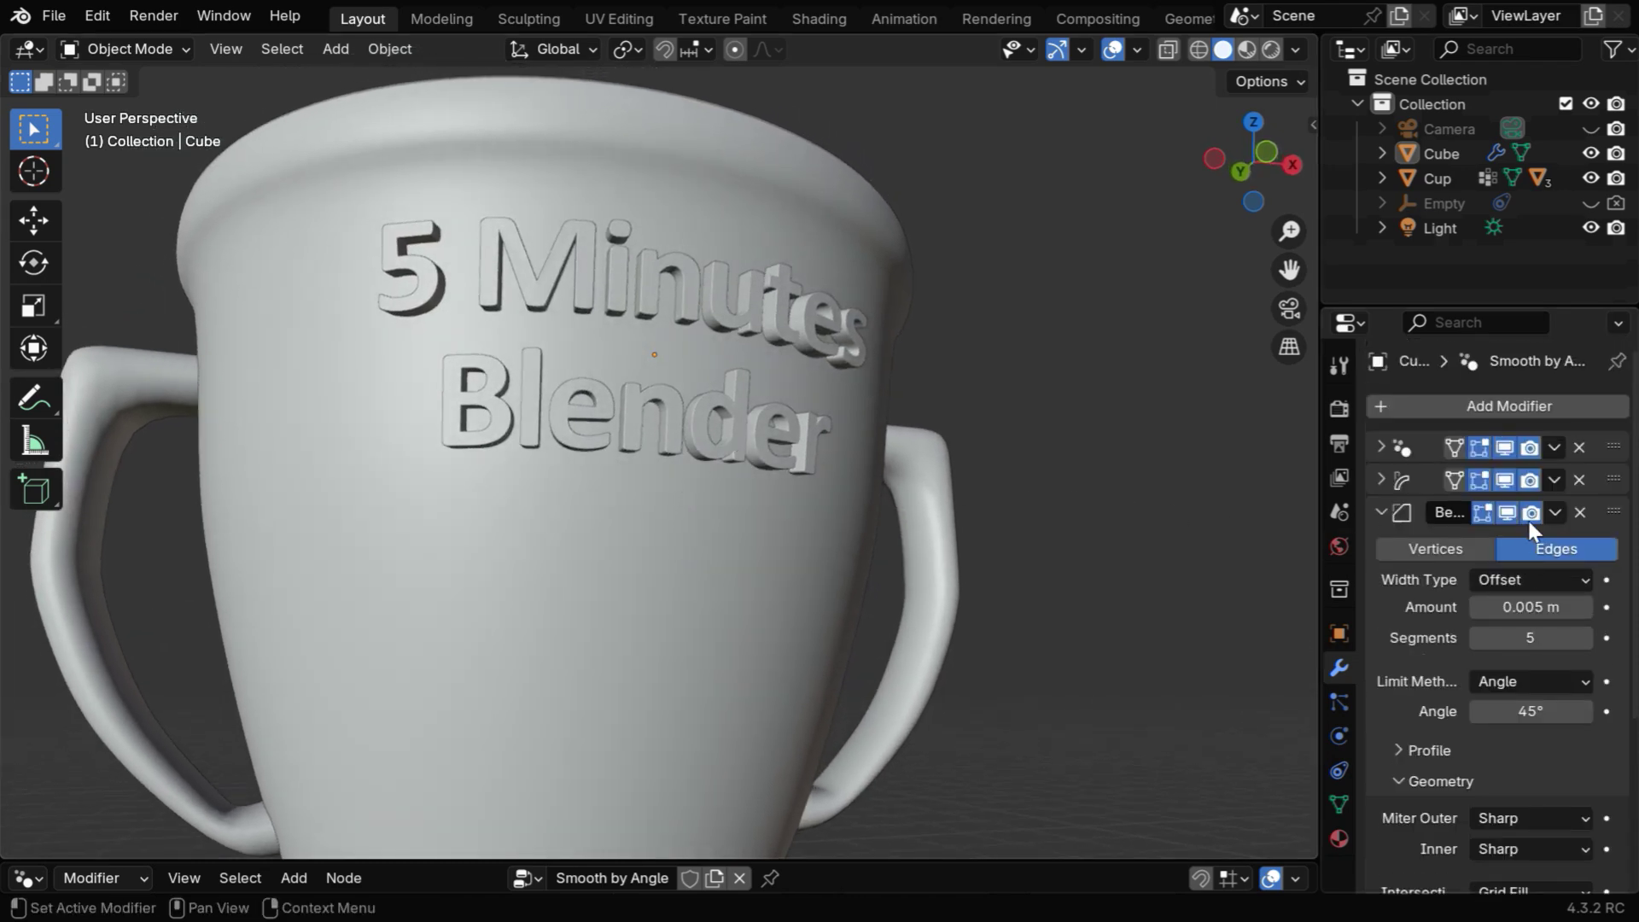
Step: Apply all four modifiers on the text, from Create 3D Text to smoothing
click(1551, 445)
click(1480, 470)
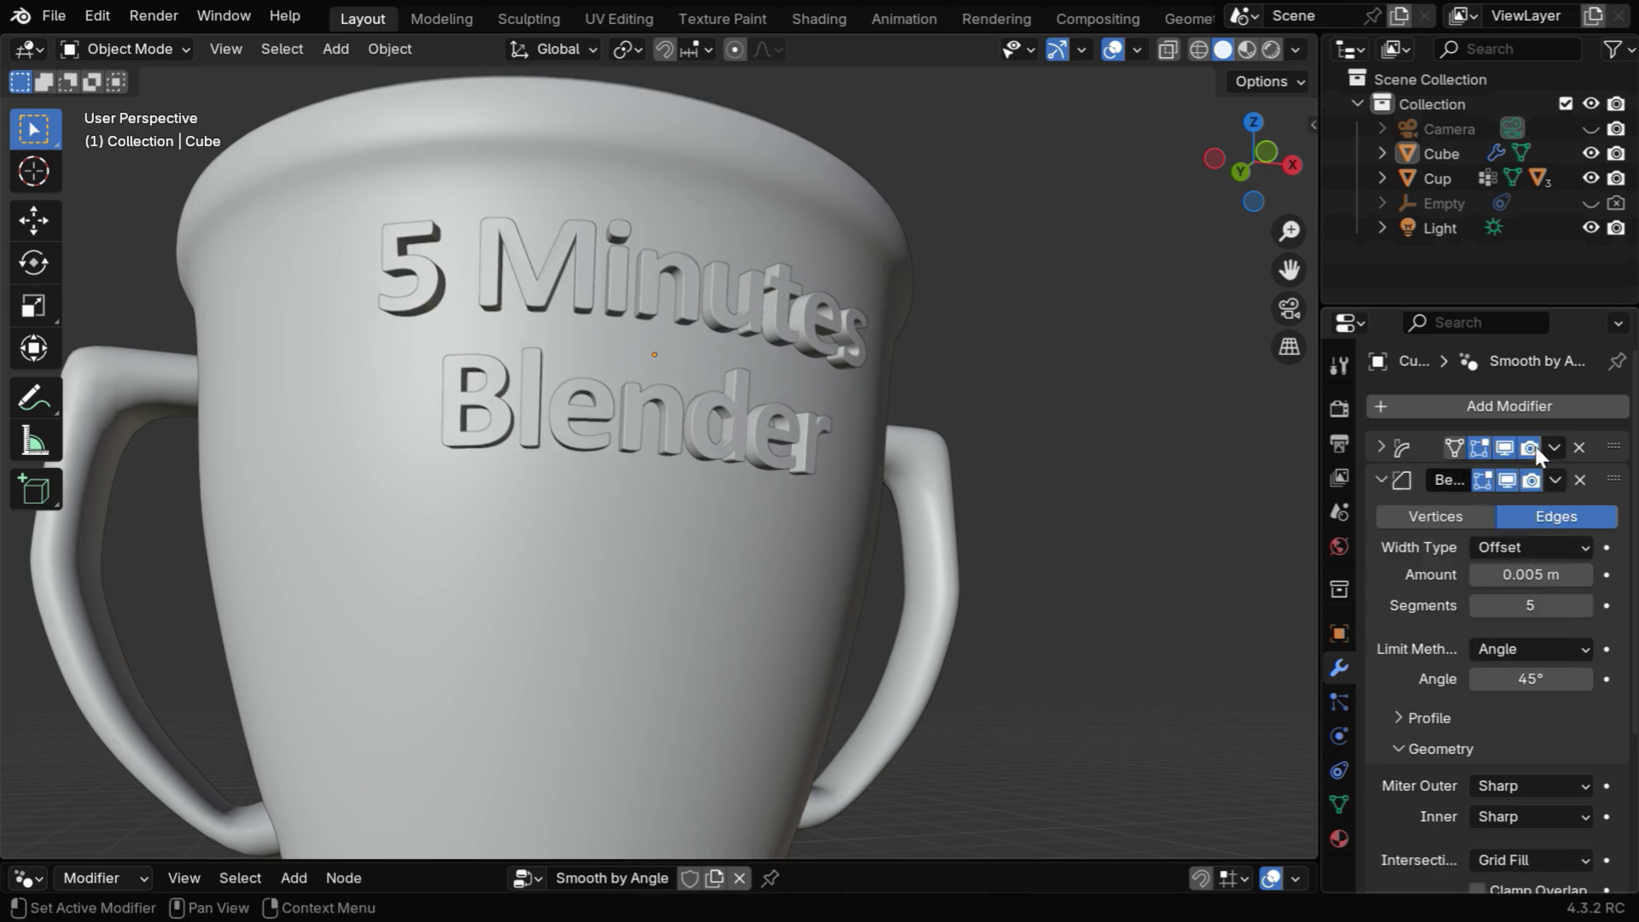
click(1551, 445)
click(1486, 471)
click(1554, 446)
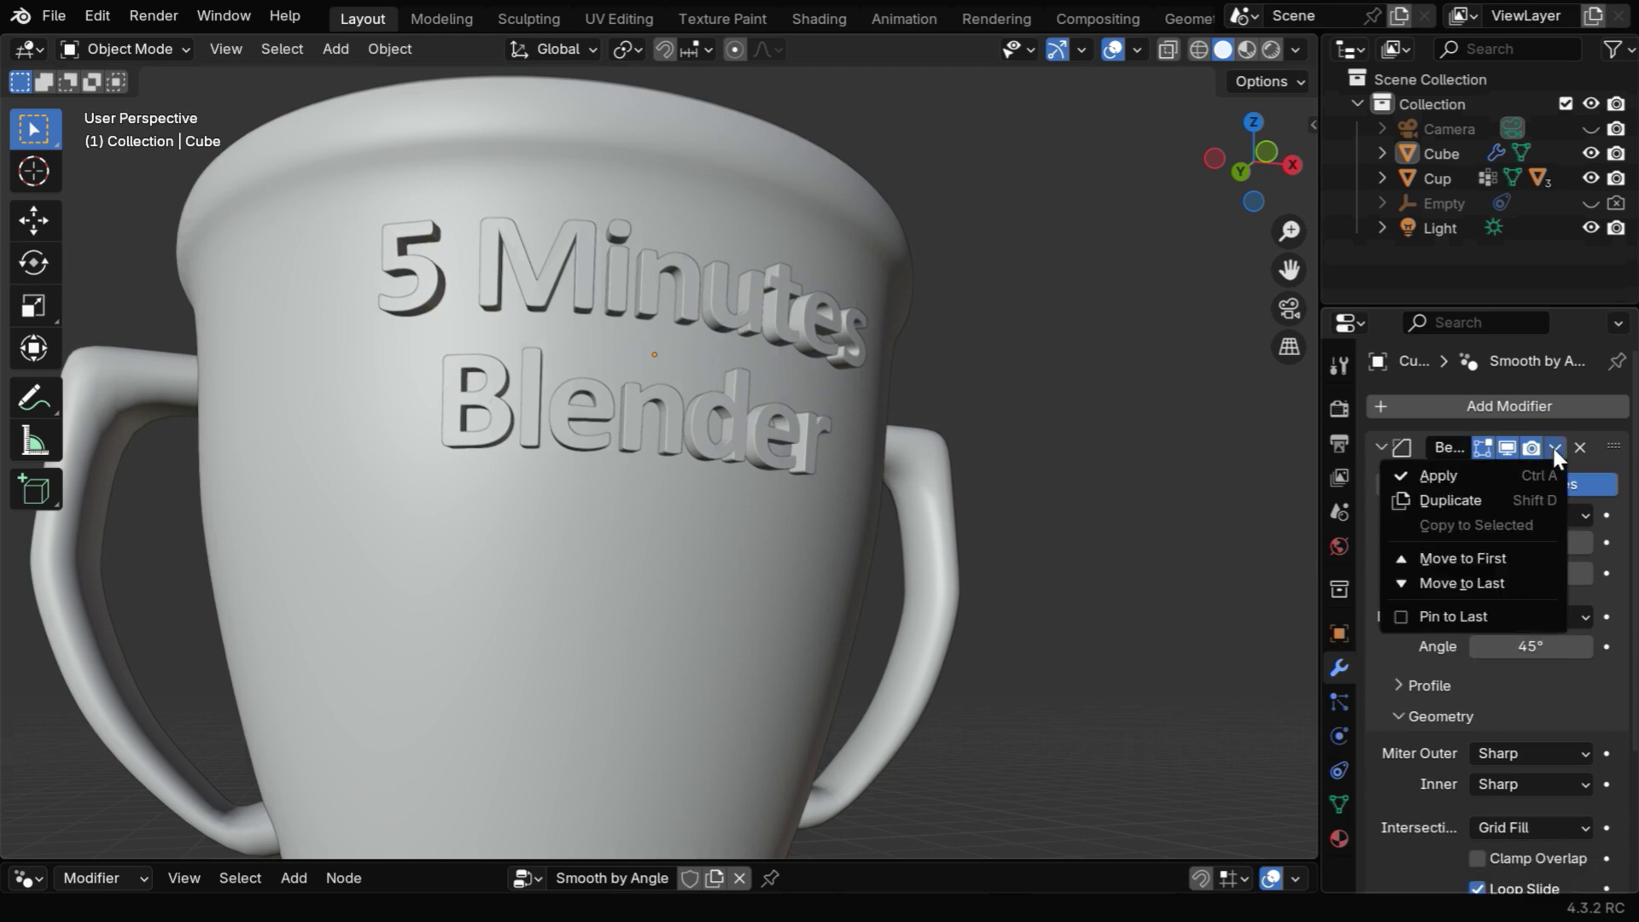
click(1510, 475)
click(1554, 447)
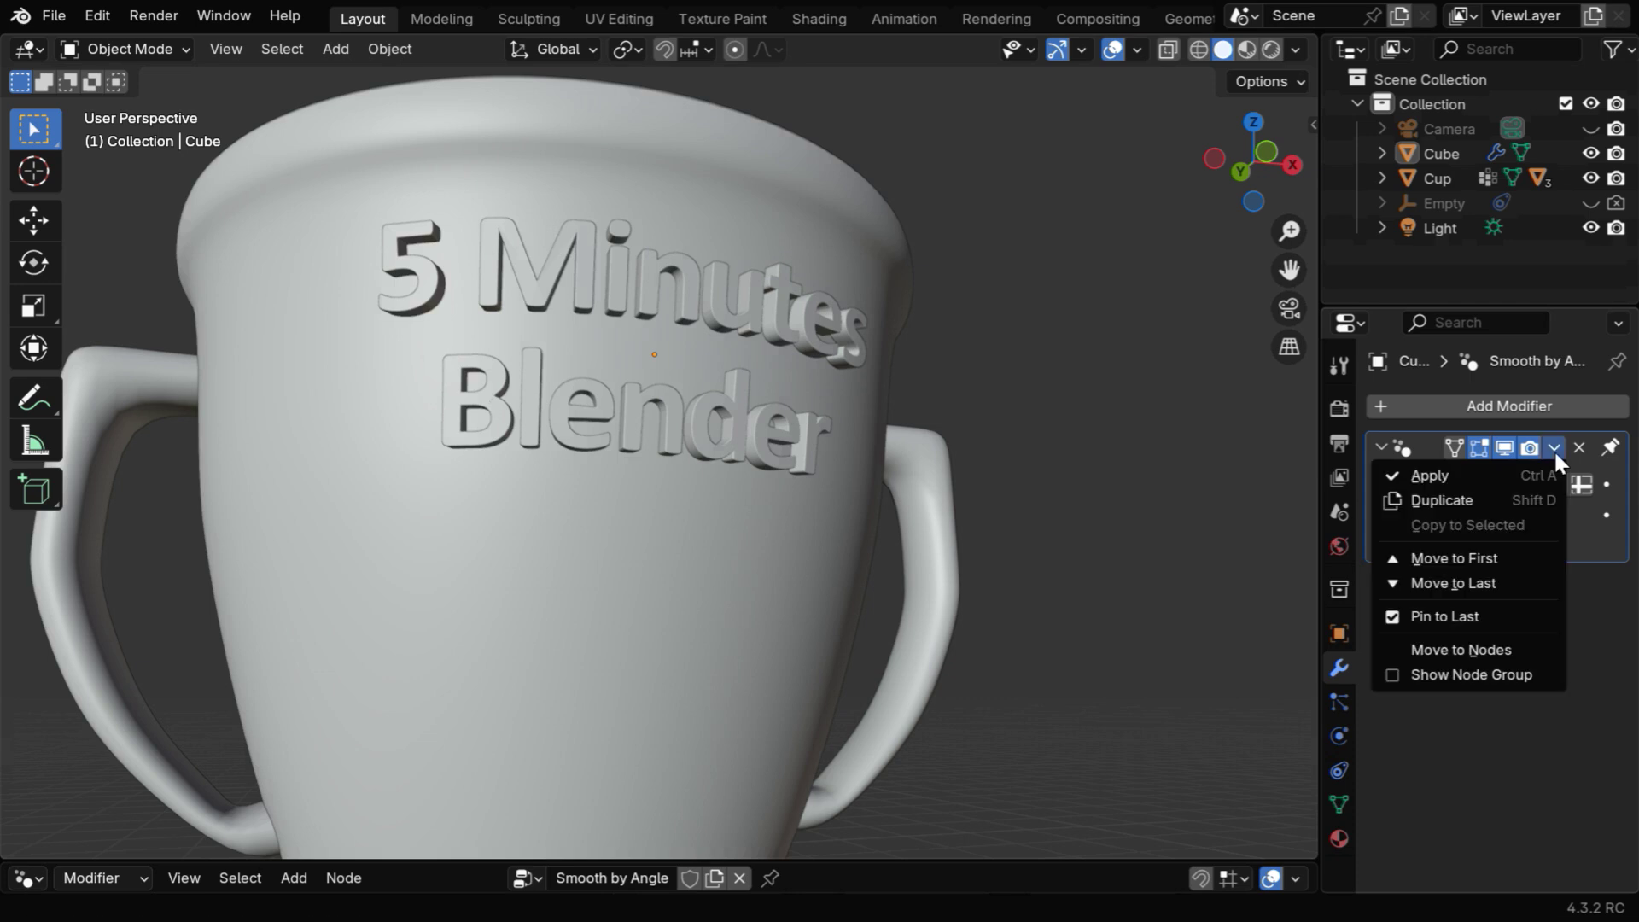
click(1474, 478)
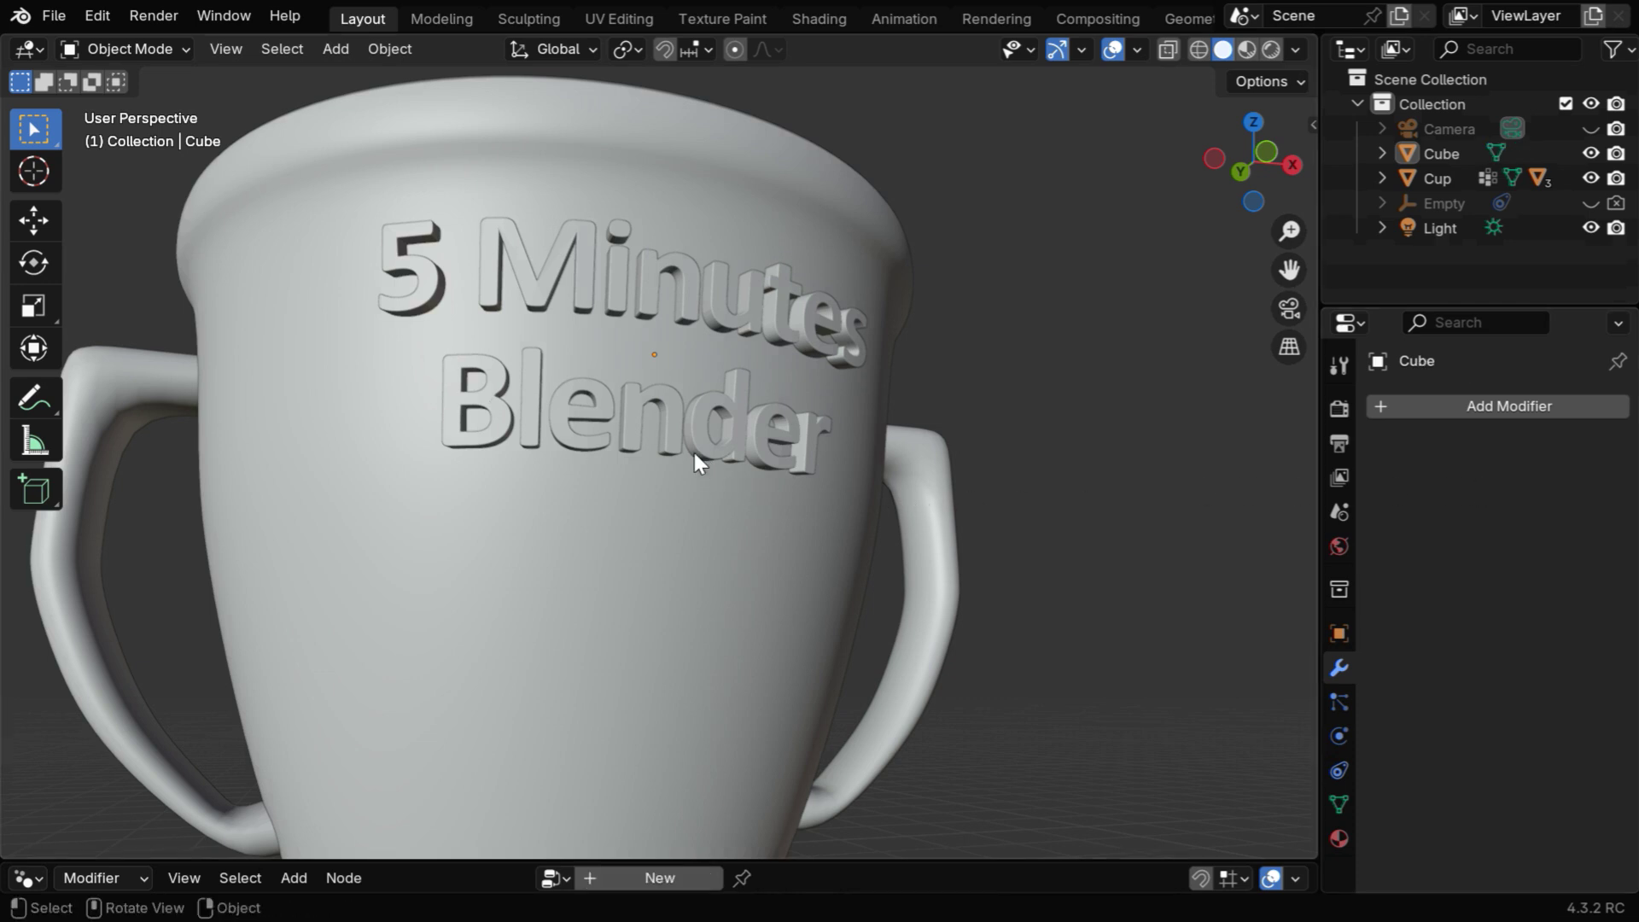
Step: Join the '5 Minutes Blender' text mesh into the active Cup object, then deselect
click(662, 437)
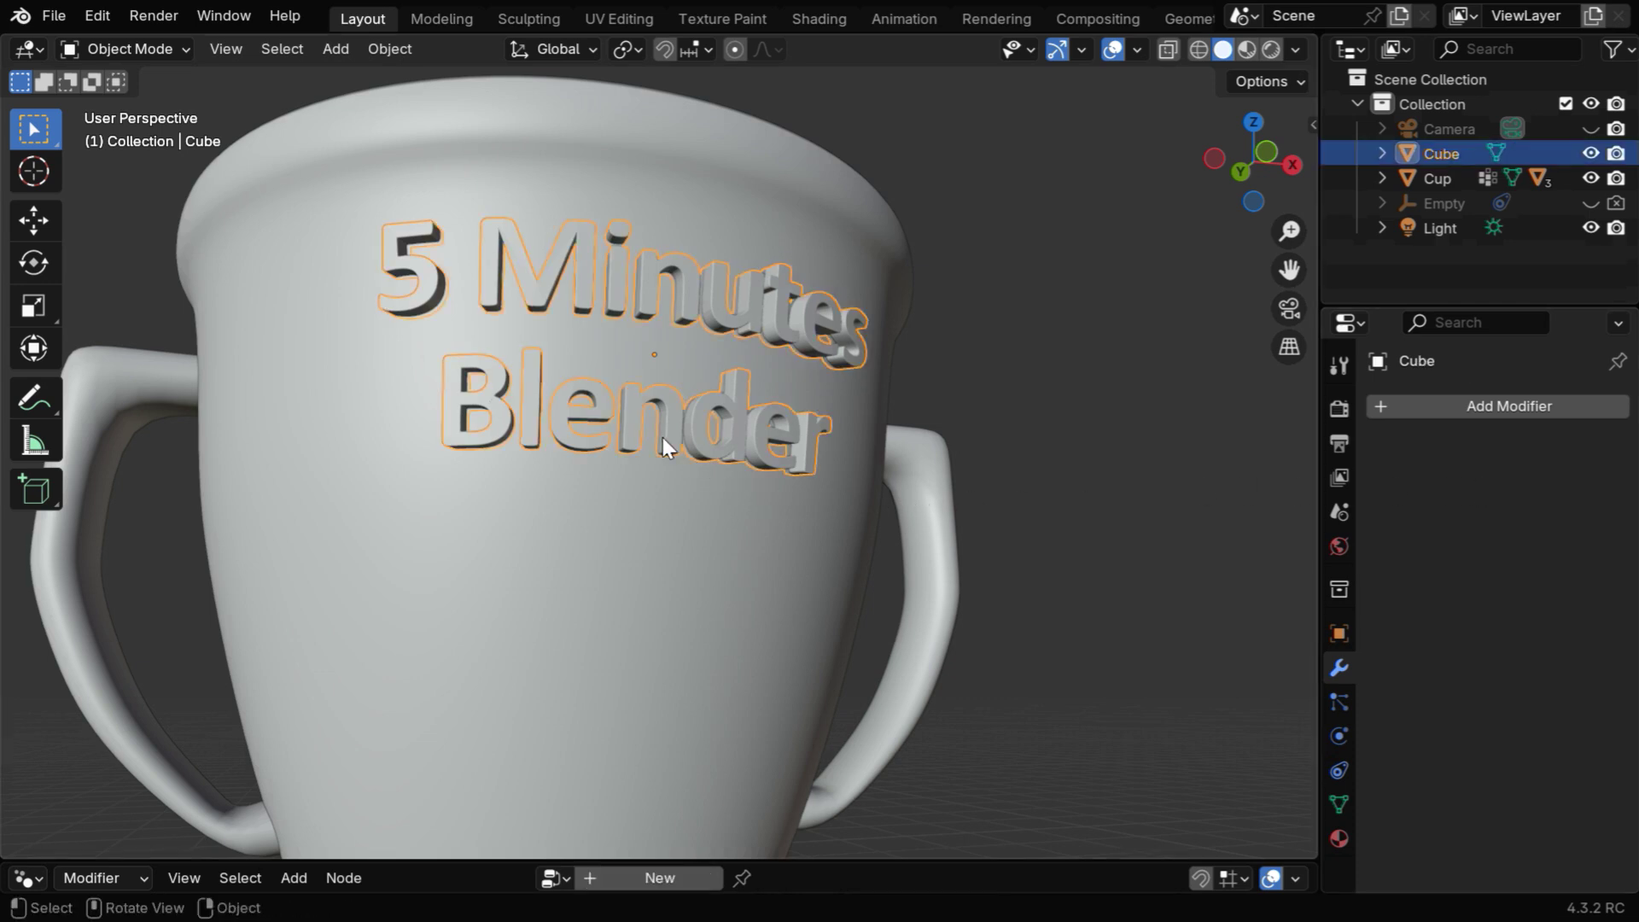
shift+click(622, 177)
click(379, 44)
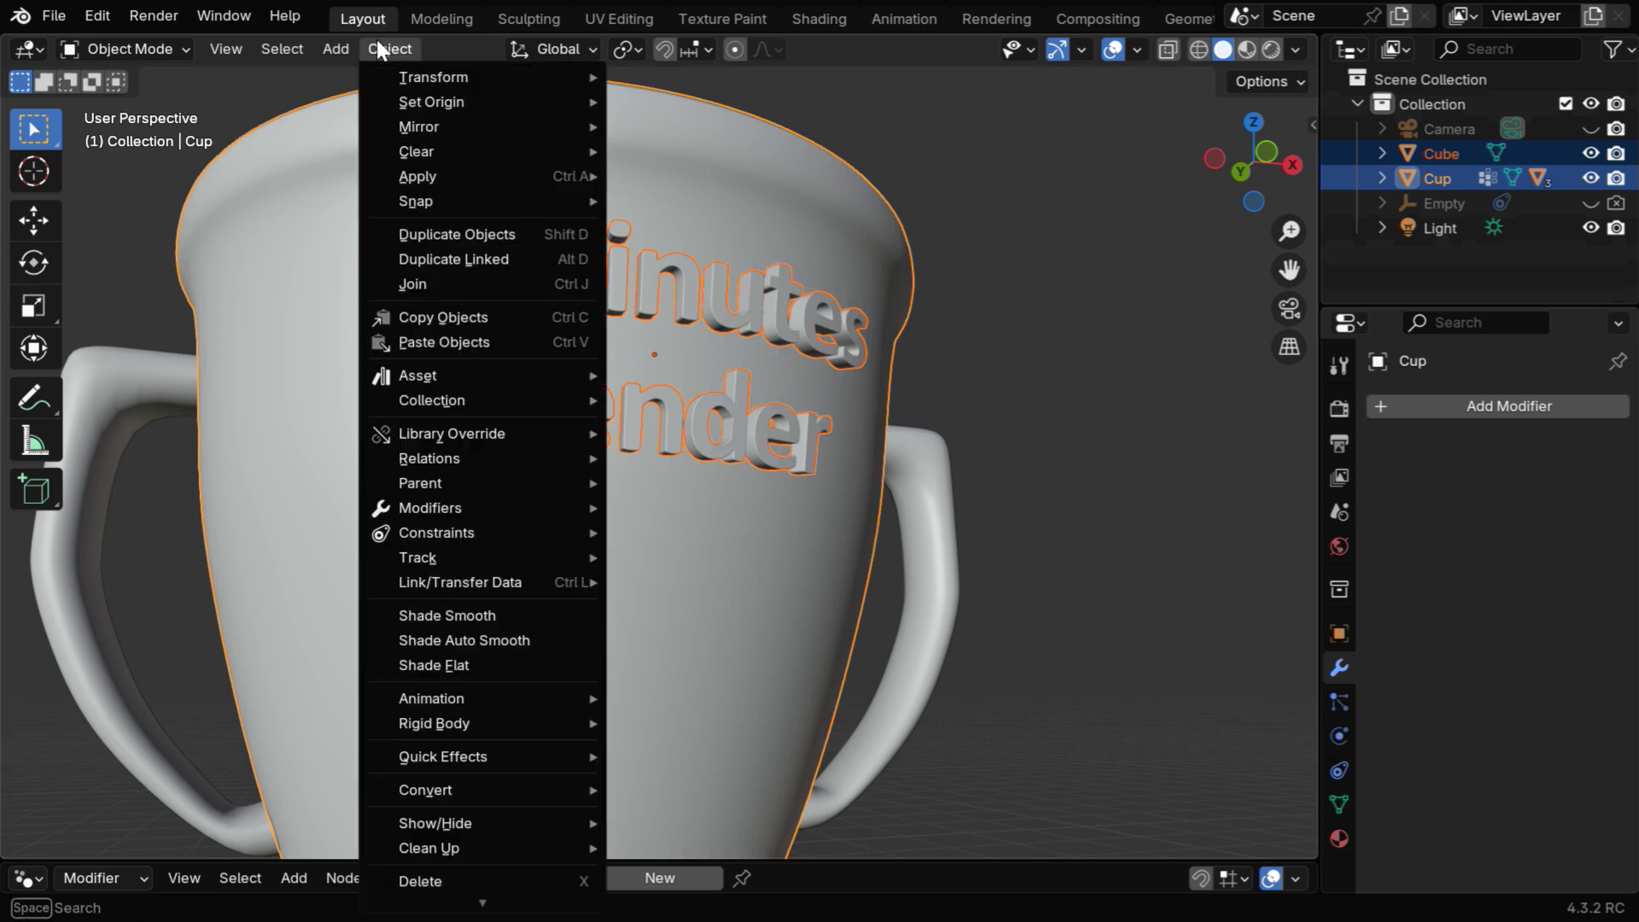
click(423, 281)
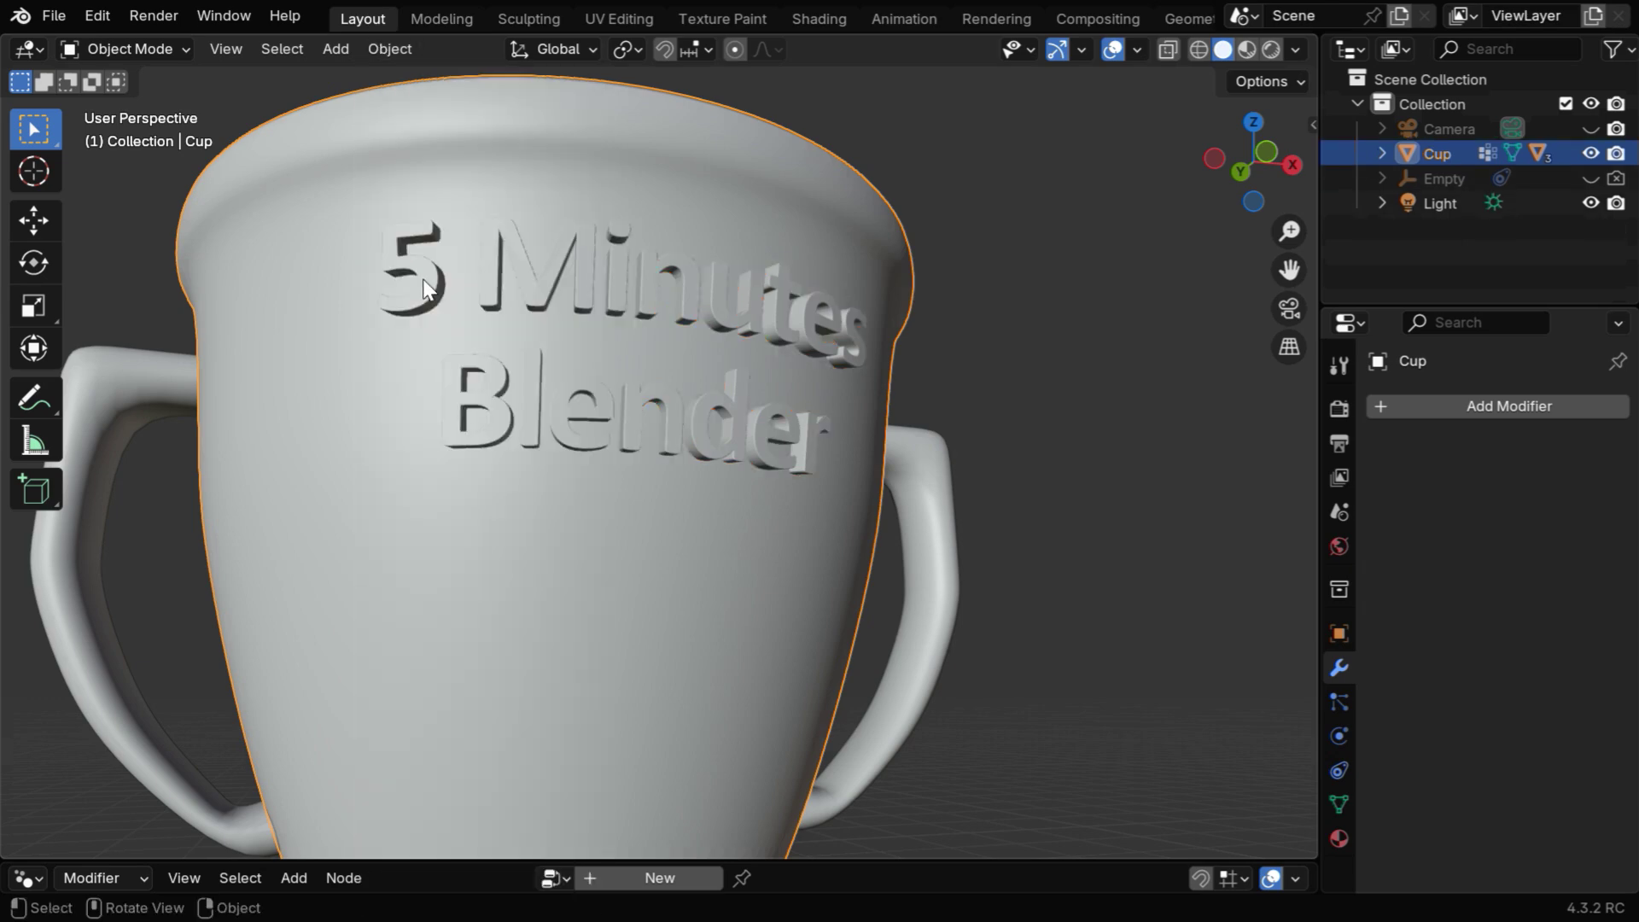
click(1087, 608)
middle_drag(843, 572, 812, 526)
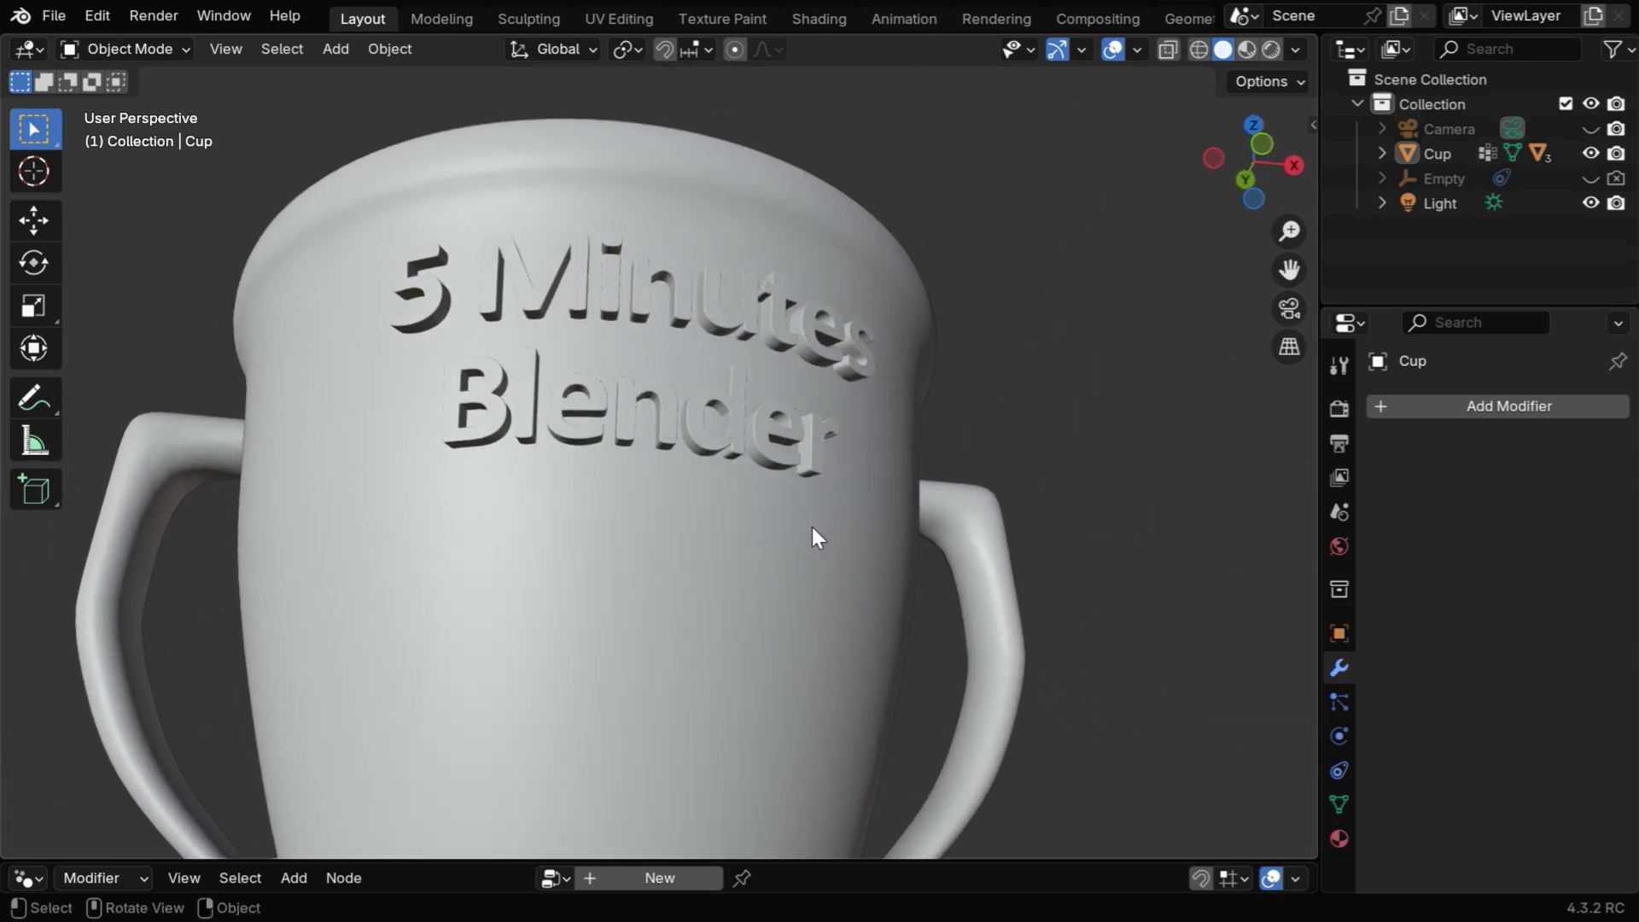
Step: Switch the viewport to Rendered shading to preview the glossy red trophy and lettering
click(1270, 49)
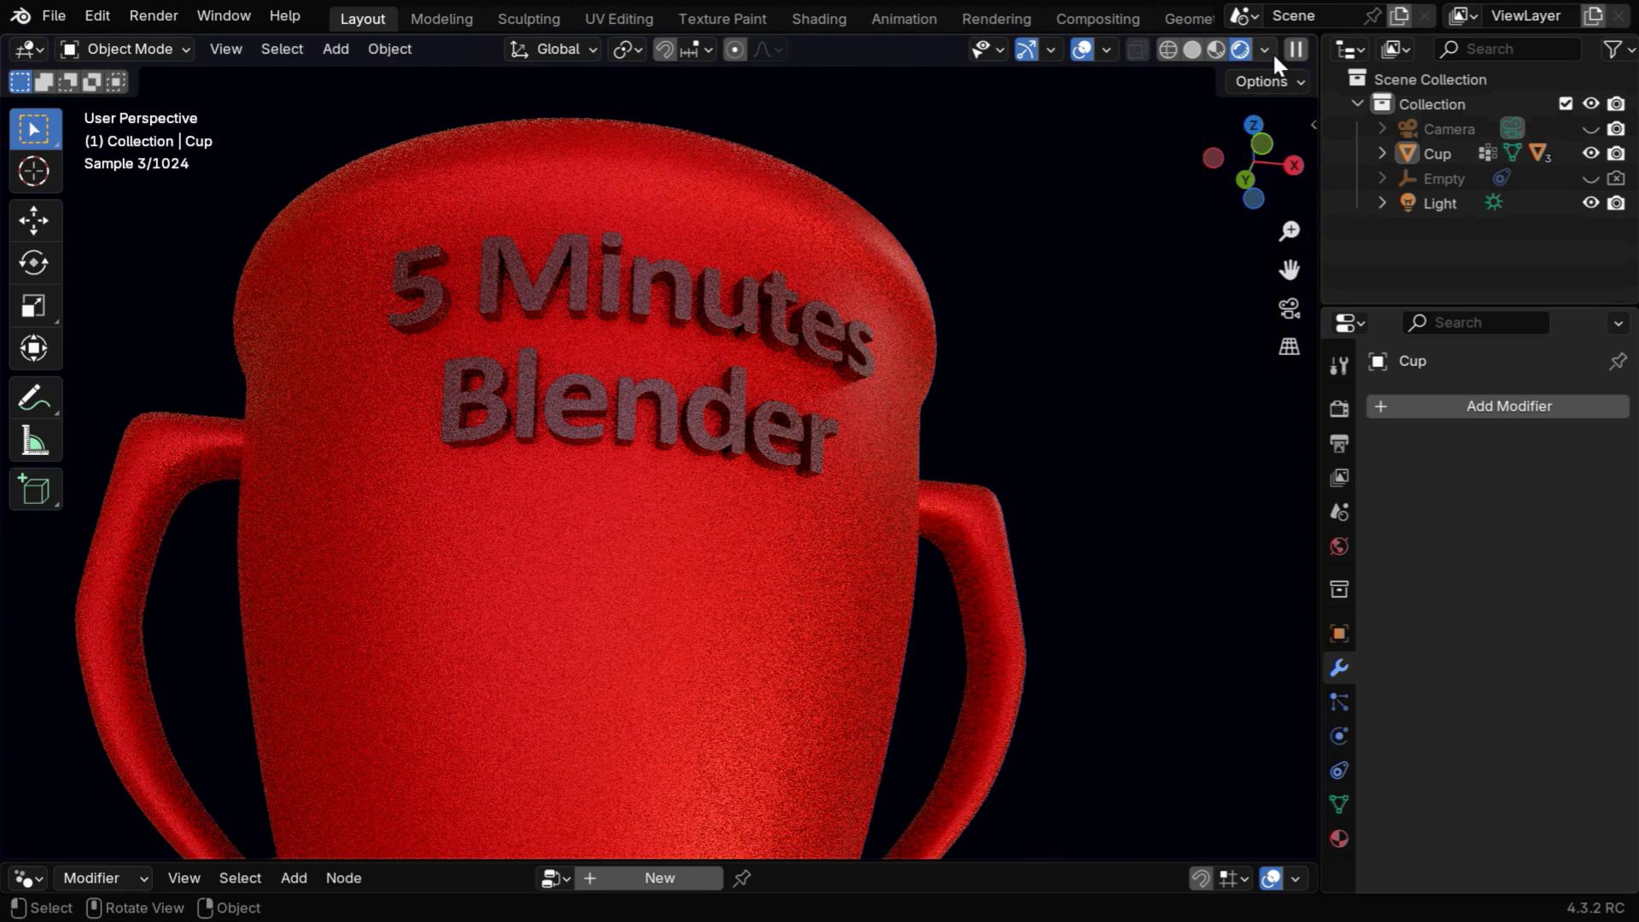